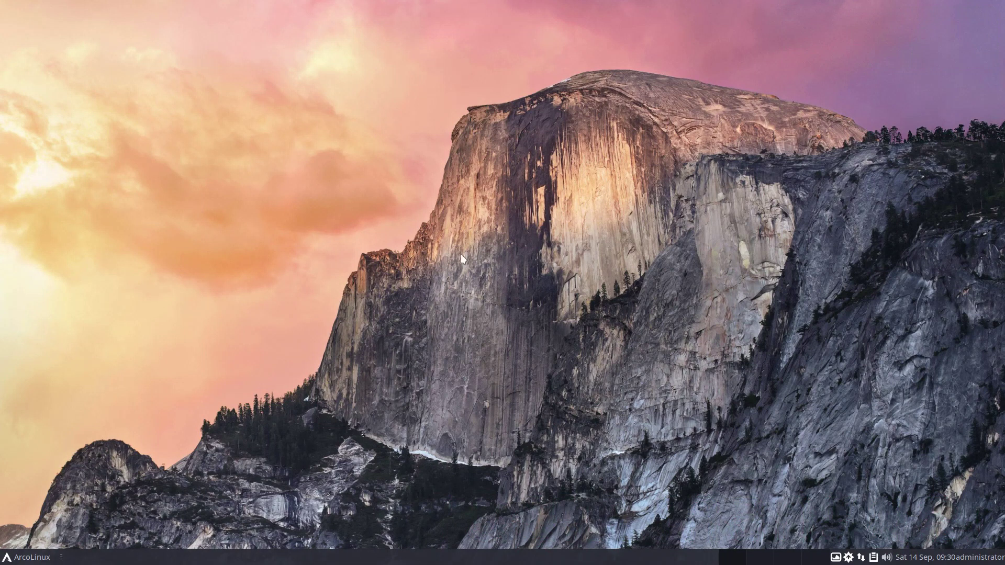
Step: Open the desktop folder in a new file manager window and go to the home folder
{"action": "left_click", "coordinate": [475, 265]}
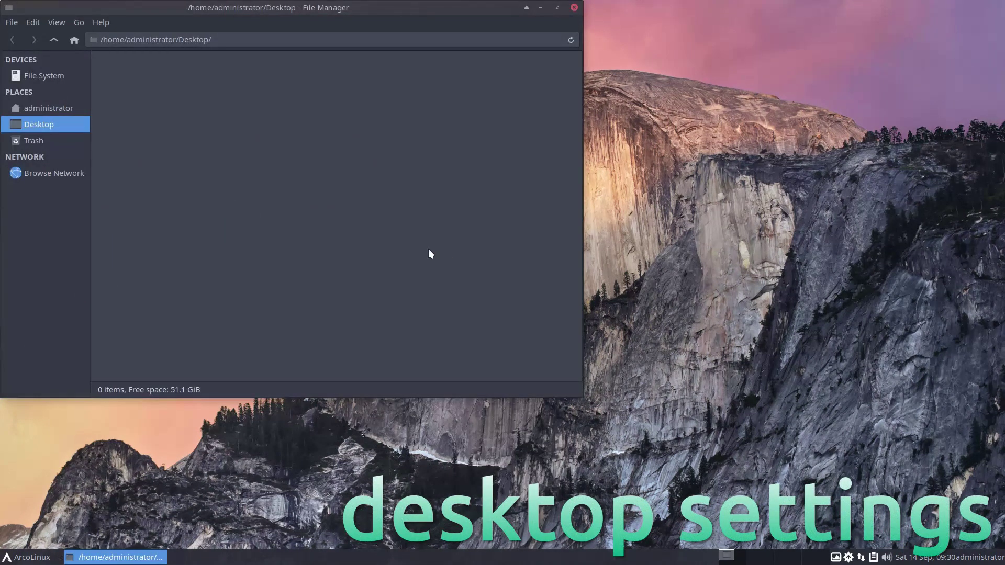
{"action": "left_click", "coordinate": [61, 77]}
{"action": "left_click", "coordinate": [57, 107]}
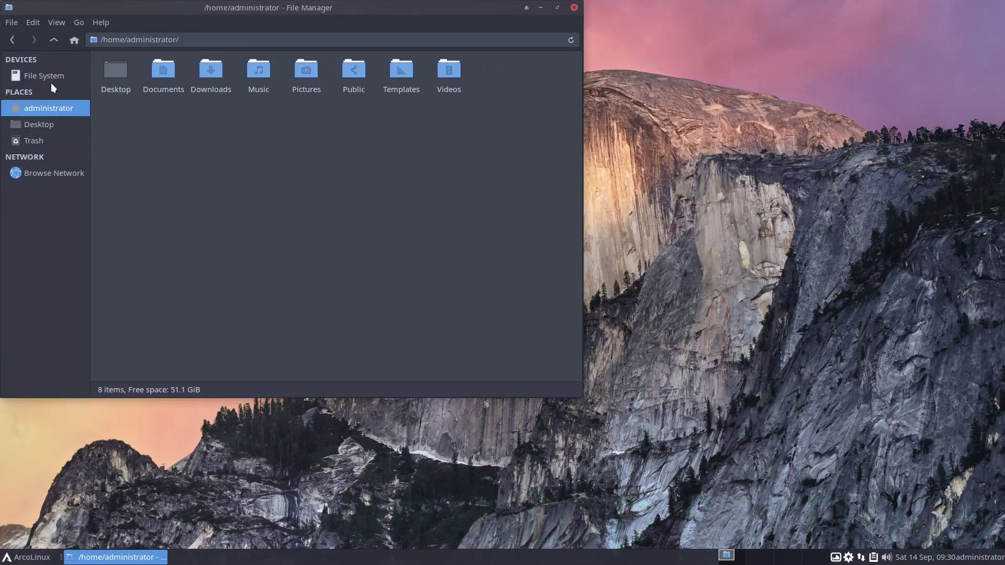
Step: Try the detailed and compact list views on the home folder, returning to icon view with one zoom level larger
{"action": "left_click", "coordinate": [55, 23]}
{"action": "left_click", "coordinate": [65, 231]}
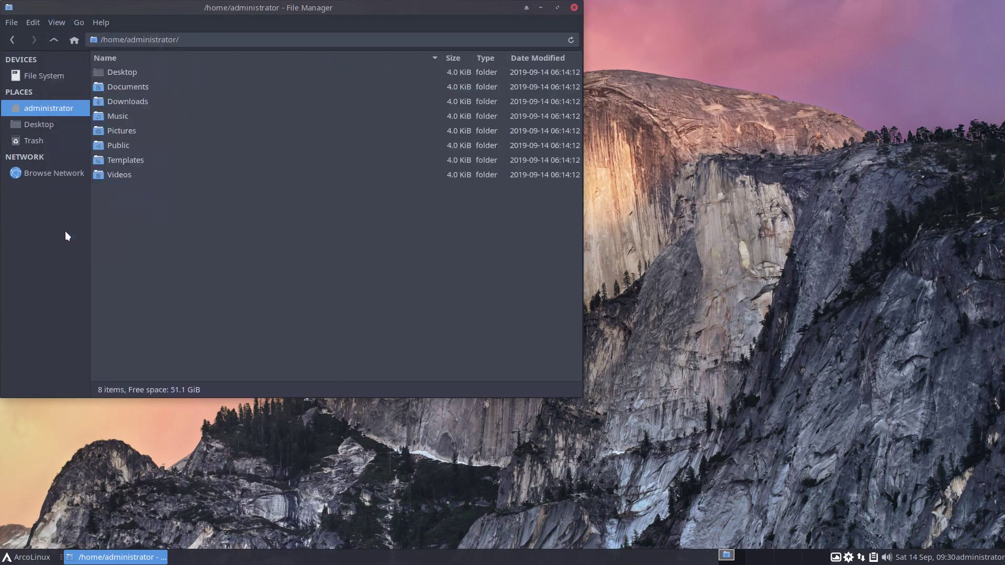
{"action": "left_click", "coordinate": [56, 23]}
{"action": "left_click", "coordinate": [58, 244]}
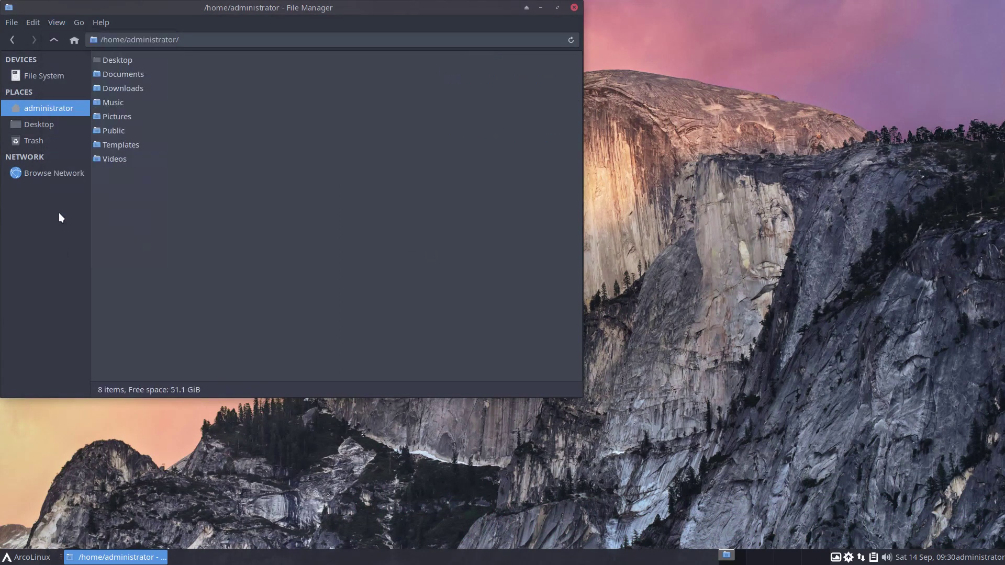
{"action": "left_click", "coordinate": [50, 23]}
{"action": "left_click", "coordinate": [49, 213]}
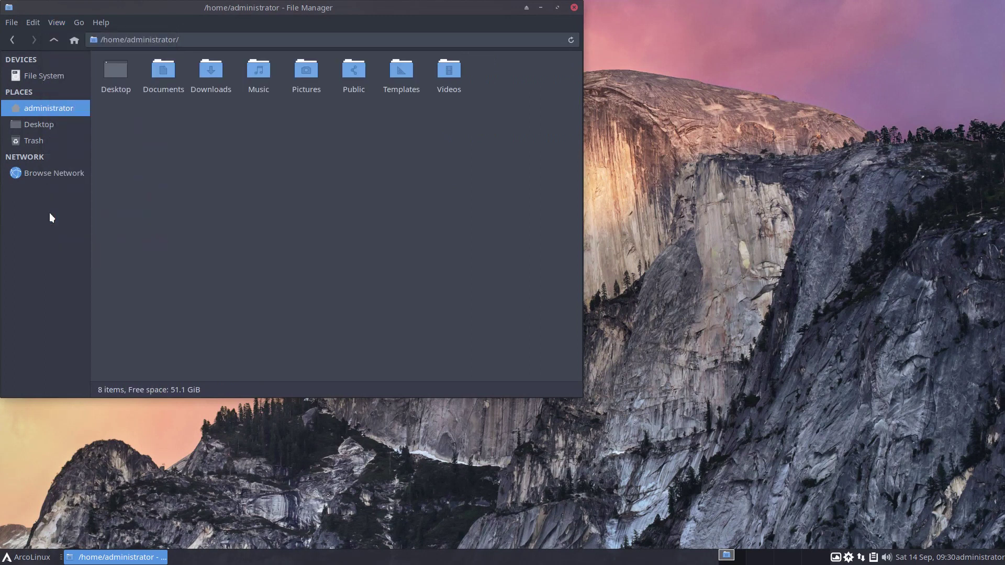
{"action": "left_click", "coordinate": [54, 23]}
{"action": "left_click", "coordinate": [54, 161]}
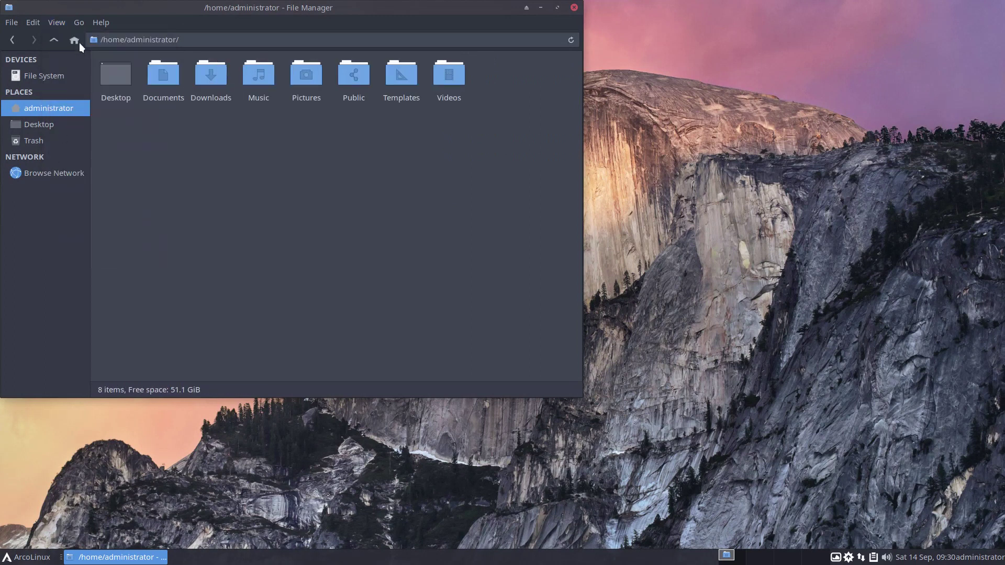
Step: View the file manager's About information, then maximize the file manager window and close it
{"action": "left_click", "coordinate": [100, 22]}
{"action": "left_click", "coordinate": [106, 52]}
{"action": "left_click_drag", "start_coordinate": [276, 229], "coordinate": [322, 231]}
{"action": "left_click", "coordinate": [379, 342]}
{"action": "left_click_drag", "start_coordinate": [379, 4], "coordinate": [821, 6]}
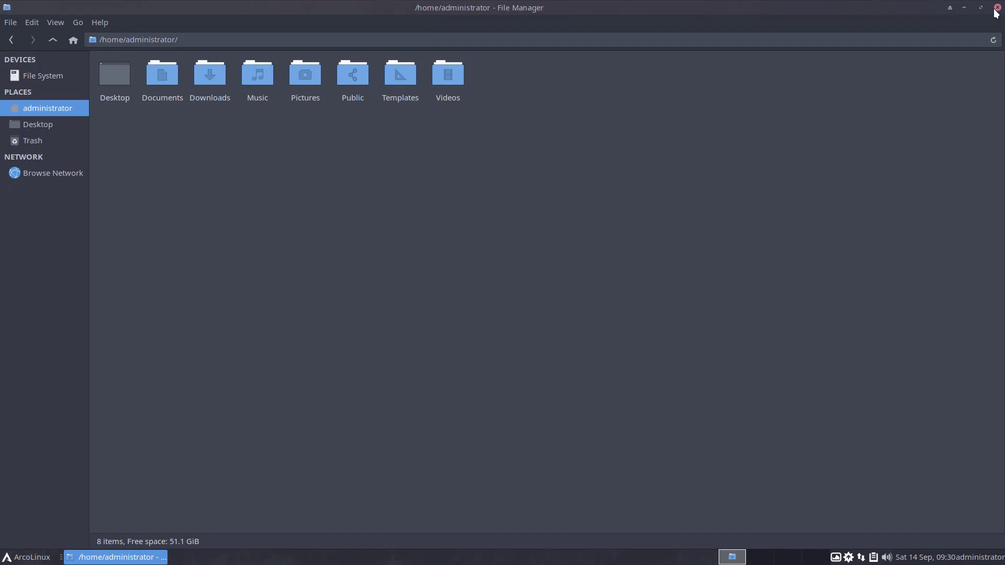
{"action": "left_click", "coordinate": [995, 7]}
Step: Create a desktop launcher for Vivaldi, using the suggested match for "viv"
{"action": "right_click", "coordinate": [504, 200]}
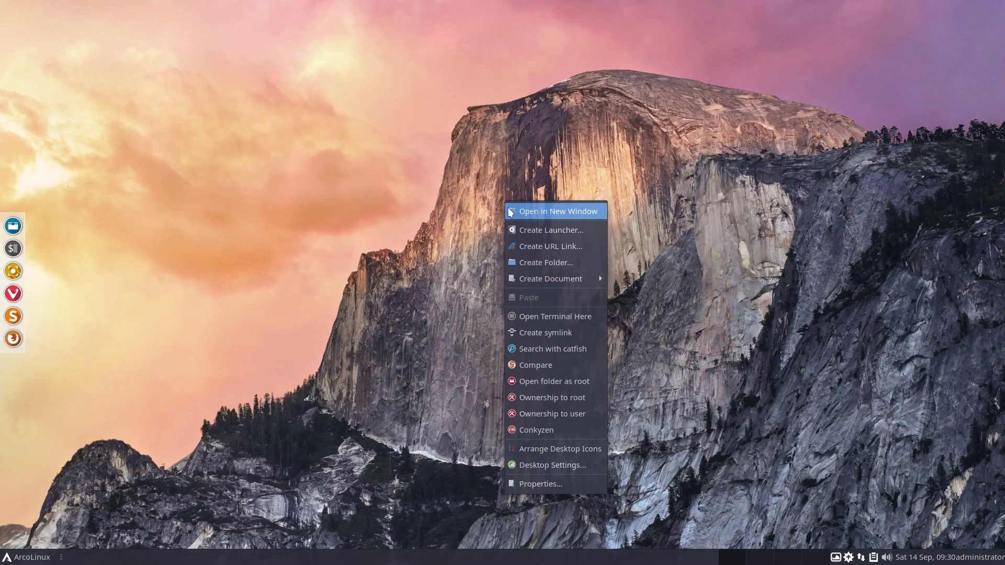
{"action": "left_click", "coordinate": [513, 228]}
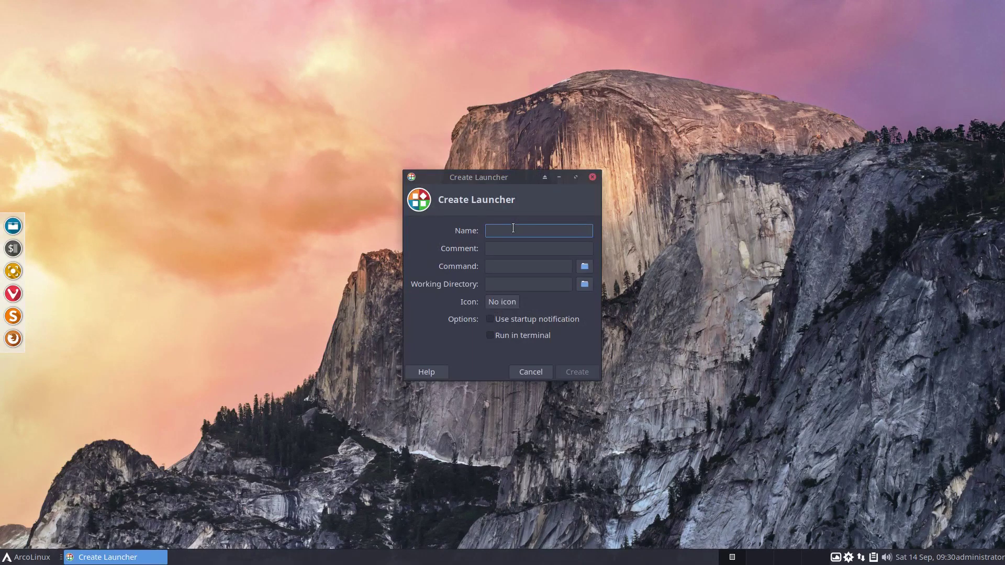
{"action": "type", "text": "viv"}
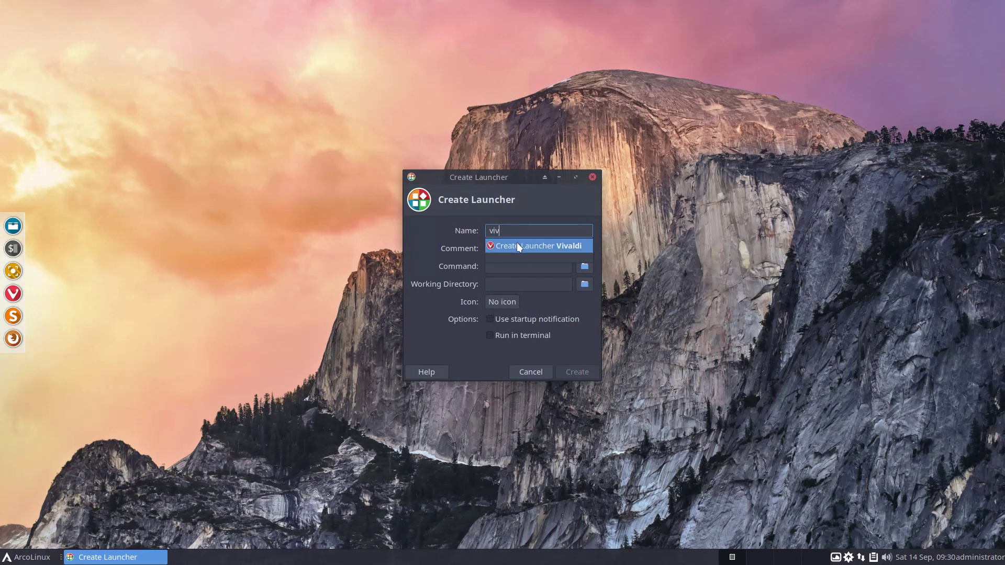
{"action": "left_click", "coordinate": [517, 244]}
{"action": "left_click", "coordinate": [576, 369]}
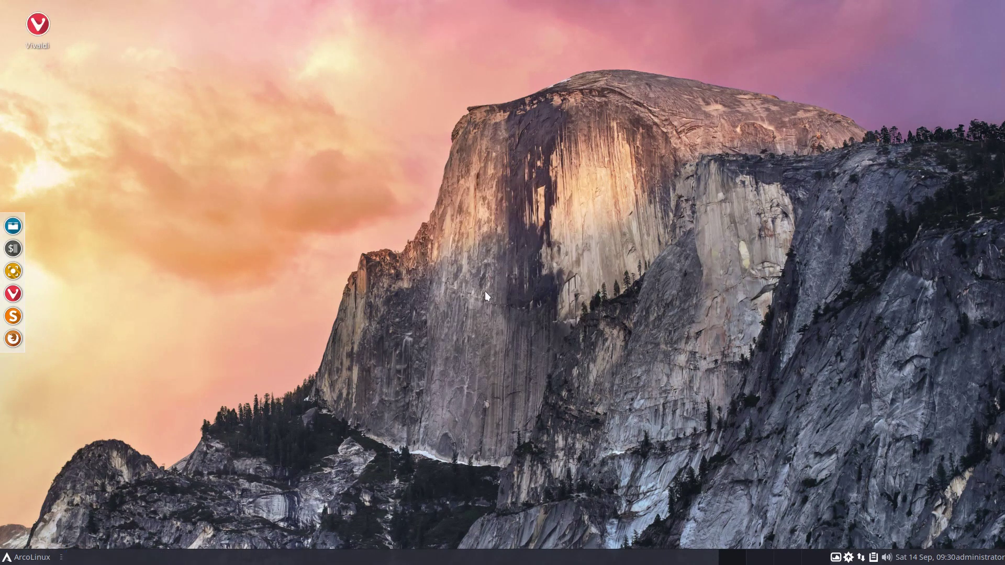
{"action": "right_click", "coordinate": [428, 234]}
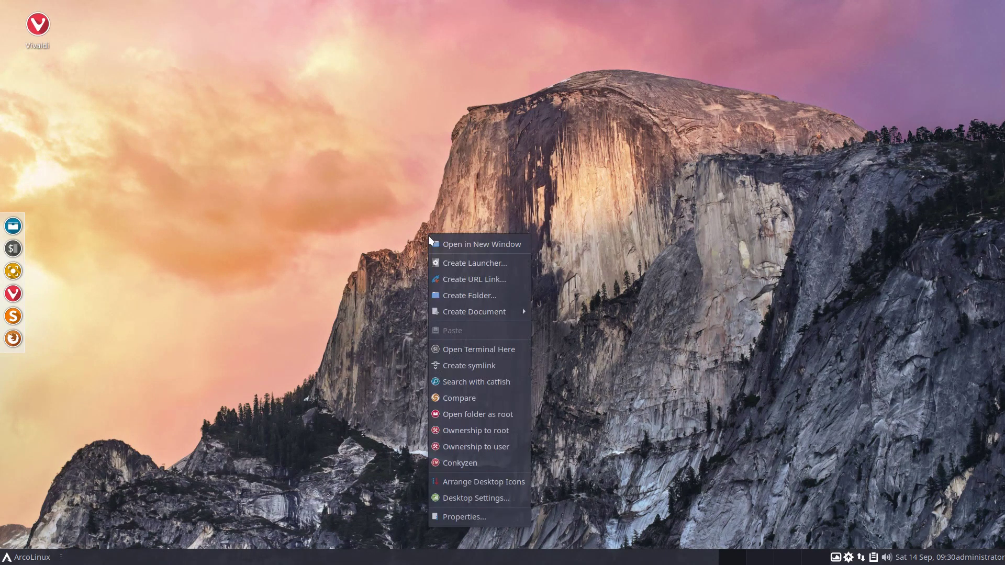
{"action": "left_click", "coordinate": [437, 277]}
{"action": "type", "text": "www.youtube.com"}
{"action": "left_click", "coordinate": [491, 230]}
{"action": "type", "text": "YouTube"}
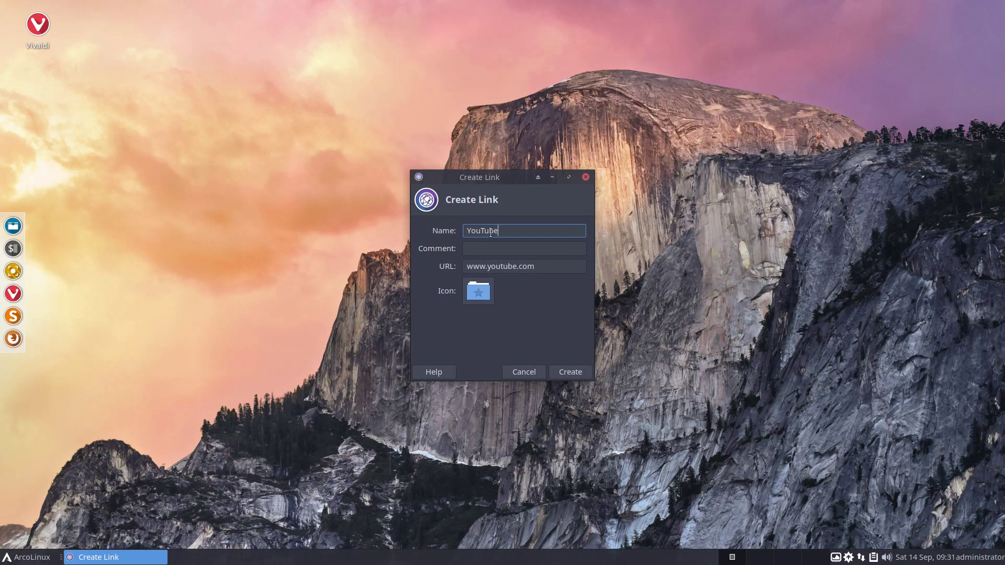
Step: Give the link the web-youtube icon, found by searching all icons for "youtu", and create it
{"action": "left_click", "coordinate": [479, 294]}
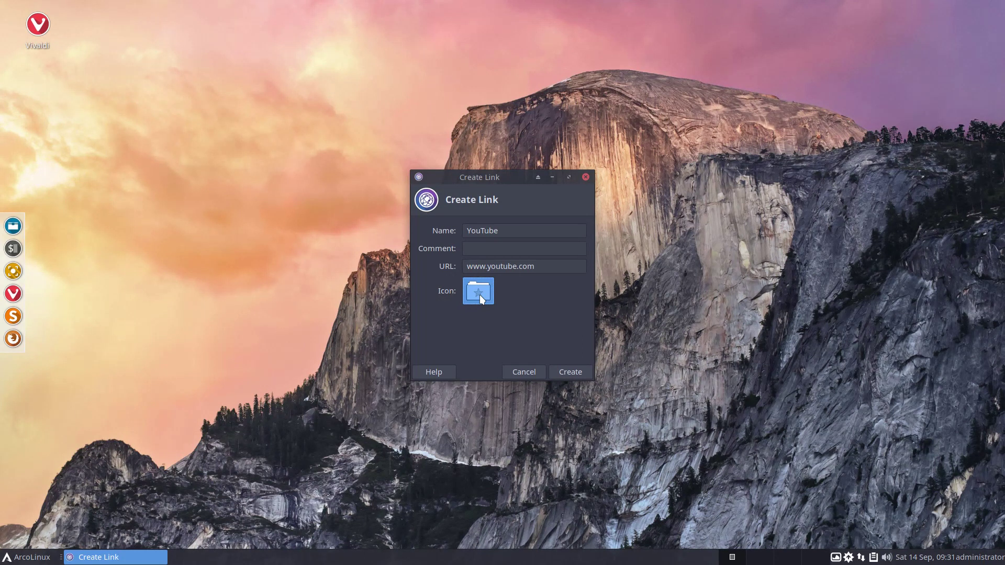
{"action": "left_click", "coordinate": [479, 294]}
{"action": "left_click", "coordinate": [462, 163]}
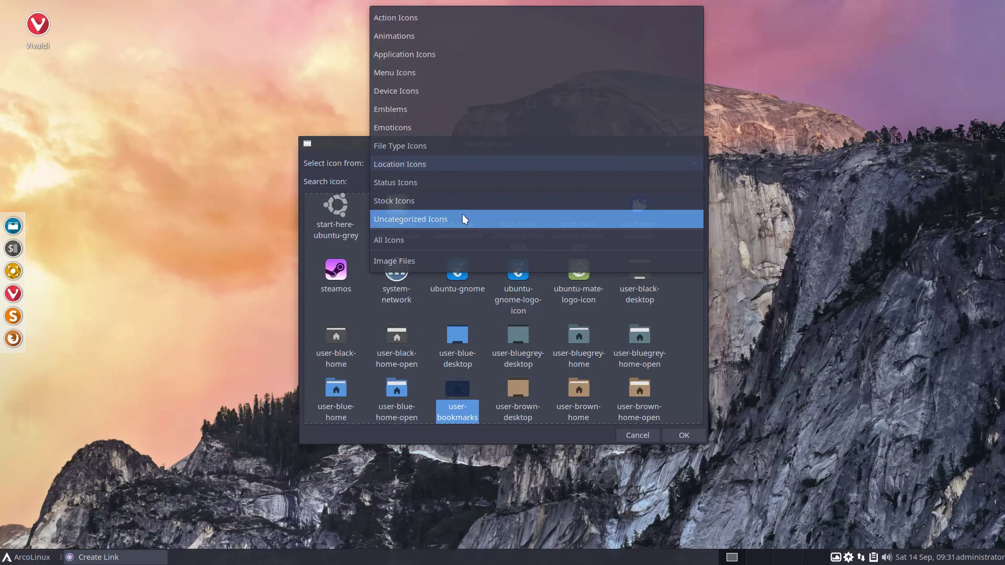
{"action": "left_click", "coordinate": [463, 239]}
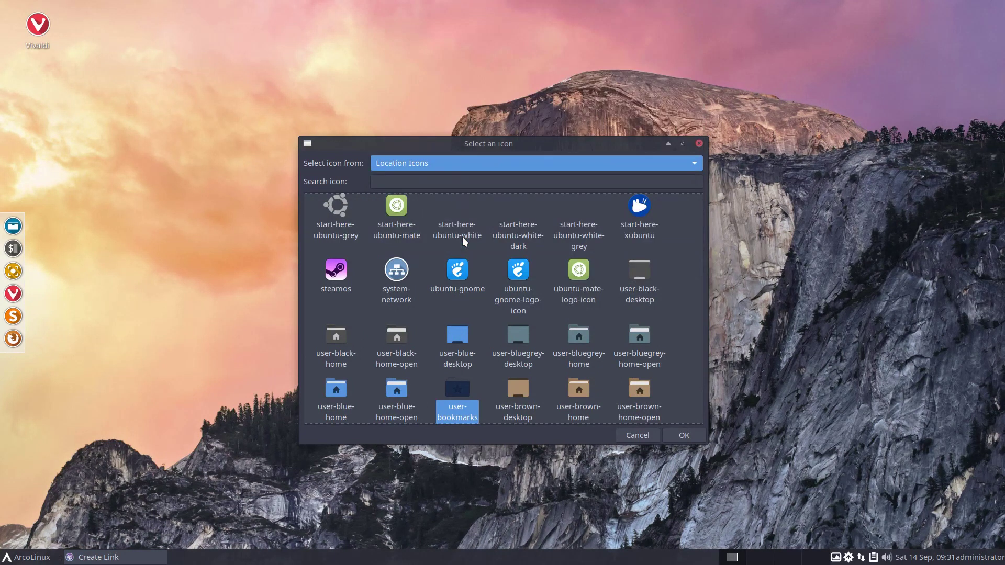
{"action": "left_click", "coordinate": [459, 181]}
{"action": "type", "text": "youtu"}
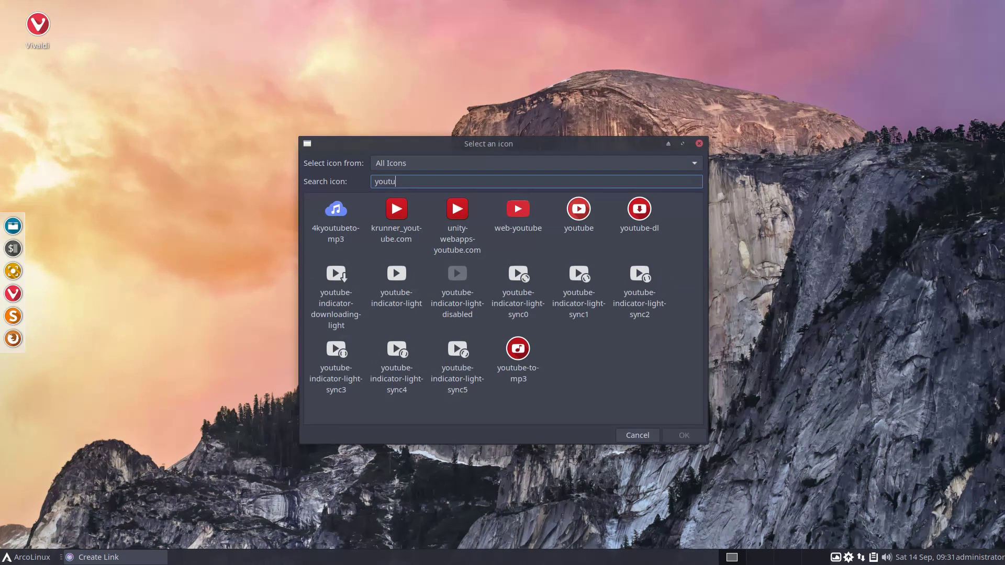
{"action": "left_click", "coordinate": [517, 211]}
{"action": "left_click", "coordinate": [679, 434]}
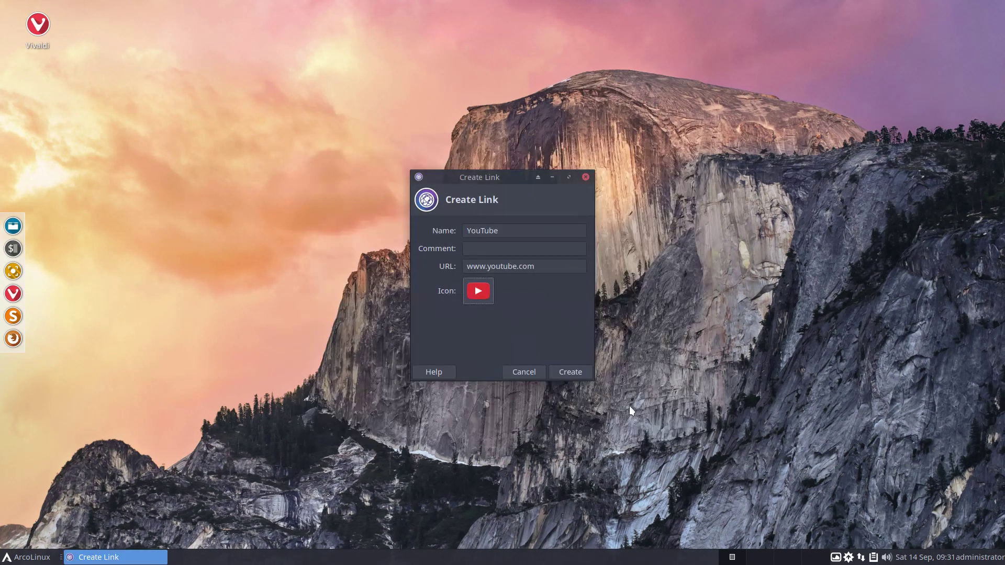
{"action": "left_click", "coordinate": [570, 372]}
Step: Create a folder and an empty document on the desktop, keeping their default names
{"action": "right_click", "coordinate": [495, 237]}
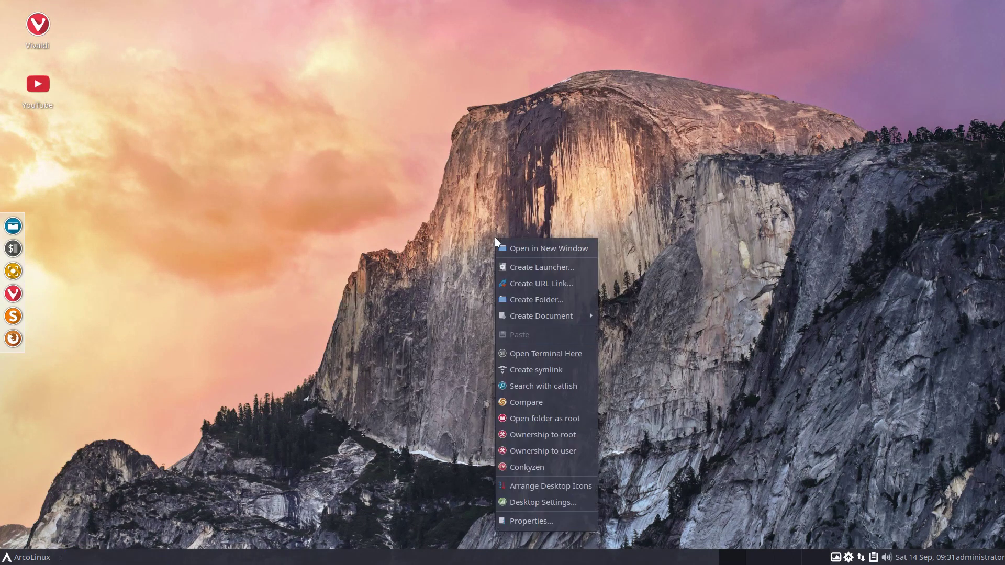
{"action": "left_click", "coordinate": [508, 293]}
{"action": "left_click", "coordinate": [544, 302]}
{"action": "right_click", "coordinate": [544, 302]}
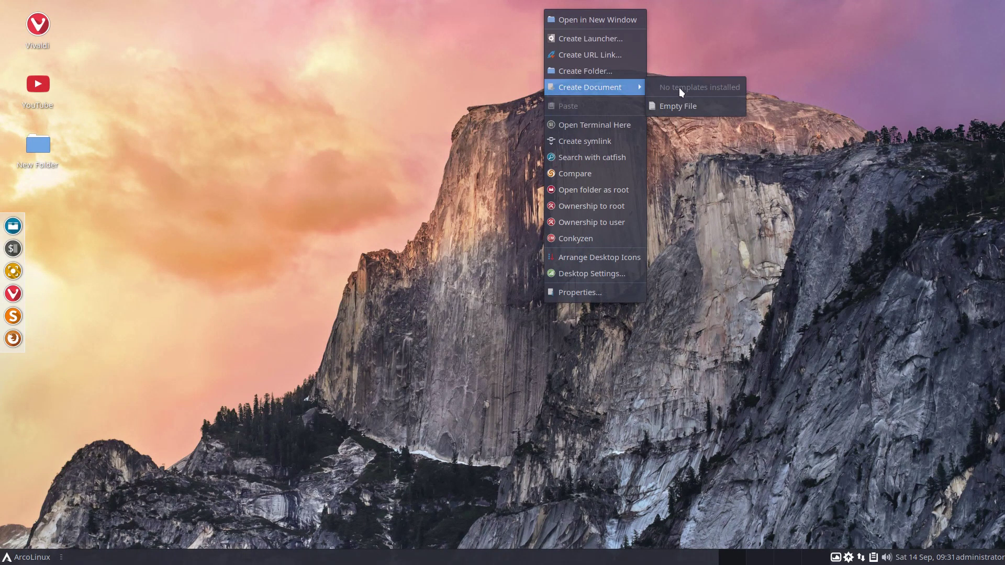
{"action": "left_click", "coordinate": [680, 104]}
{"action": "left_click", "coordinate": [558, 301]}
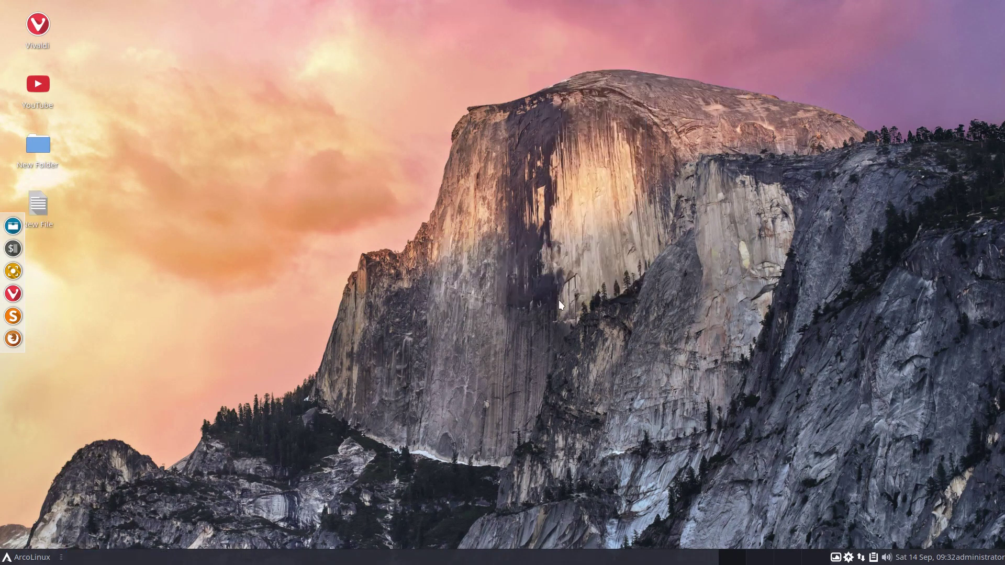
Step: Open a terminal in the desktop folder, highlight part of the kernel version, and close the terminal
{"action": "right_click", "coordinate": [490, 207]}
{"action": "left_click", "coordinate": [505, 319]}
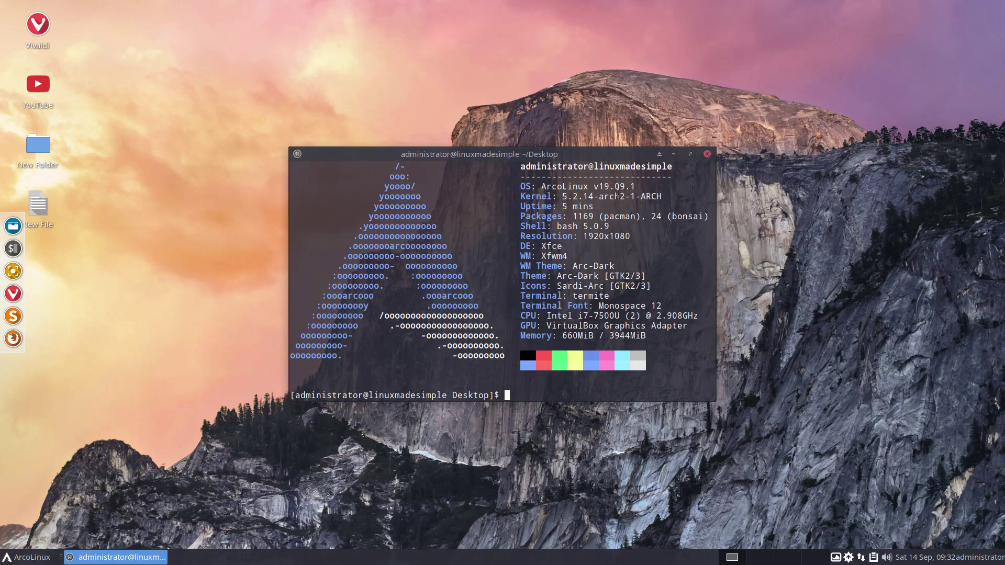
{"action": "left_click_drag", "start_coordinate": [619, 196], "coordinate": [557, 197]}
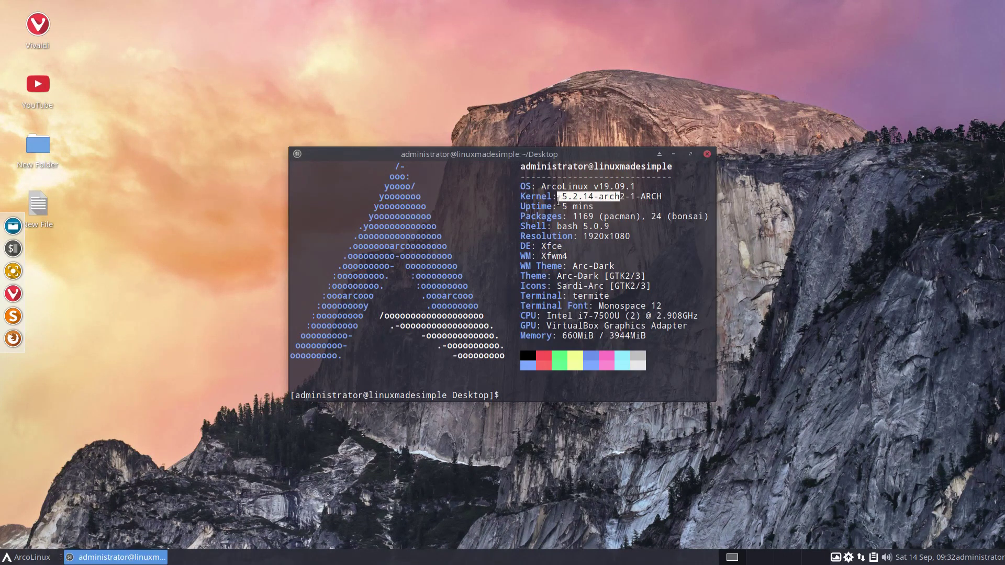
{"action": "left_click", "coordinate": [707, 155]}
Step: Create a symlink to the desktop folder on the desktop, open it to check its contents, and close the window
{"action": "right_click", "coordinate": [469, 214]}
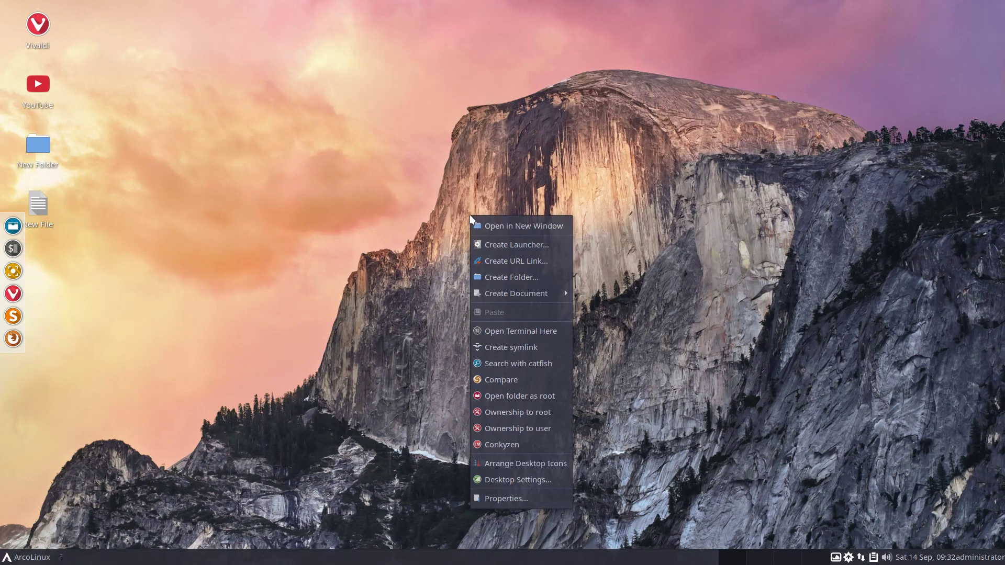
{"action": "left_click", "coordinate": [485, 344]}
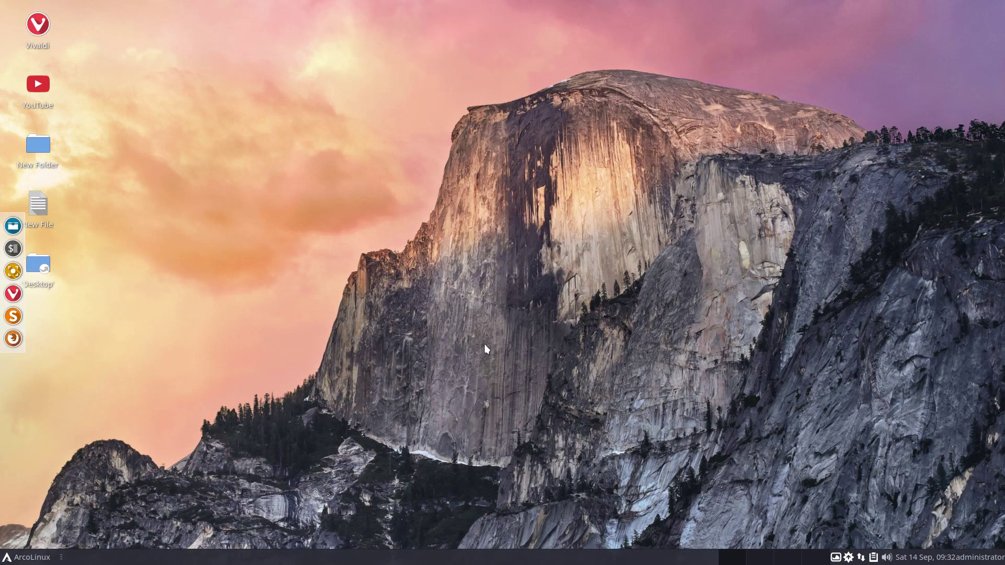
{"action": "double_click", "coordinate": [38, 265]}
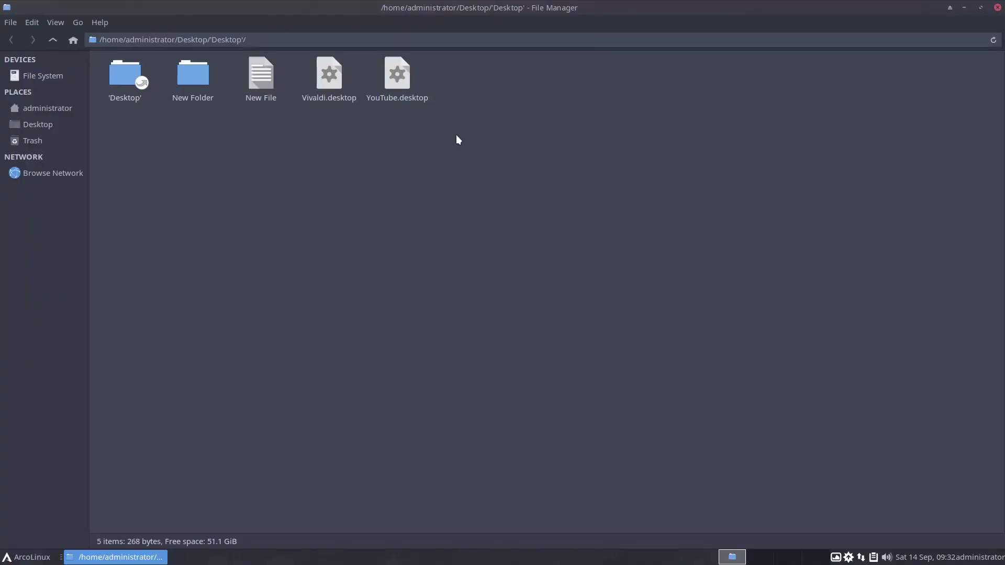
{"action": "left_click", "coordinate": [998, 7]}
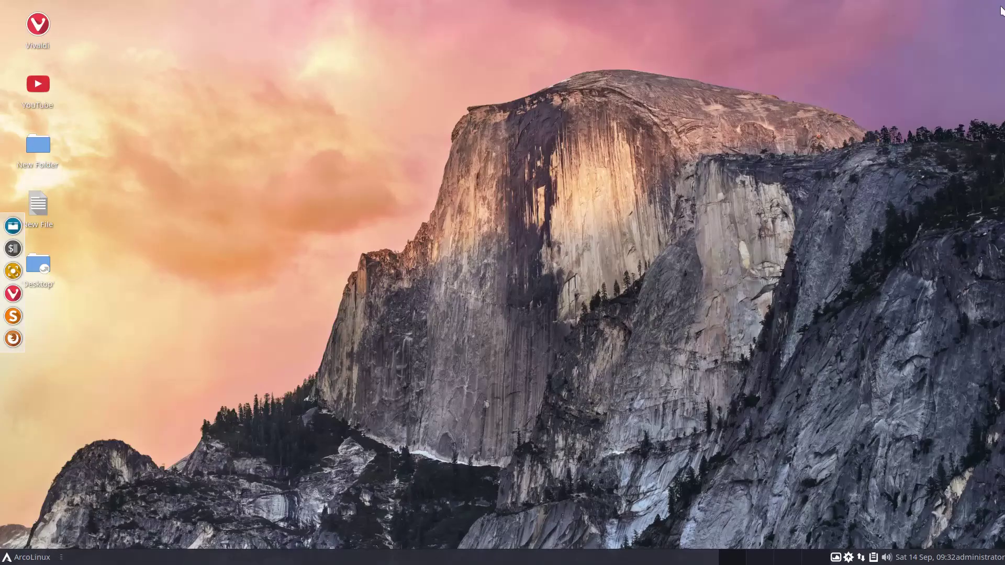
Step: Open Catfish file search from the desktop, view its About information and search location choices, and close it
{"action": "right_click", "coordinate": [518, 200]}
{"action": "left_click", "coordinate": [548, 349]}
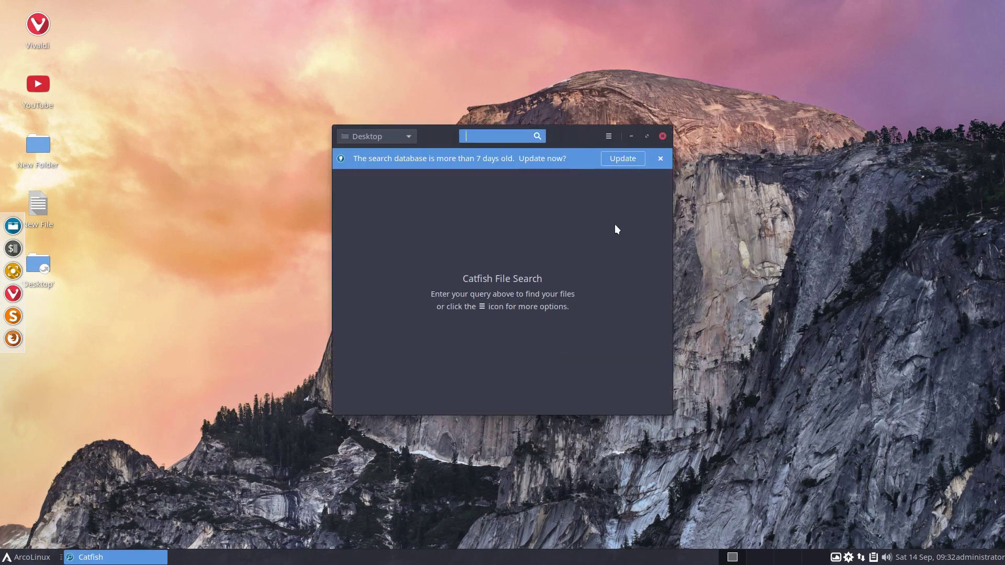
{"action": "left_click", "coordinate": [608, 137]}
{"action": "left_click", "coordinate": [585, 284]}
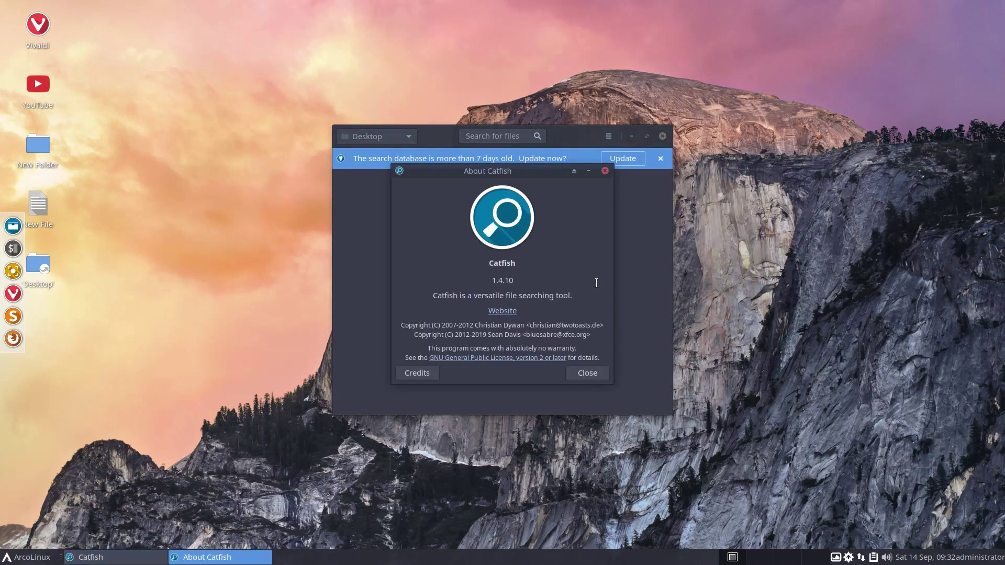
{"action": "left_click", "coordinate": [575, 373]}
{"action": "left_click", "coordinate": [384, 136]}
{"action": "left_click", "coordinate": [384, 137]}
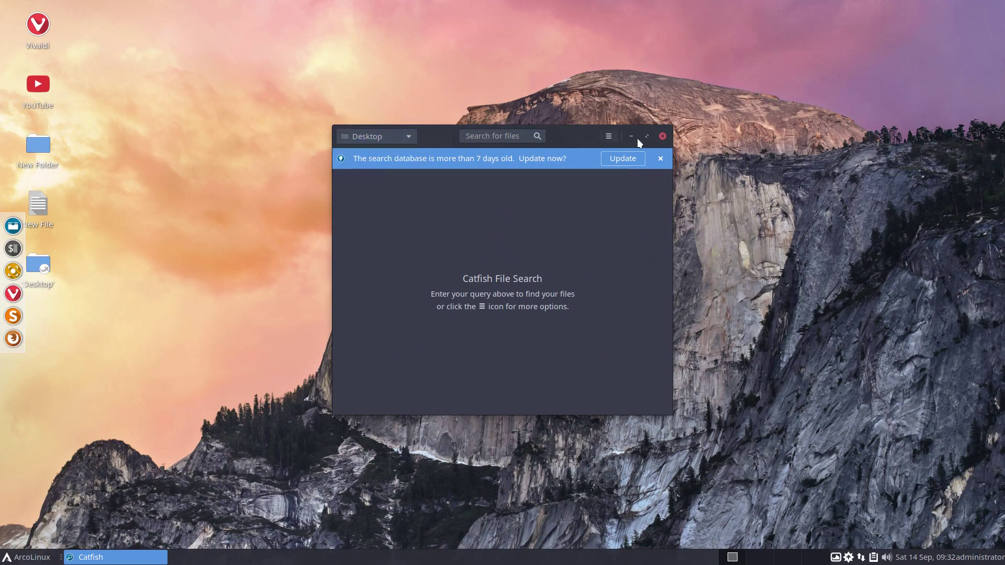
{"action": "left_click", "coordinate": [662, 137]}
Step: Open the Compare tool from the desktop and close its window
{"action": "right_click", "coordinate": [518, 181]}
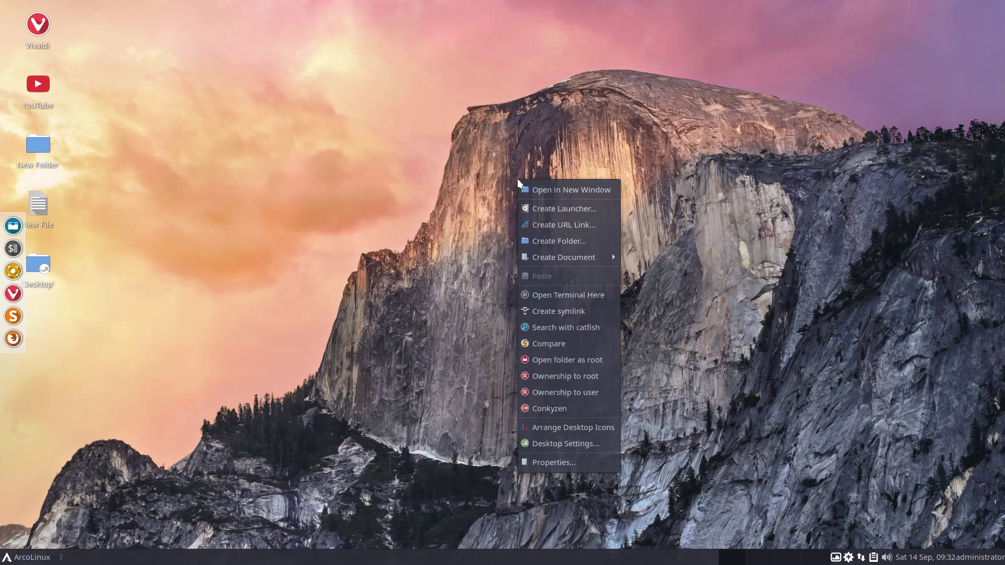
{"action": "left_click", "coordinate": [538, 343]}
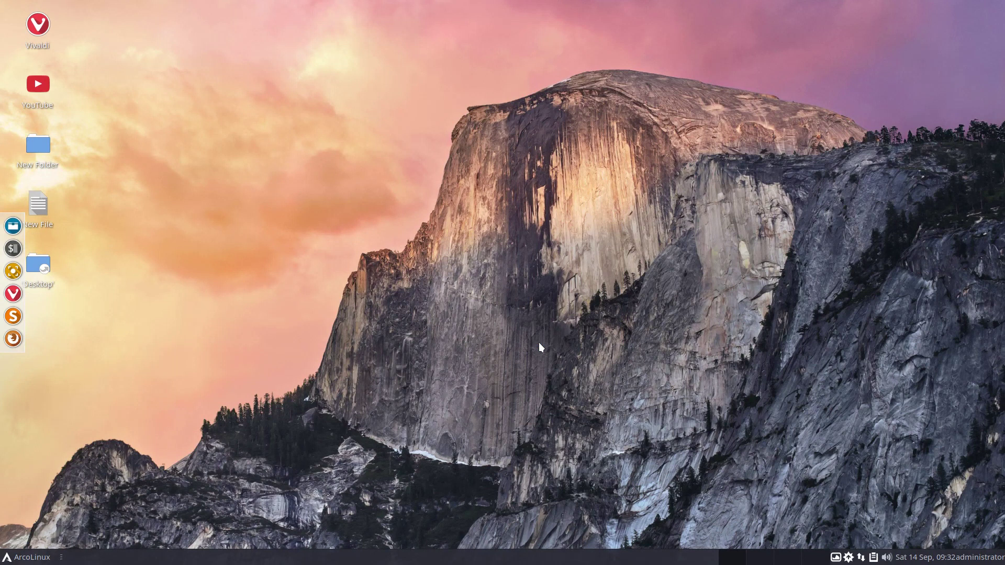
{"action": "left_click", "coordinate": [686, 7]}
Step: Open the desktop folder as root, entering the administrative password, and close the root file manager window
{"action": "right_click", "coordinate": [533, 160]}
{"action": "left_click", "coordinate": [553, 333]}
{"action": "type", "text": "•••••"}
{"action": "key", "text": "Return"}
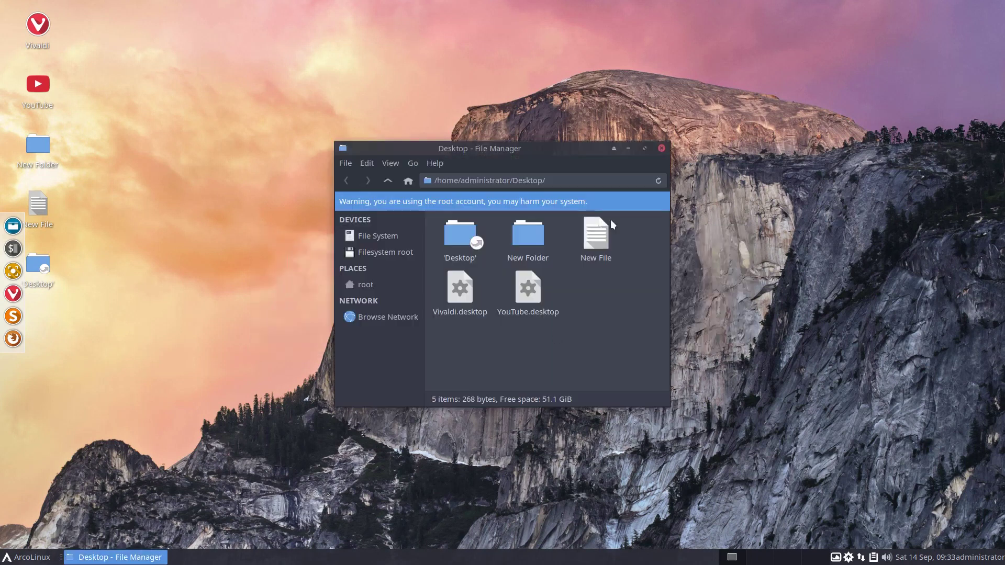
{"action": "left_click", "coordinate": [662, 148]}
Step: Change the desktop folder's ownership to root, entering the administrative password
{"action": "right_click", "coordinate": [485, 171]}
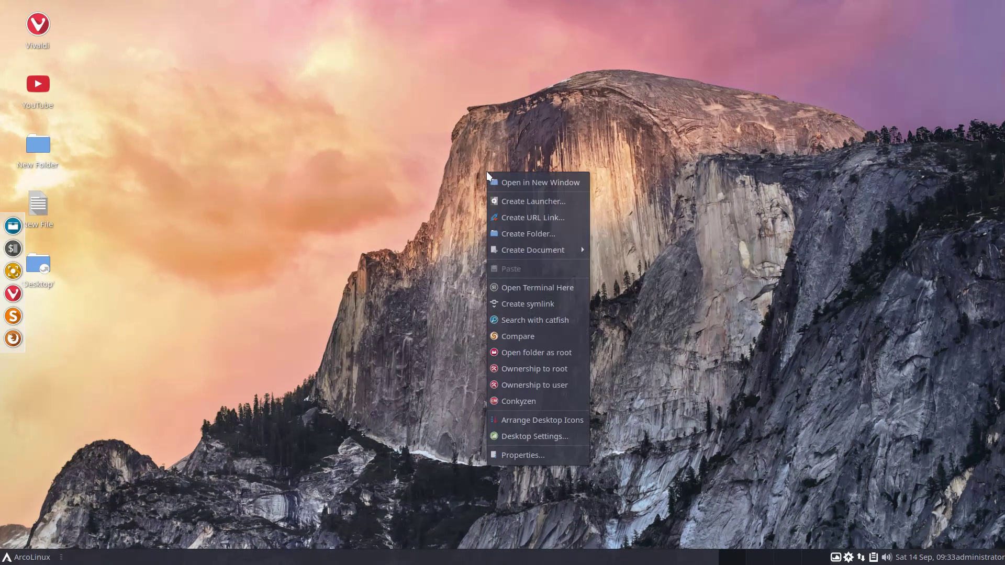
{"action": "left_click", "coordinate": [508, 365]}
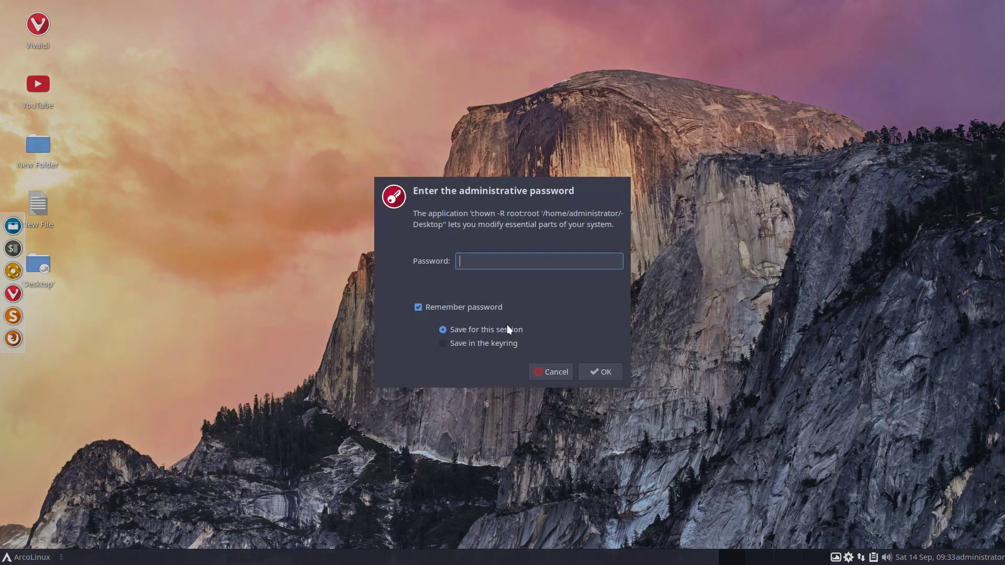
{"action": "type", "text": "•••••"}
{"action": "key", "text": "Return"}
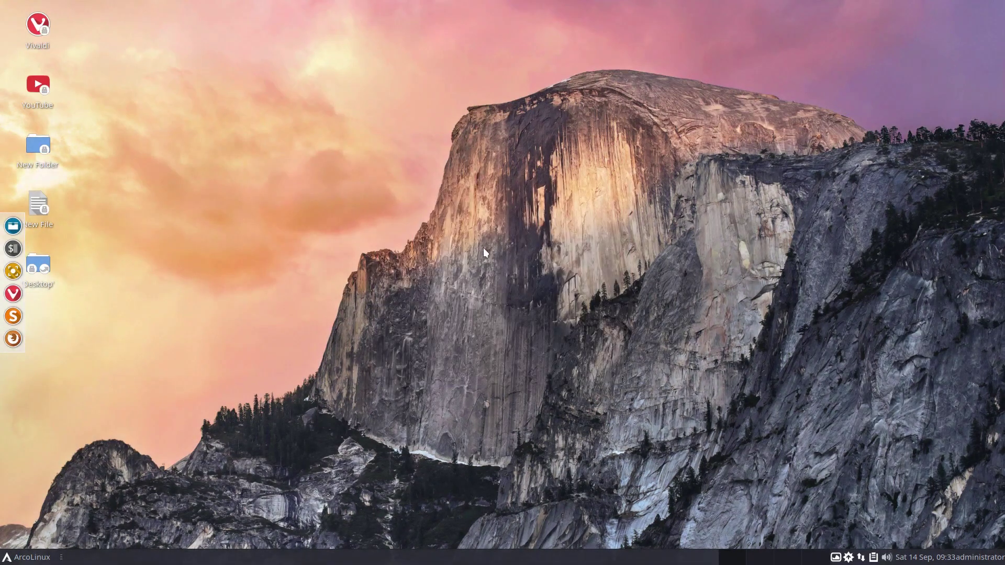
Step: Give ownership of the desktop folder back to the user, entering the administrative password
{"action": "right_click", "coordinate": [484, 249]}
{"action": "left_click", "coordinate": [508, 459]}
{"action": "type", "text": "•••••"}
{"action": "key", "text": "Return"}
Step: Open Conkyzen from the desktop and enable the conky/AUR-ArcoLinux.conkyrc conky
{"action": "right_click", "coordinate": [502, 256]}
{"action": "left_click", "coordinate": [528, 486]}
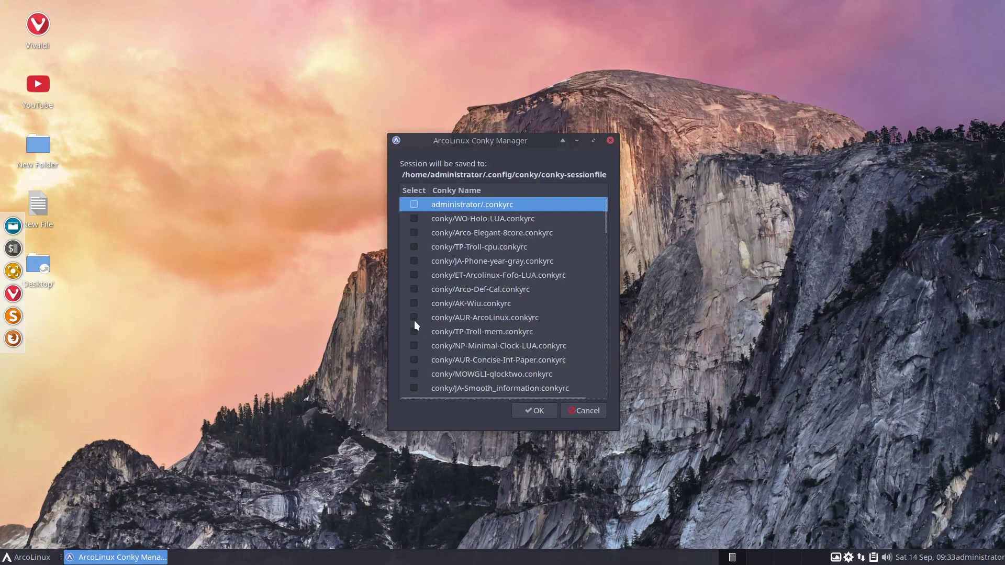
{"action": "left_click", "coordinate": [413, 319]}
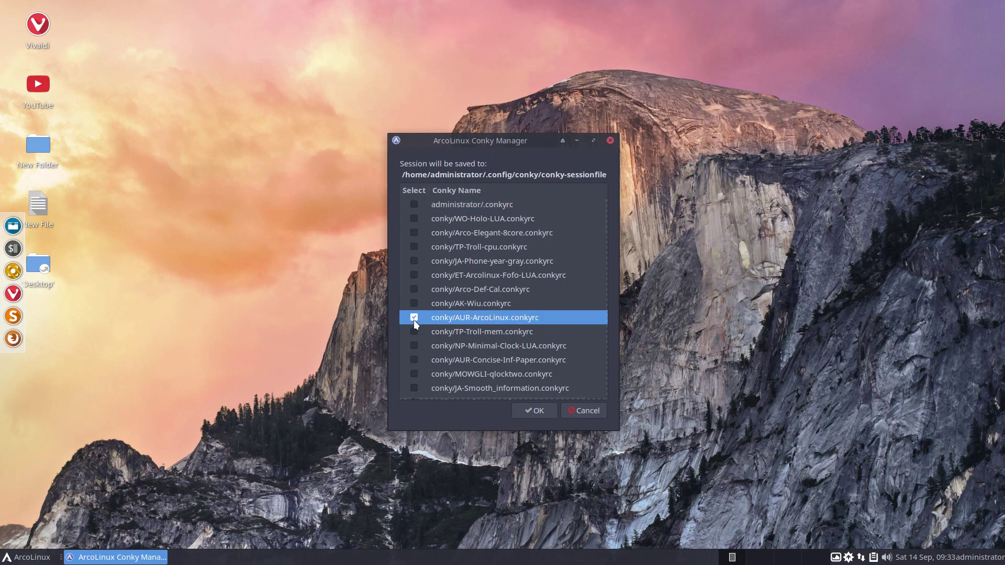
{"action": "left_click", "coordinate": [532, 411]}
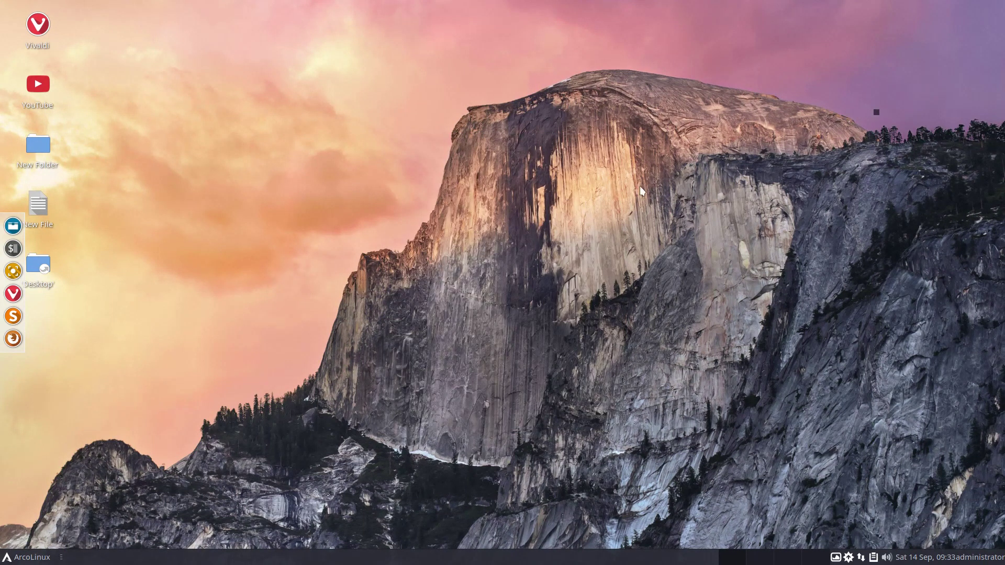
Step: Arrange the desktop icons and set the hot-air balloon image from the arcolinux folder as the wallpaper
{"action": "right_click", "coordinate": [573, 225]}
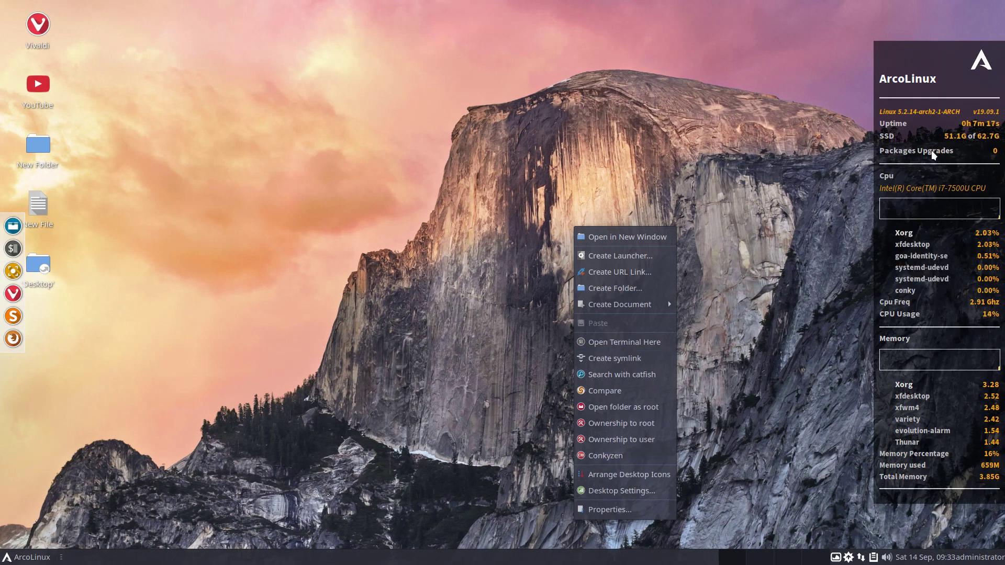
{"action": "left_click", "coordinate": [613, 474]}
{"action": "right_click", "coordinate": [550, 255]}
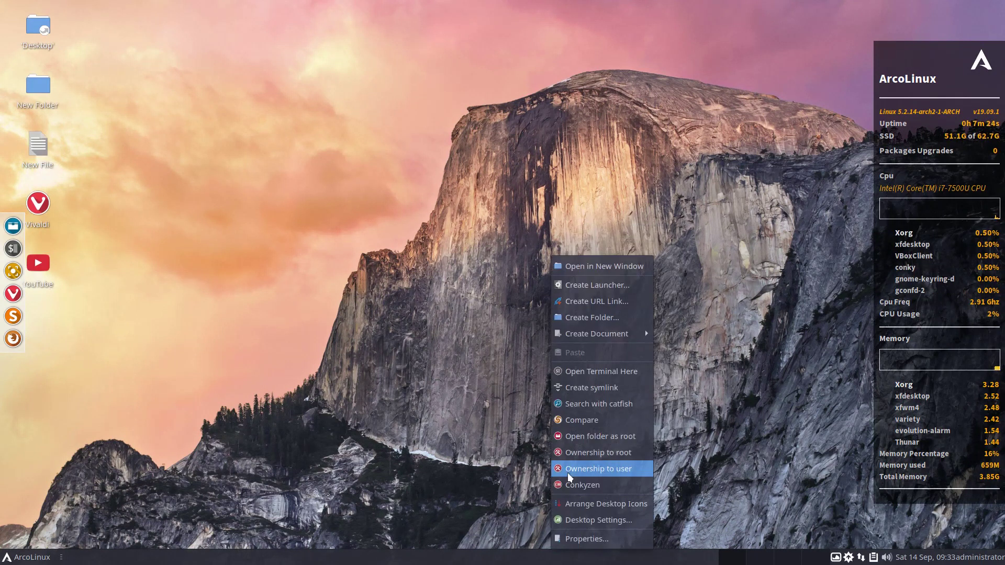
{"action": "left_click", "coordinate": [573, 516]}
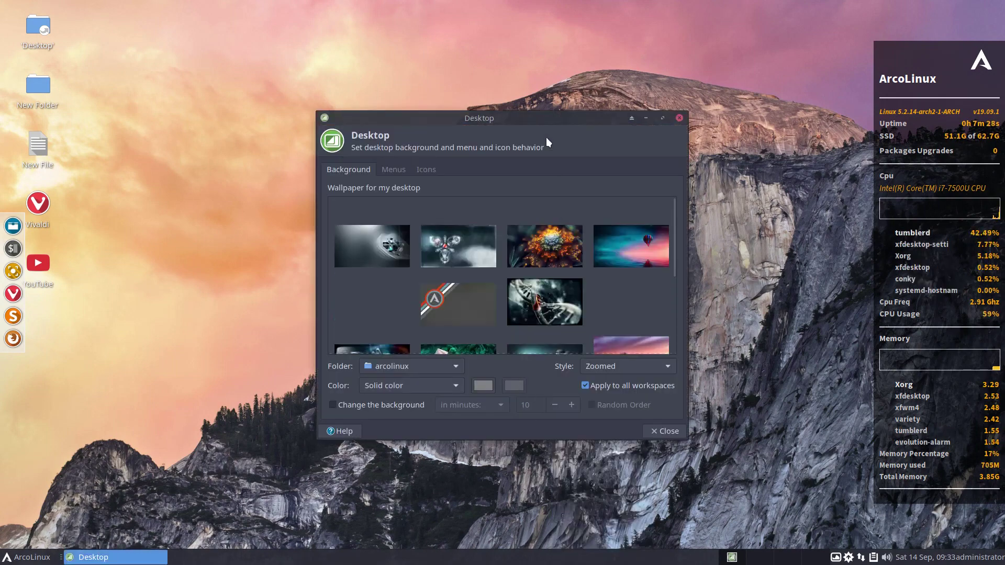
{"action": "double_click", "coordinate": [532, 117]}
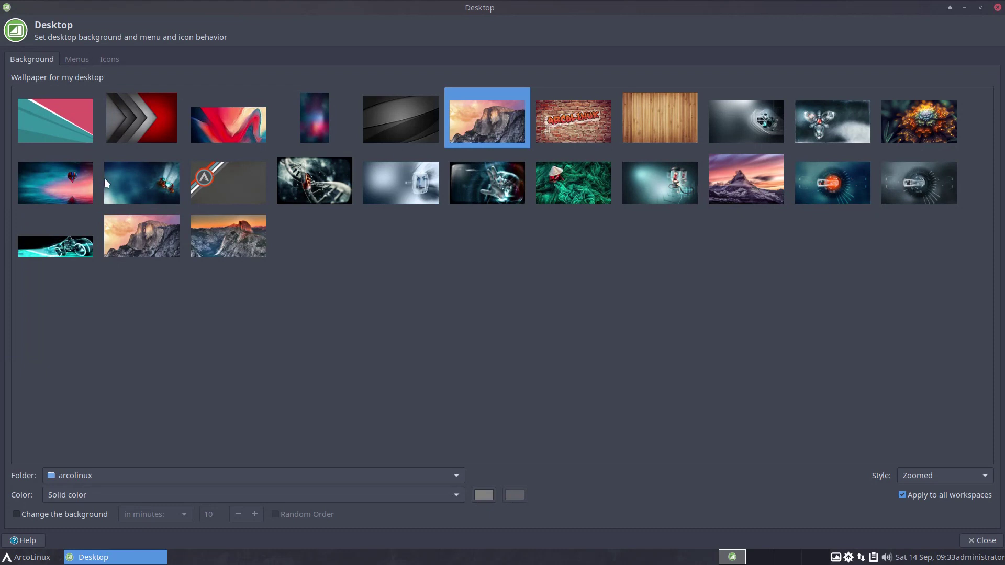
{"action": "left_click", "coordinate": [54, 181]}
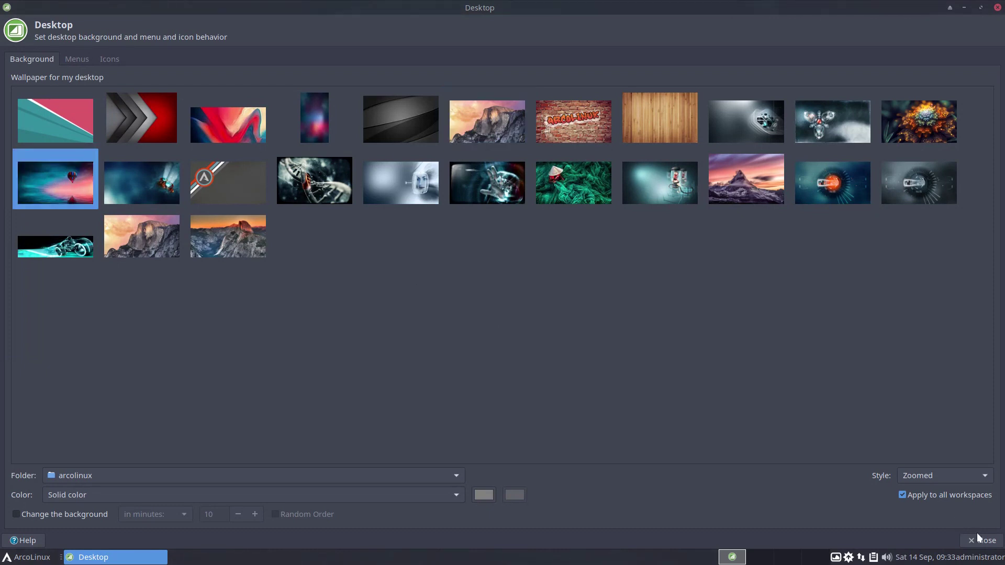
Step: View the menu and icon options in the desktop settings and close the window
{"action": "left_click", "coordinate": [82, 56]}
{"action": "left_click", "coordinate": [115, 60]}
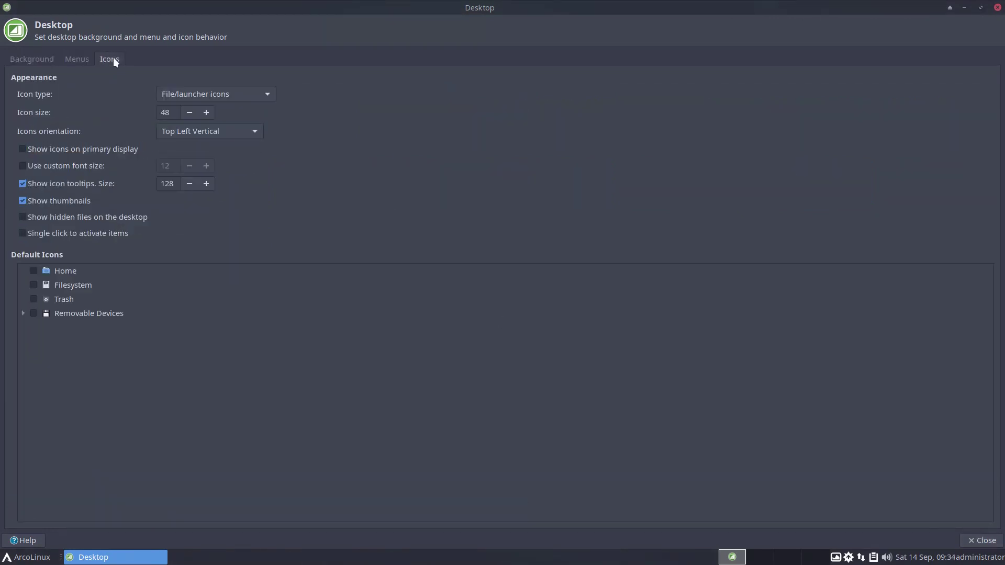
{"action": "left_click", "coordinate": [996, 8]}
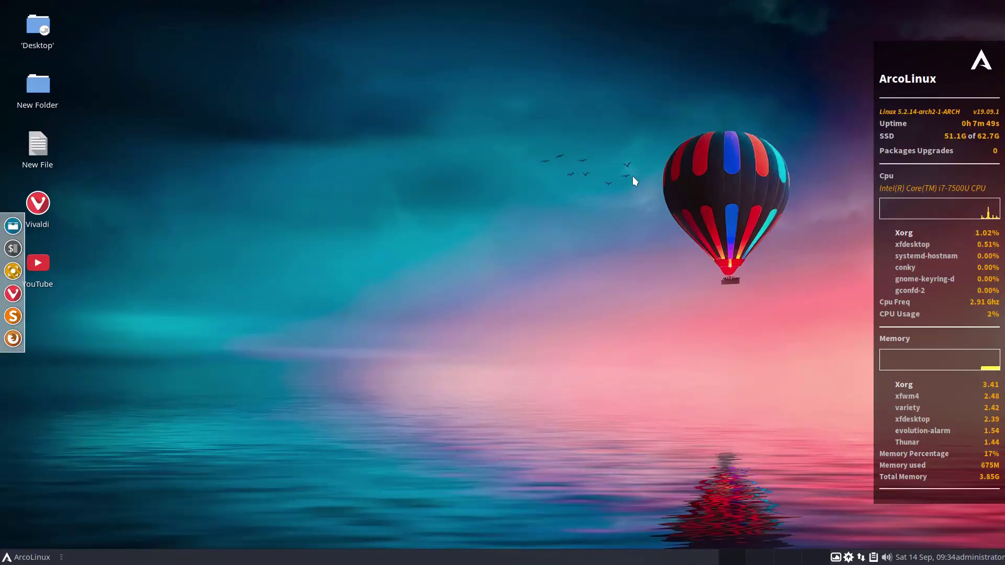
Step: Open the desktop folder's properties, look through its other pages, and close the dialog
{"action": "right_click", "coordinate": [438, 234]}
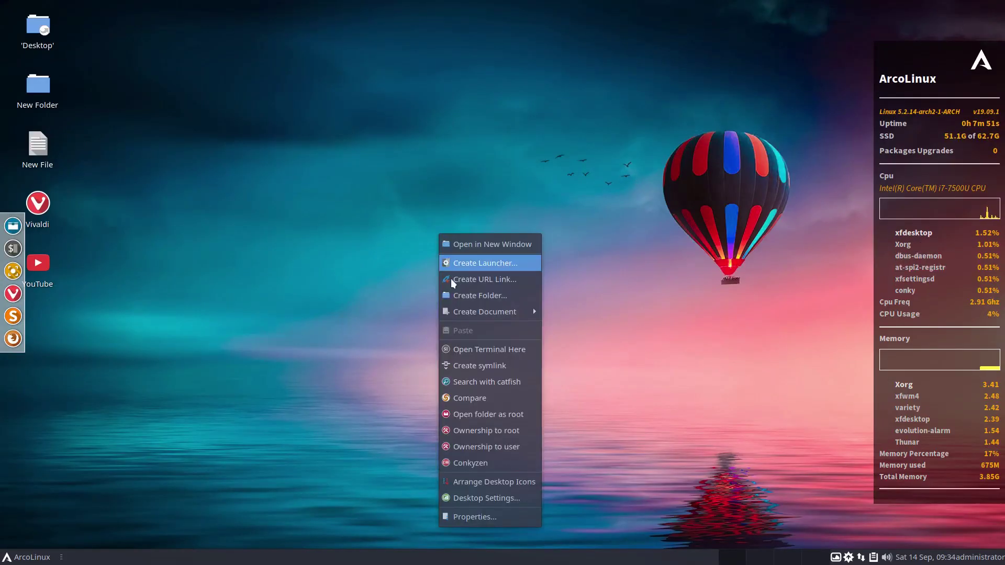
{"action": "left_click", "coordinate": [461, 517]}
{"action": "left_click", "coordinate": [434, 151]}
{"action": "left_click", "coordinate": [465, 151]}
{"action": "left_click", "coordinate": [624, 132]}
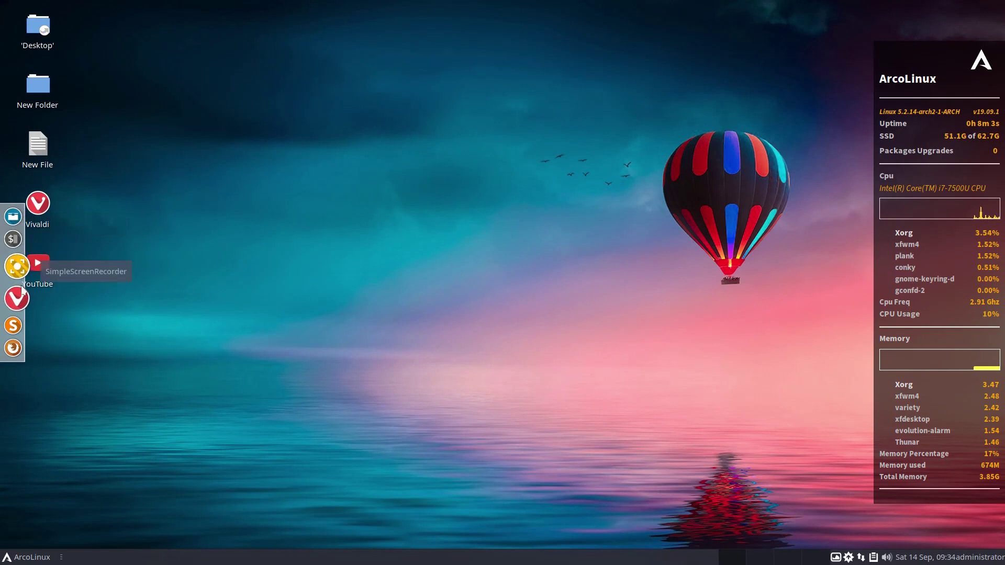
Step: Launch Firefox from the dock, maximize its window, and quit it with all its tabs closed
{"action": "left_click", "coordinate": [26, 341]}
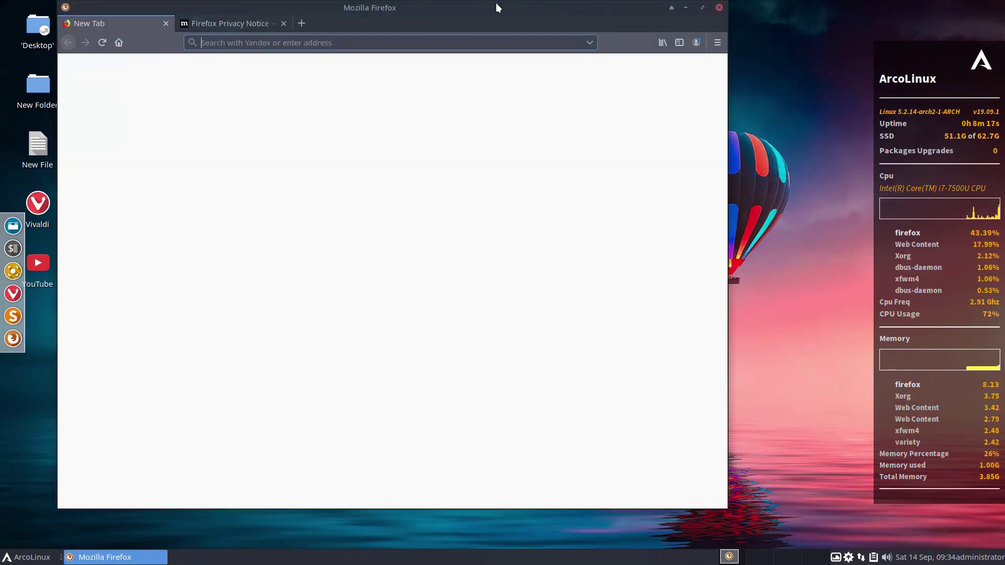
{"action": "double_click", "coordinate": [495, 4]}
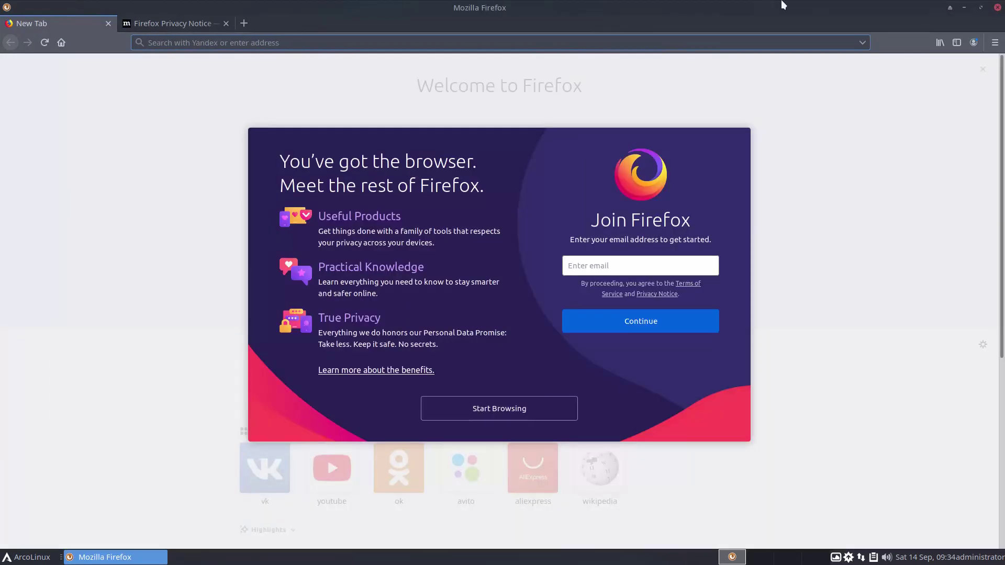
{"action": "left_click", "coordinate": [997, 7]}
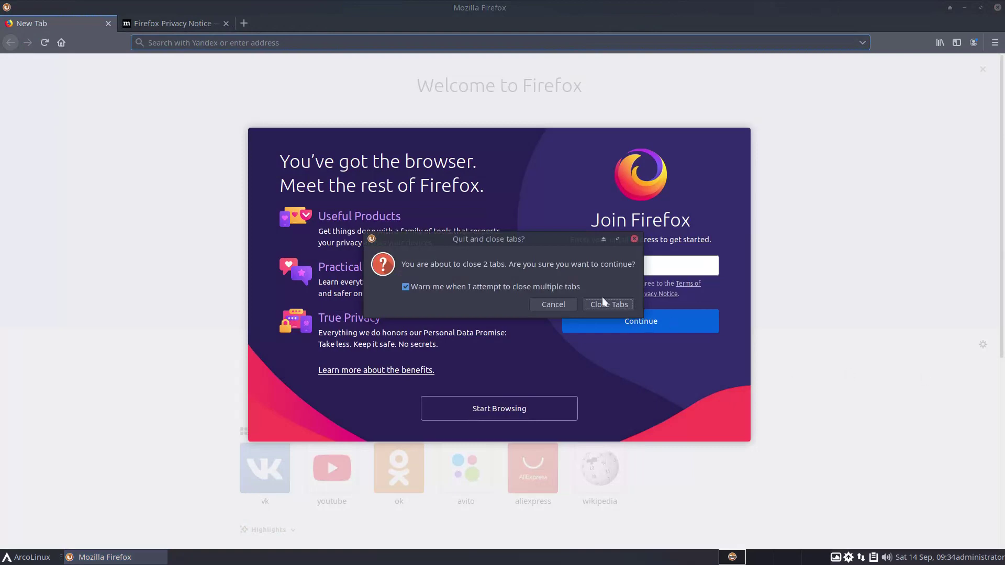
{"action": "left_click", "coordinate": [601, 304]}
Step: Examine the panel's session actions, clock, volume, clipboard history and network items in turn
{"action": "left_click", "coordinate": [977, 558]}
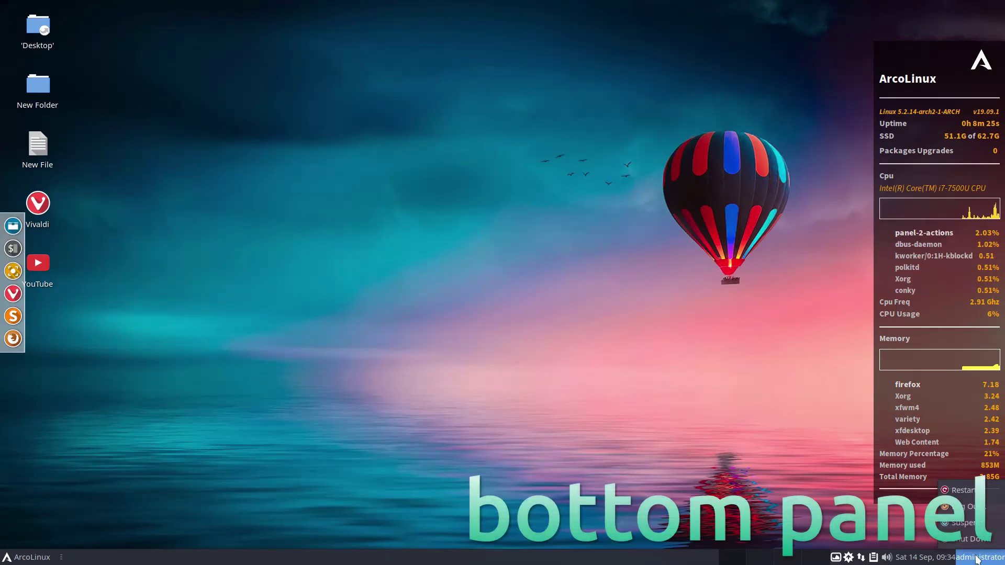
{"action": "left_click", "coordinate": [976, 558]}
{"action": "left_click", "coordinate": [919, 558]}
{"action": "left_click", "coordinate": [919, 558]}
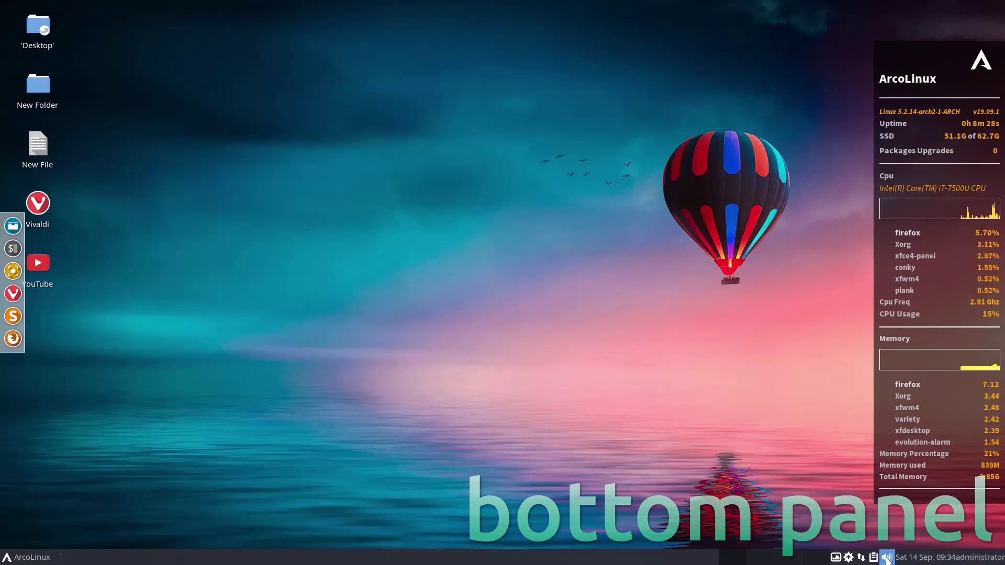
{"action": "left_click", "coordinate": [887, 558]}
{"action": "left_click", "coordinate": [873, 558]}
{"action": "left_click", "coordinate": [873, 558]}
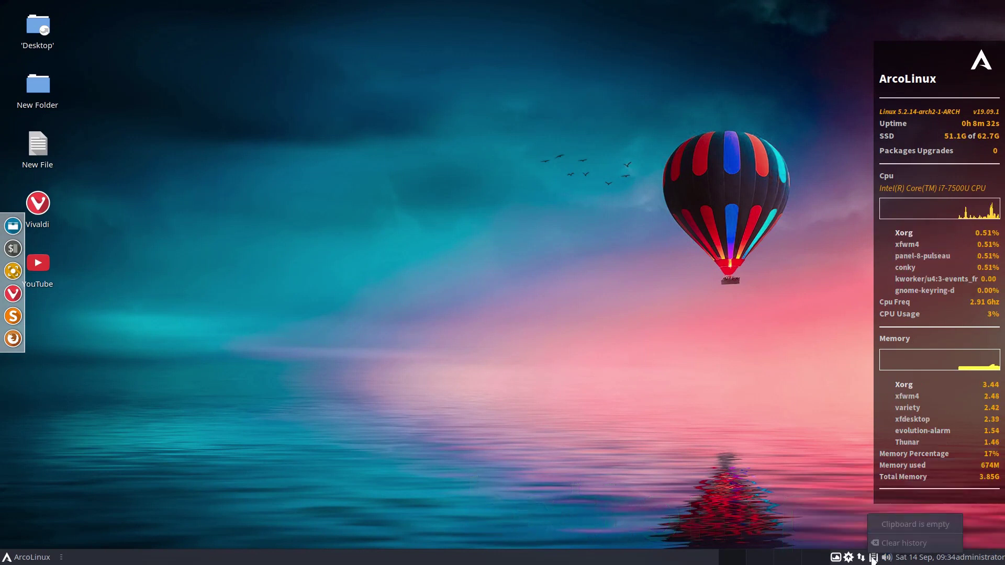
{"action": "left_click", "coordinate": [873, 558]}
{"action": "left_click", "coordinate": [860, 558]}
{"action": "left_click", "coordinate": [860, 558]}
Step: Open the pamac package manager, view its General, AUR and Cache preferences, and close the preferences
{"action": "left_click", "coordinate": [849, 557]}
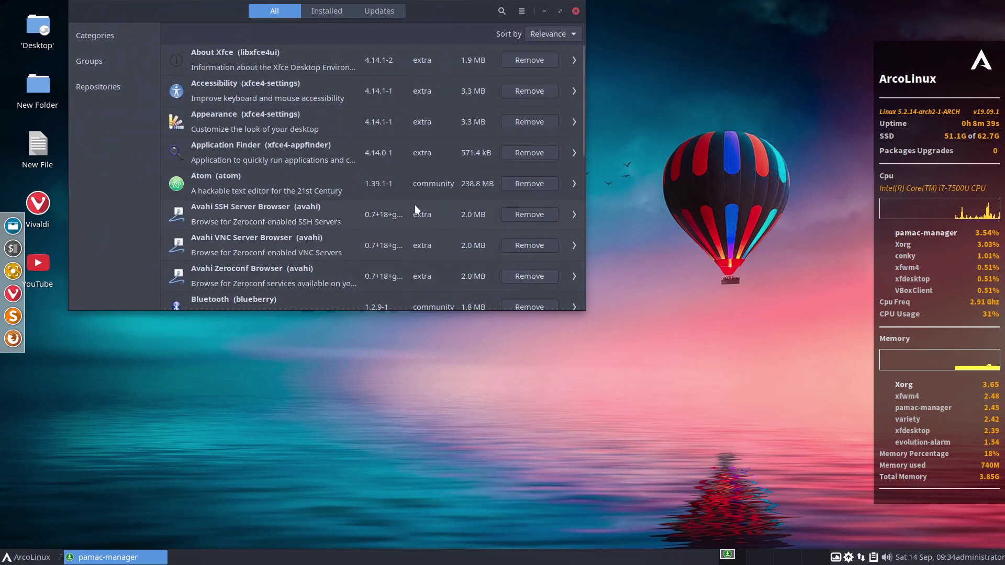
{"action": "left_click", "coordinate": [521, 12]}
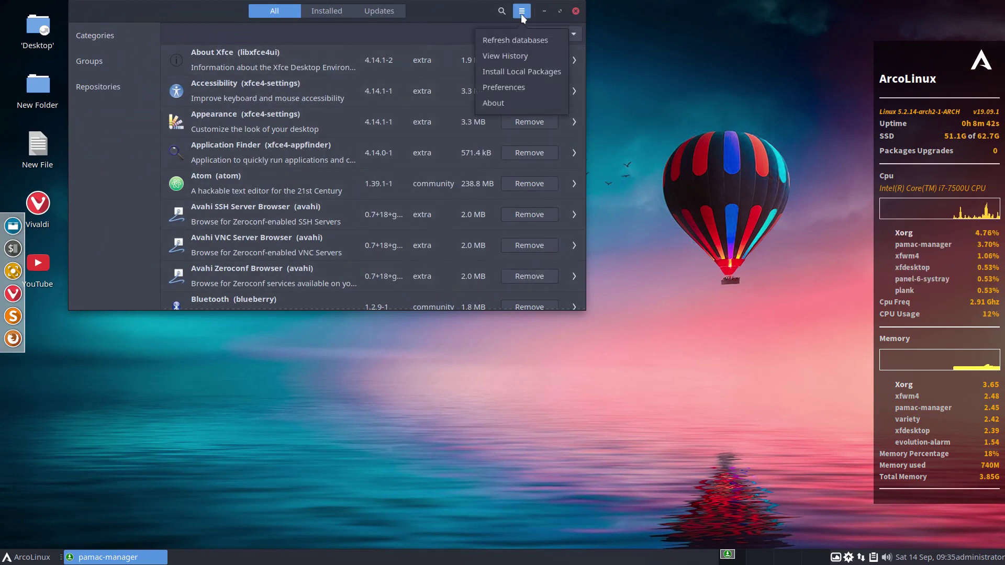
{"action": "left_click", "coordinate": [526, 88]}
{"action": "key", "text": "Return"}
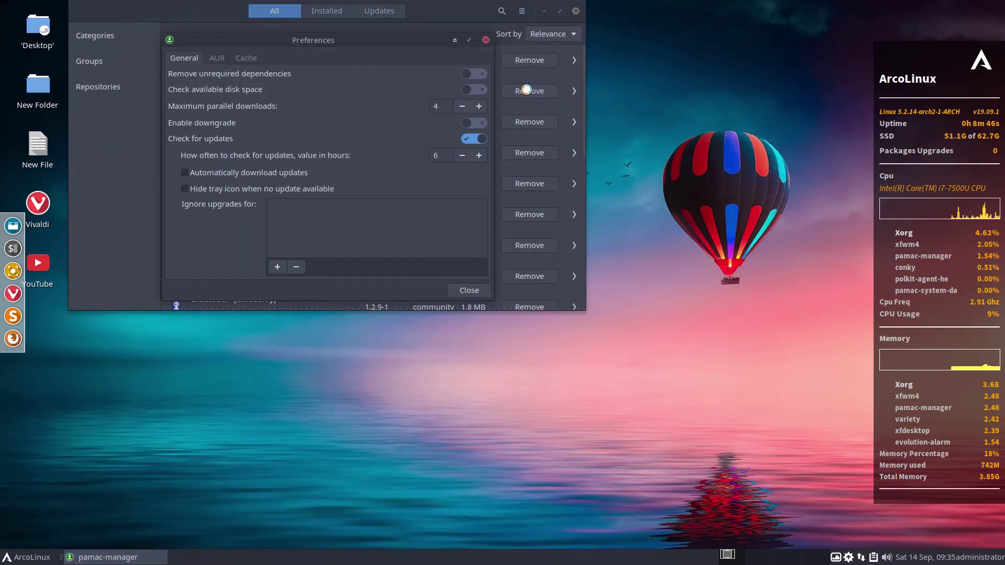
{"action": "left_click", "coordinate": [213, 58]}
{"action": "left_click", "coordinate": [247, 57]}
{"action": "left_click", "coordinate": [485, 39]}
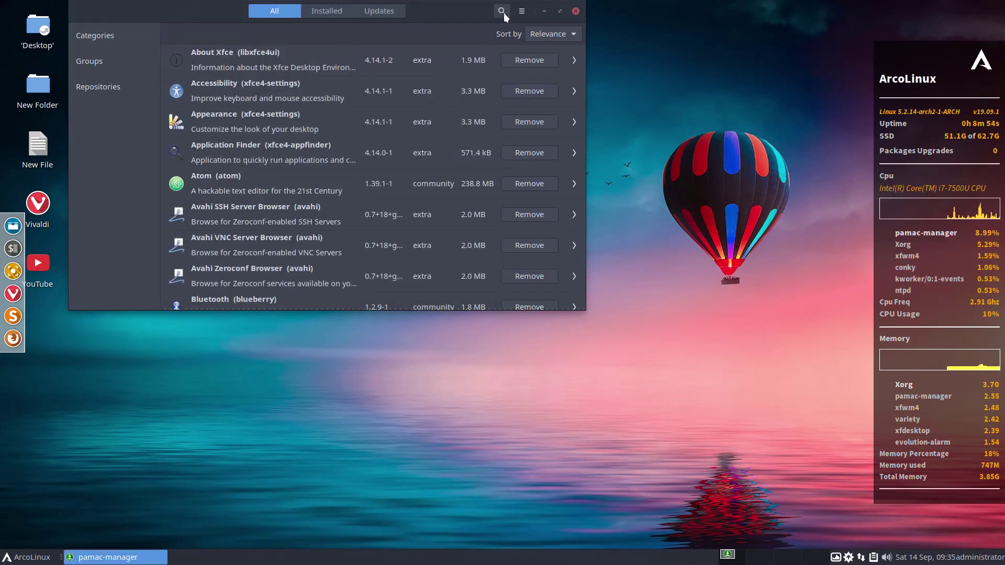
Step: Enter kdenlive in the package search and close the package manager
{"action": "left_click", "coordinate": [504, 13]}
{"action": "type", "text": "kdenlive"}
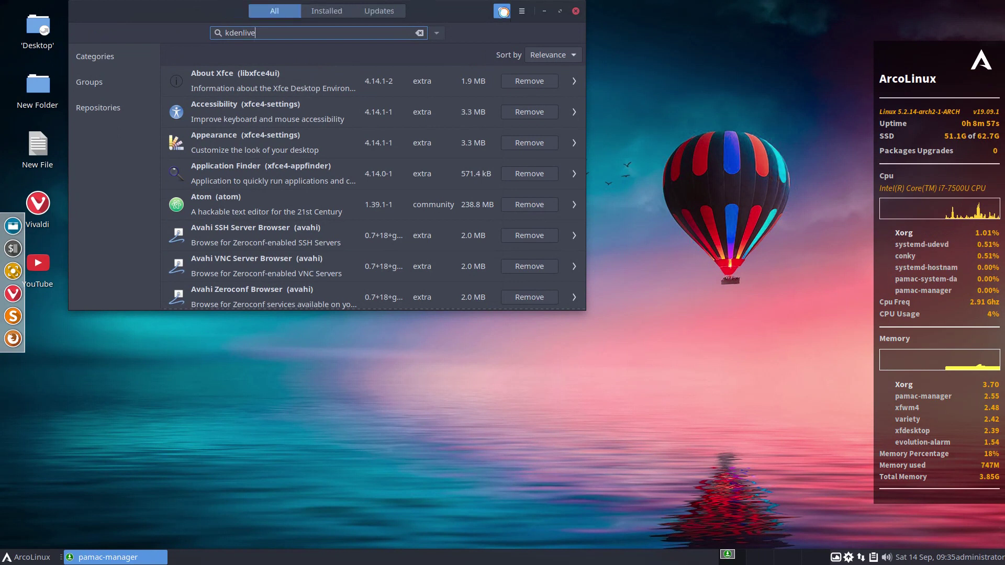
{"action": "left_click", "coordinate": [576, 11]}
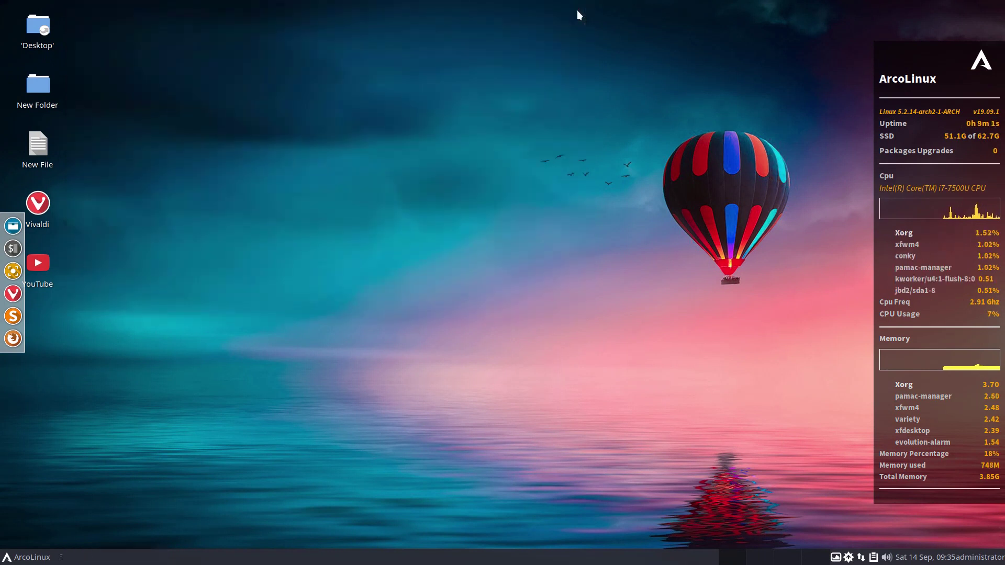
Step: Advance the desktop wallpaper to the next image twice with the wallpaper changer in the system tray
{"action": "left_click", "coordinate": [836, 556]}
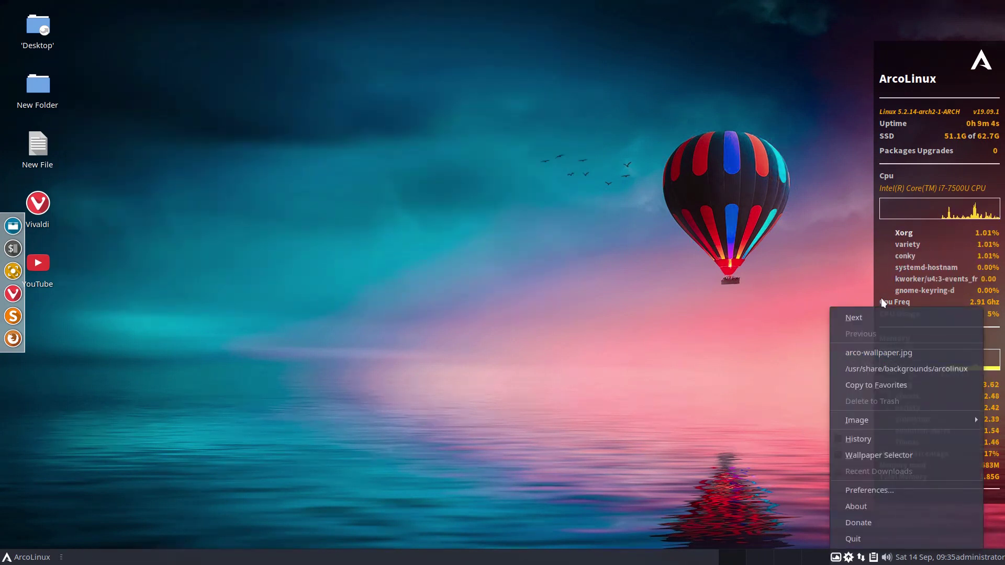
{"action": "left_click", "coordinate": [881, 319]}
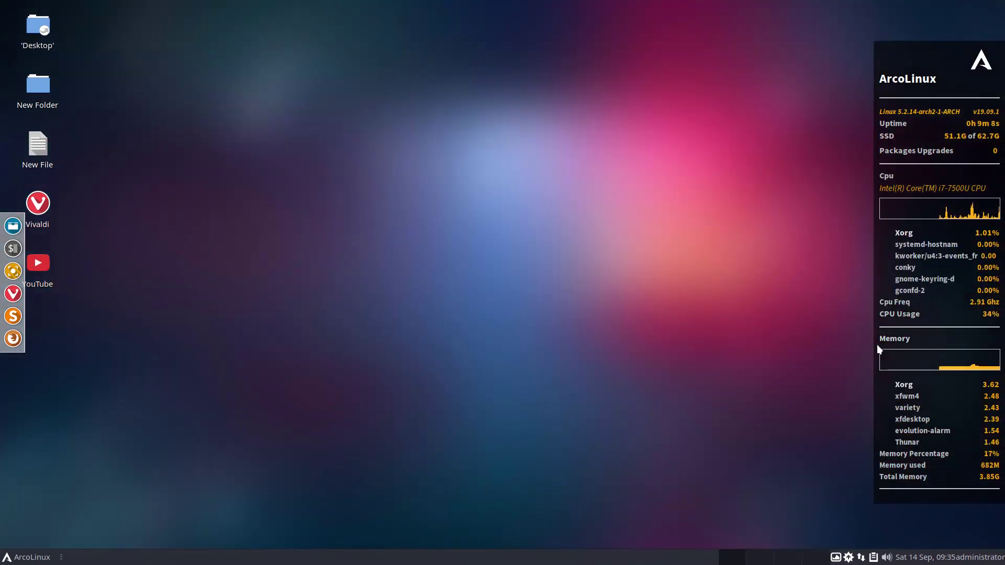
{"action": "left_click", "coordinate": [836, 557]}
{"action": "left_click", "coordinate": [858, 319]}
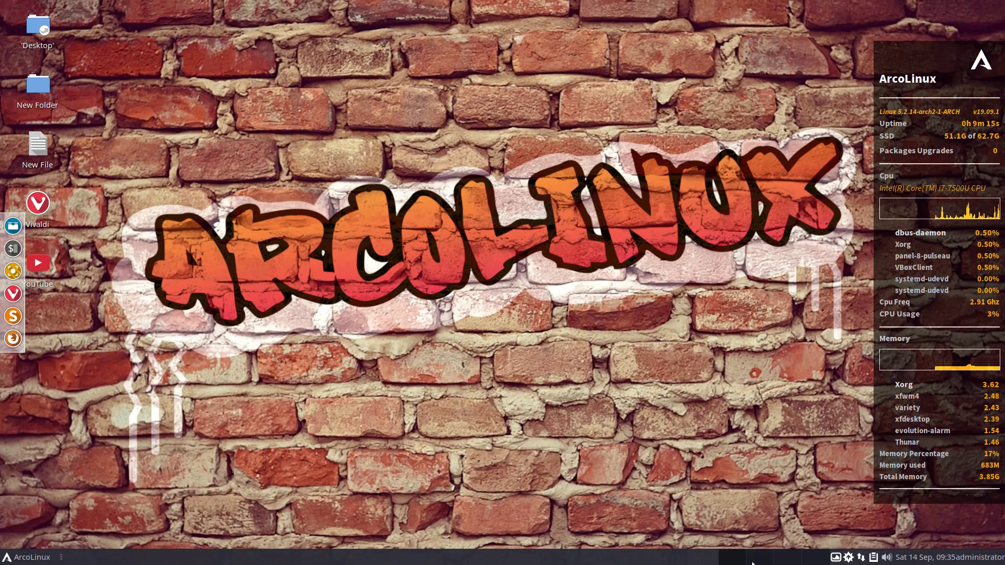
Step: View the About information for xfce4-panel and close it
{"action": "right_click", "coordinate": [547, 557]}
{"action": "mouse_move", "coordinate": [573, 539]}
{"action": "left_click", "coordinate": [624, 540]}
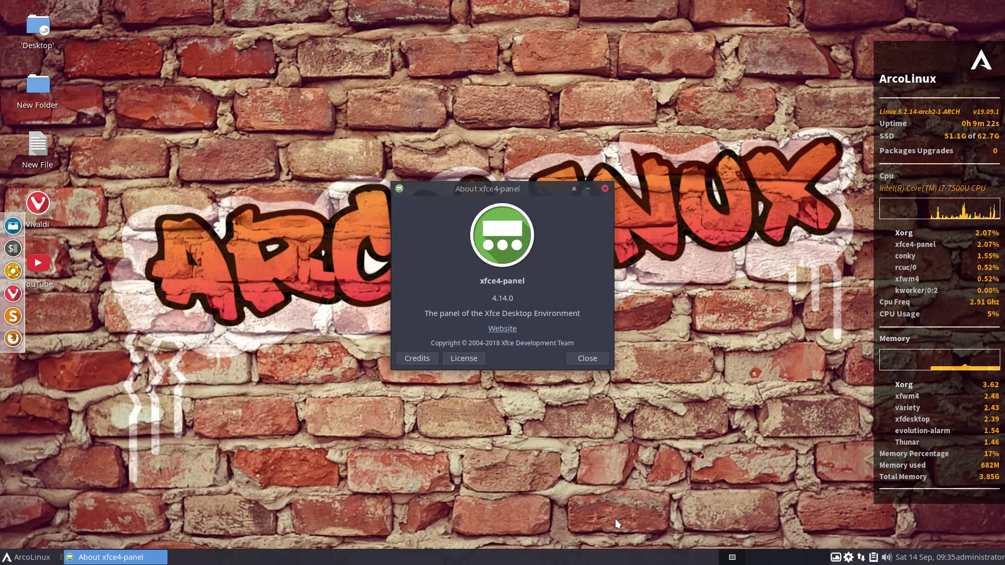
{"action": "left_click", "coordinate": [591, 366]}
Step: Open the panel's online manual in the browser, entering a password for the new default keyring
{"action": "right_click", "coordinate": [541, 557]}
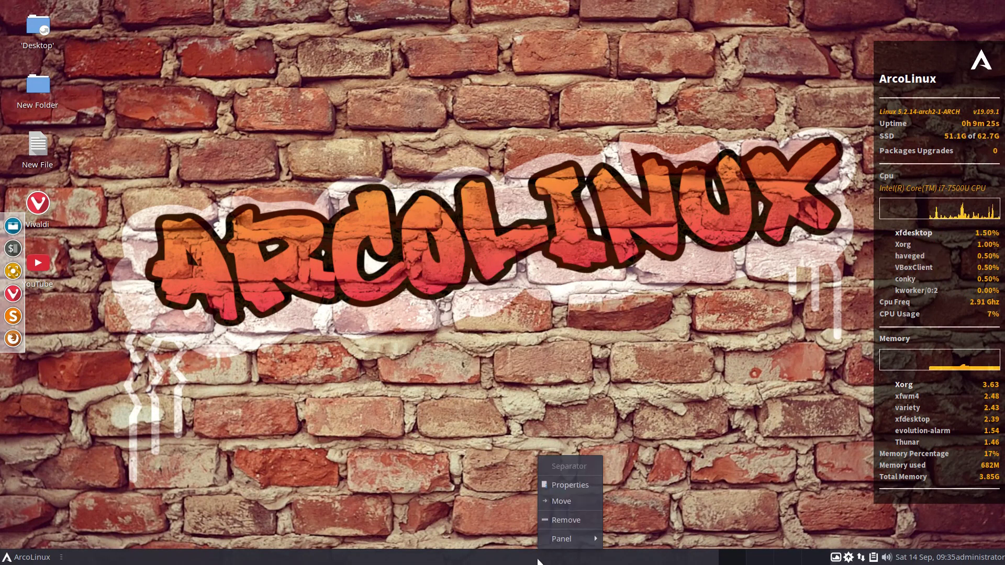
{"action": "mouse_move", "coordinate": [544, 537]}
{"action": "left_click", "coordinate": [619, 522]}
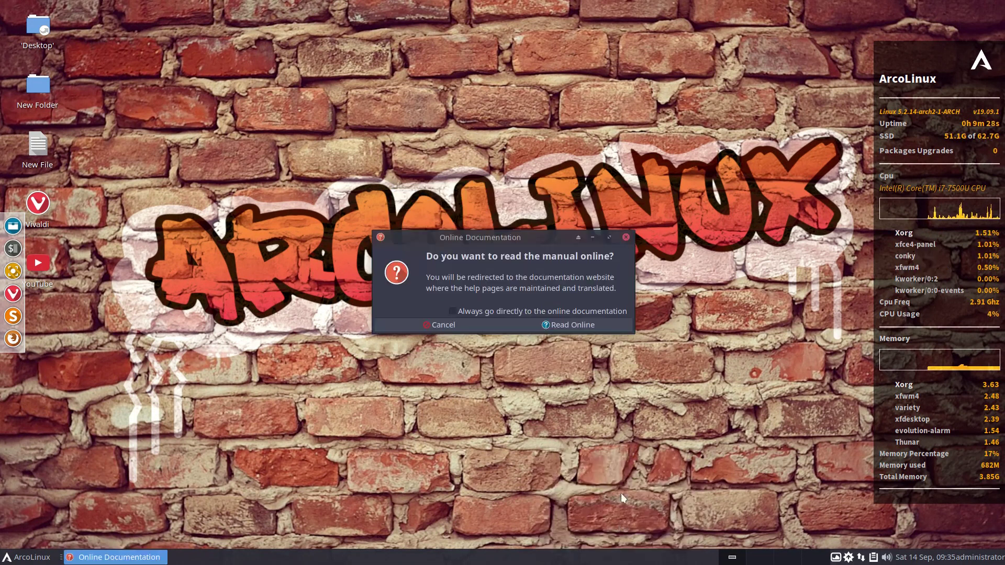
{"action": "left_click", "coordinate": [580, 326]}
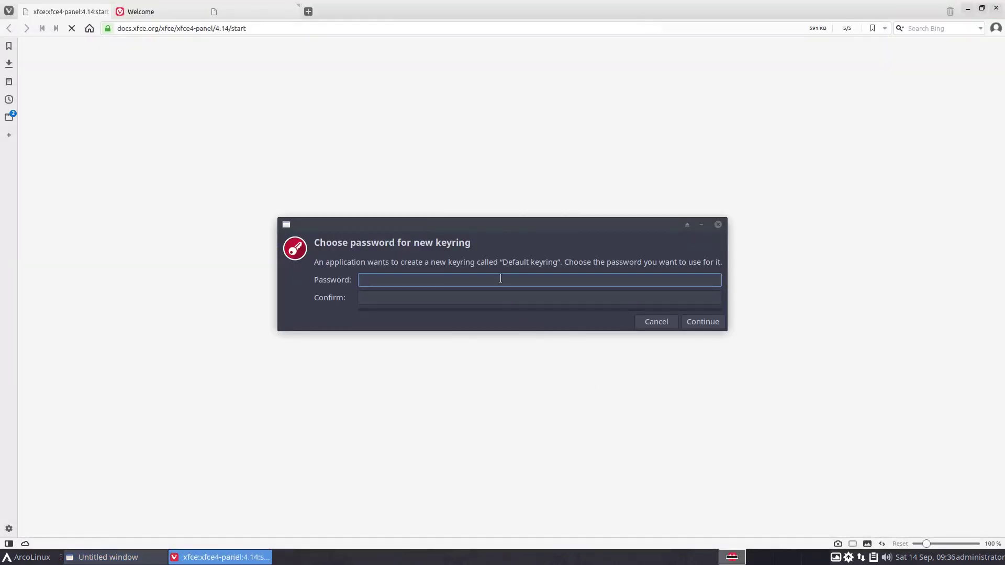
{"action": "type", "text": "••••••"}
{"action": "key", "text": "Tab"}
{"action": "key", "text": "Return"}
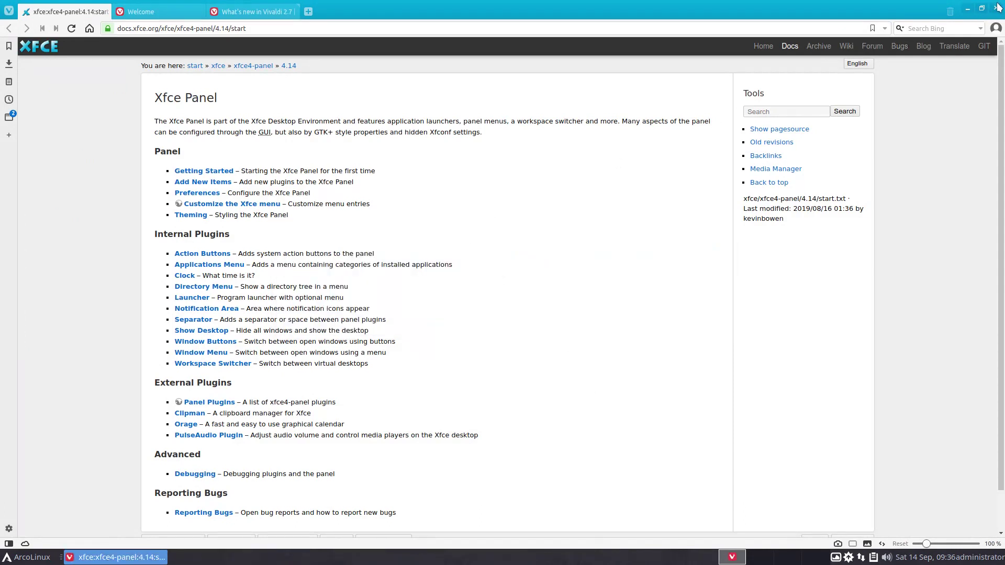
Step: Close the browser, bring up the log-out dialog from the panel and cancel it
{"action": "left_click", "coordinate": [995, 8]}
{"action": "left_click", "coordinate": [608, 293]}
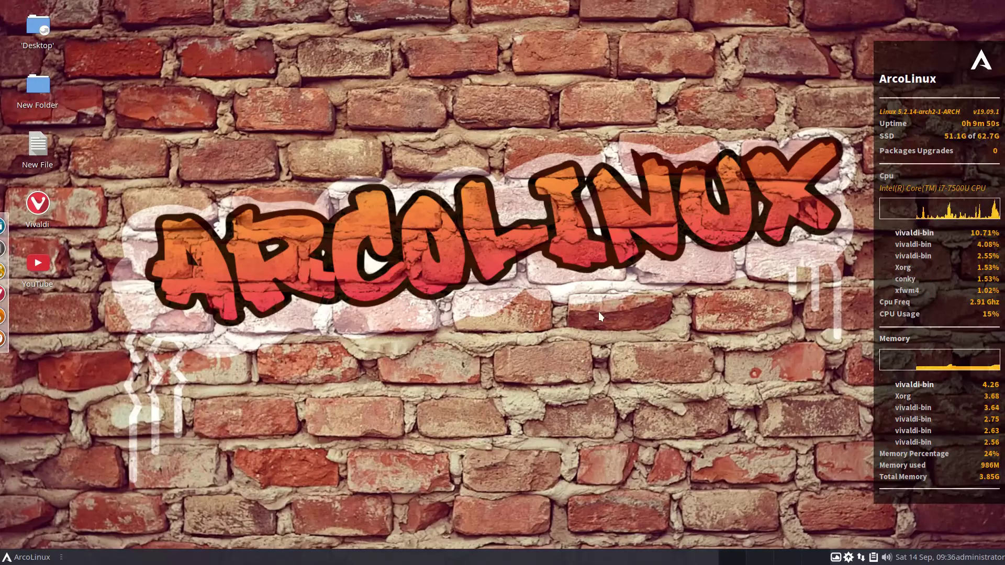
{"action": "right_click", "coordinate": [462, 558]}
{"action": "mouse_move", "coordinate": [487, 539]}
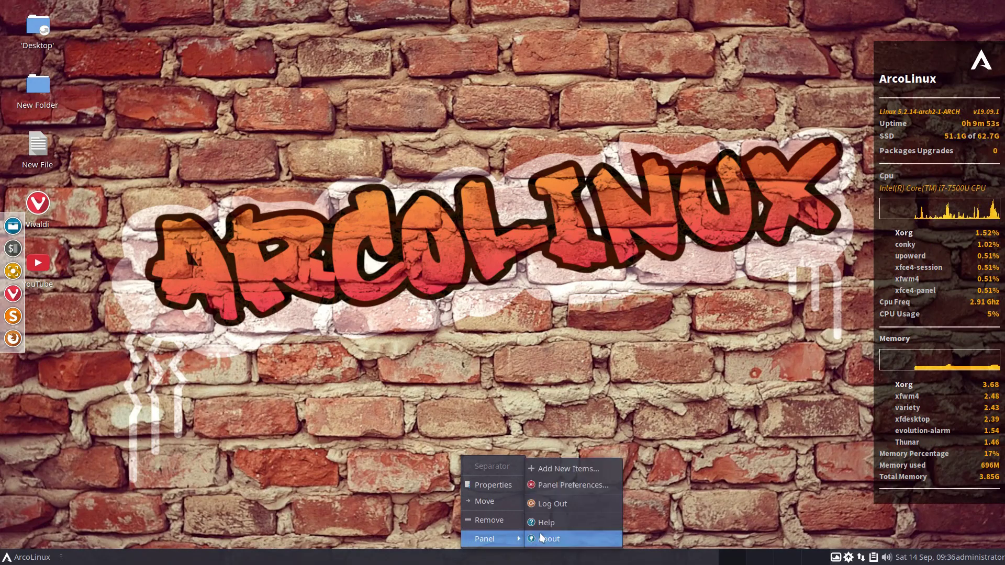
{"action": "left_click", "coordinate": [544, 505]}
{"action": "left_click", "coordinate": [561, 344]}
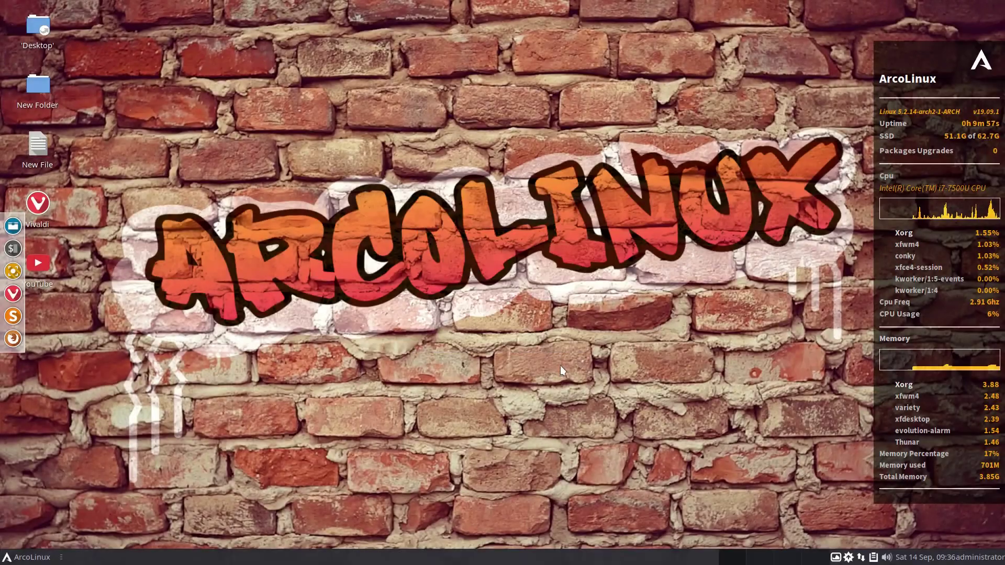
Step: Look through the Display, Appearance and Items settings in the panel preferences and close them
{"action": "right_click", "coordinate": [536, 558]}
{"action": "mouse_move", "coordinate": [565, 538]}
{"action": "left_click", "coordinate": [633, 486]}
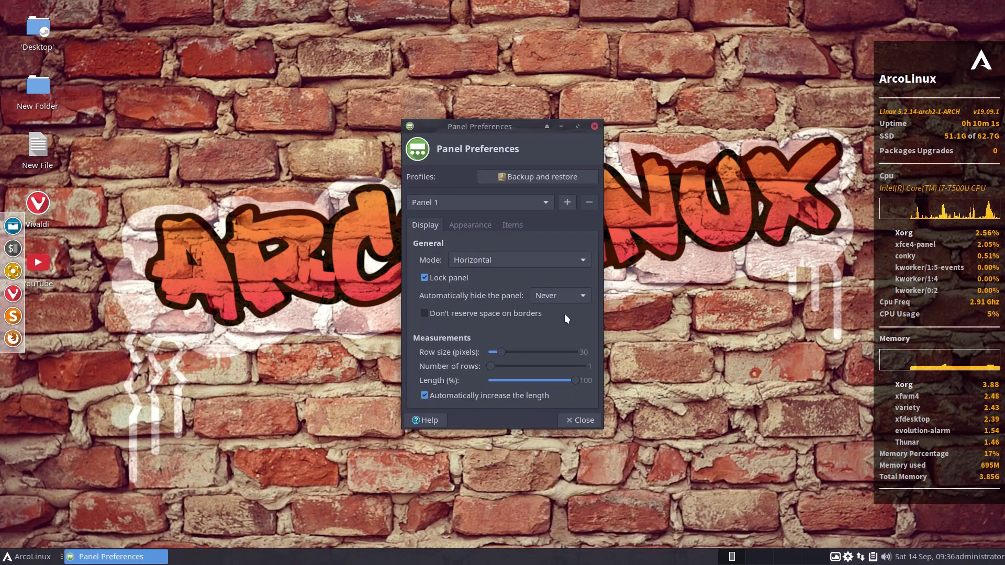
{"action": "left_click", "coordinate": [470, 224]}
{"action": "left_click", "coordinate": [512, 225]}
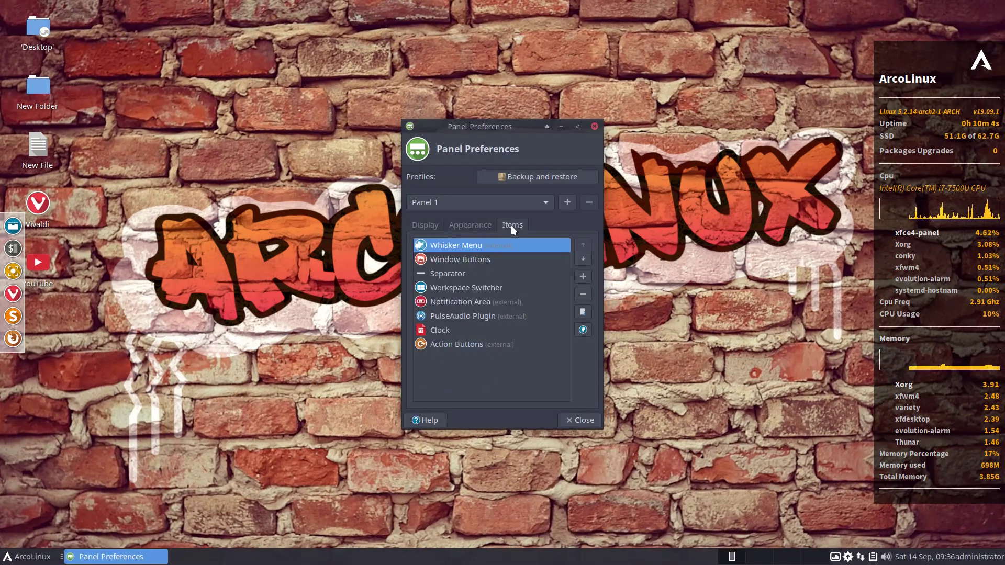
{"action": "left_click", "coordinate": [595, 127]}
Step: View the plugins that can be added to the panel and close the Add New Items dialog
{"action": "right_click", "coordinate": [427, 557]}
{"action": "mouse_move", "coordinate": [435, 541]}
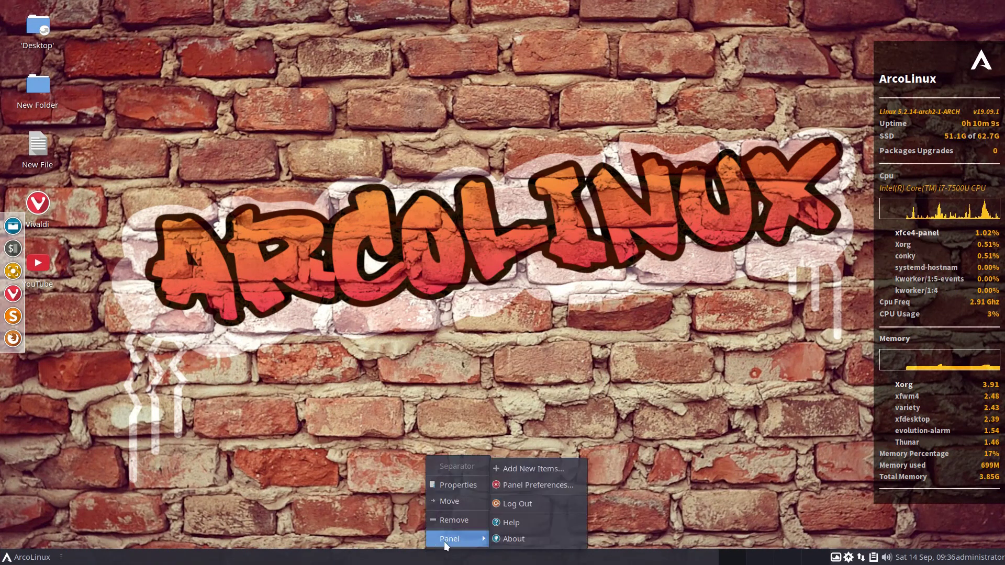
{"action": "left_click", "coordinate": [523, 469]}
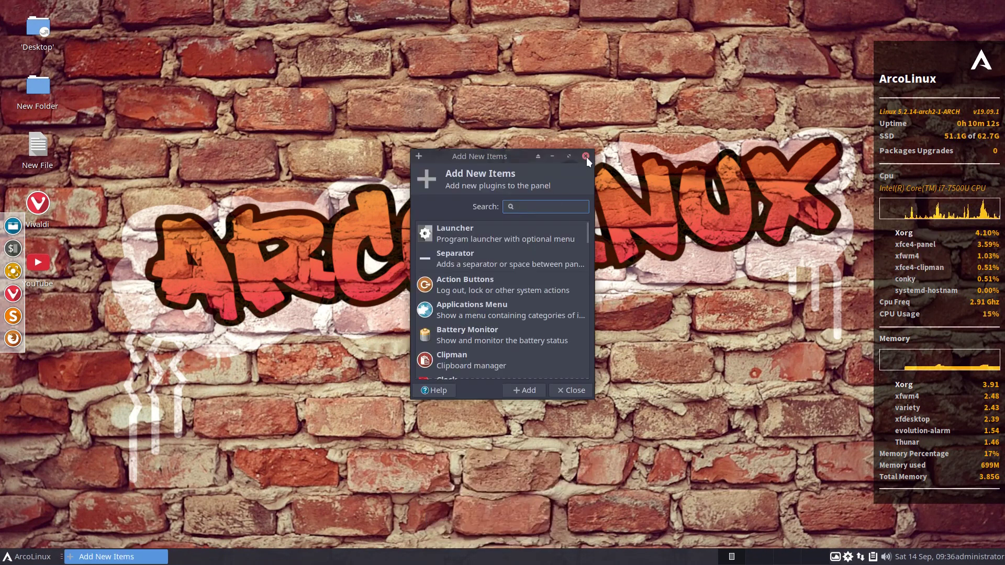
{"action": "left_click", "coordinate": [597, 151]}
Step: Open the Whisker Menu properties and look through the Behavior, Commands and Search Actions settings
{"action": "right_click", "coordinate": [36, 556]}
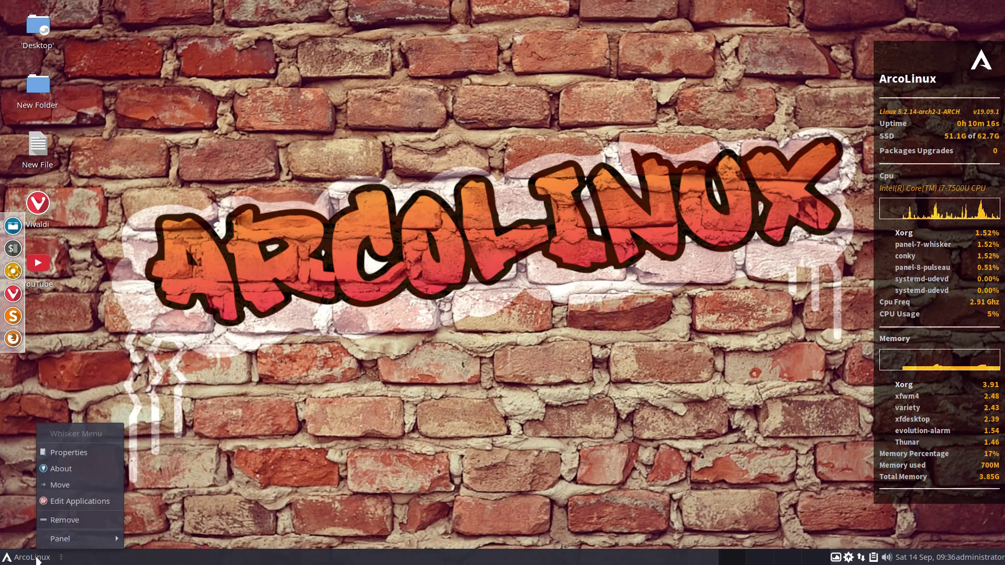
{"action": "left_click", "coordinate": [58, 452]}
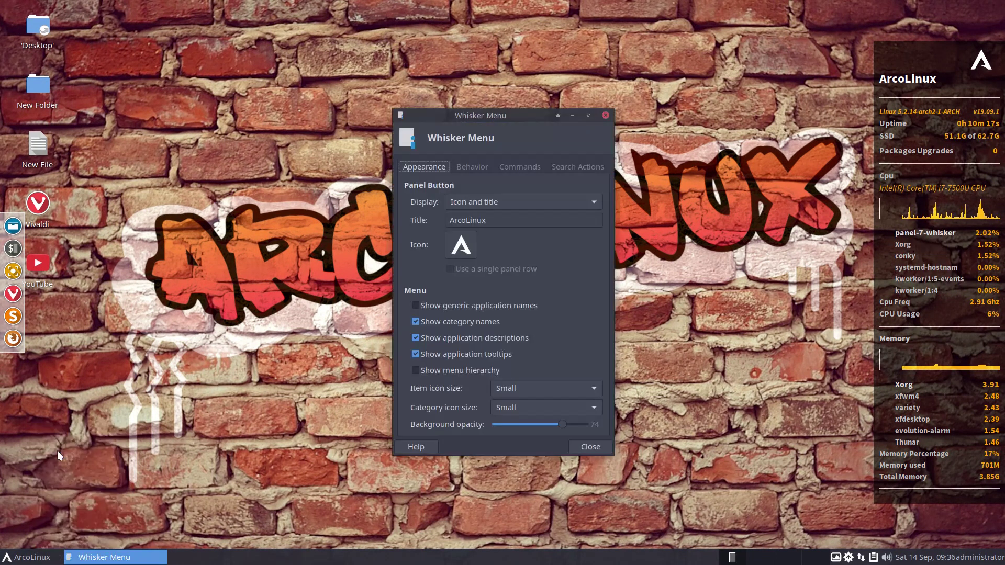
{"action": "left_click", "coordinate": [474, 166]}
{"action": "left_click", "coordinate": [520, 166]}
{"action": "left_click", "coordinate": [579, 167]}
Step: Set the Whisker Menu's panel button display to Icon and close the properties
{"action": "left_click", "coordinate": [425, 166]}
{"action": "left_click", "coordinate": [461, 202]}
{"action": "left_click", "coordinate": [451, 165]}
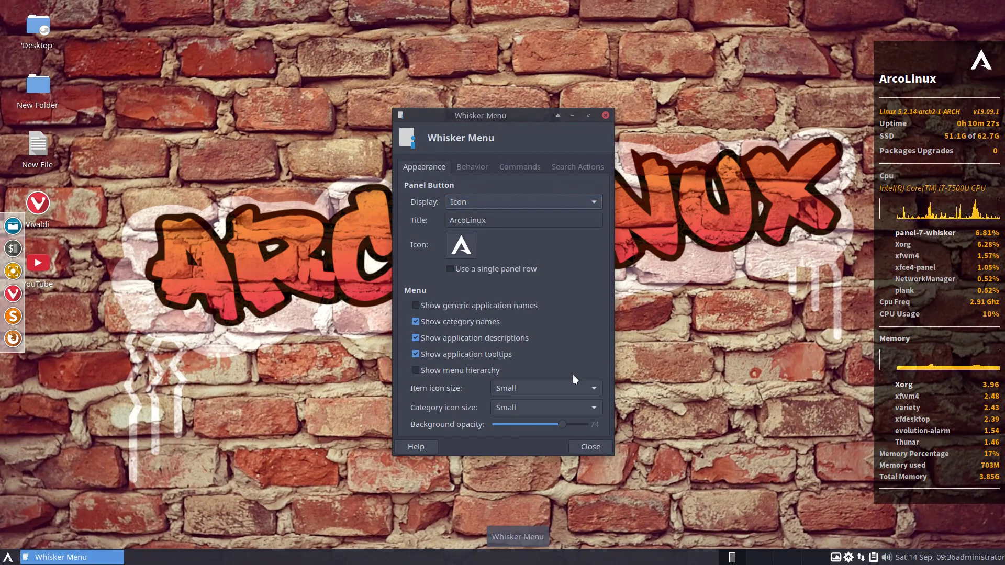
{"action": "left_click", "coordinate": [589, 448]}
Step: View the About information for the Whisker Menu plugin and close it
{"action": "right_click", "coordinate": [8, 557]}
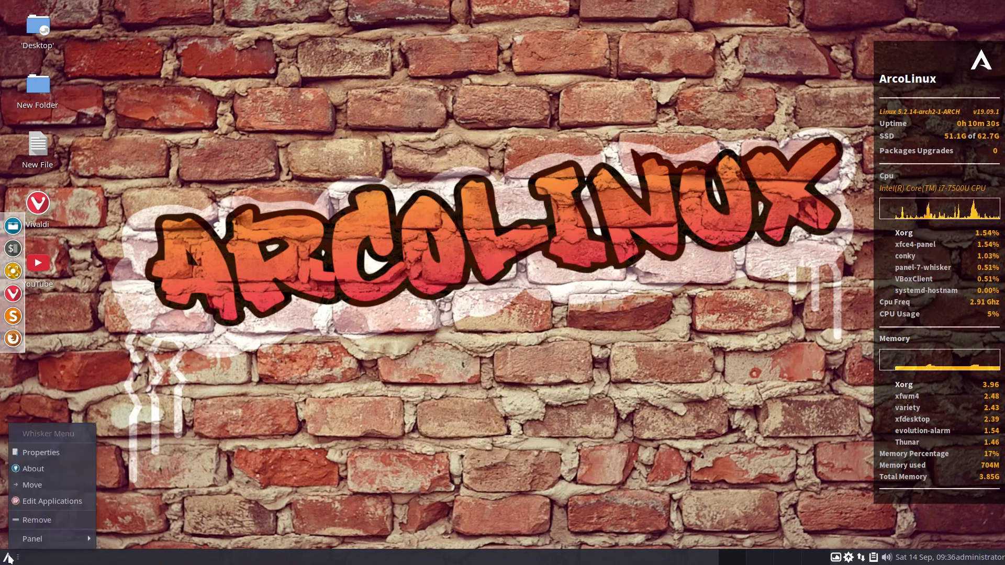
{"action": "left_click", "coordinate": [26, 463]}
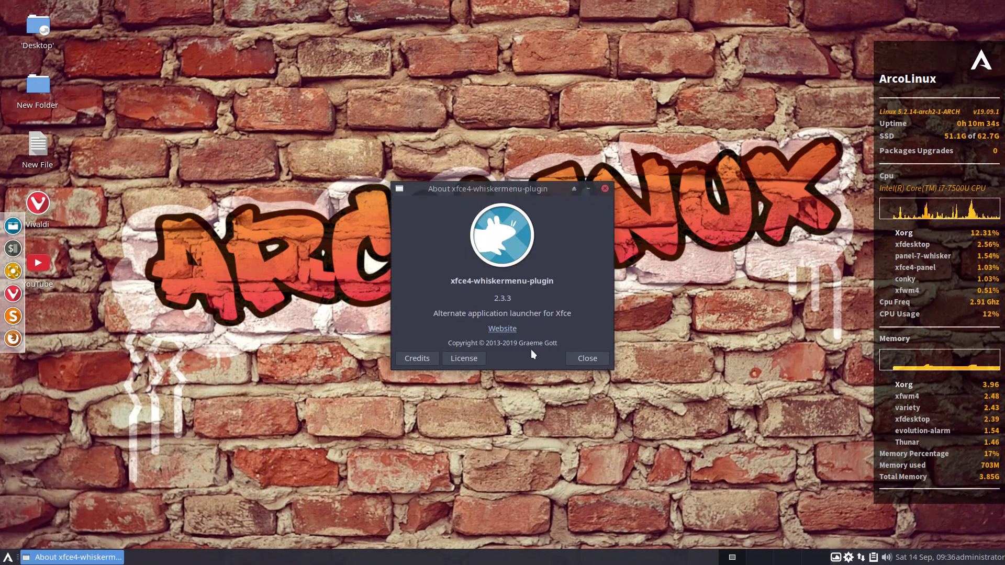
{"action": "left_click", "coordinate": [587, 359]}
Step: Open the application editor for the Whisker Menu, view it and close it
{"action": "right_click", "coordinate": [9, 557]}
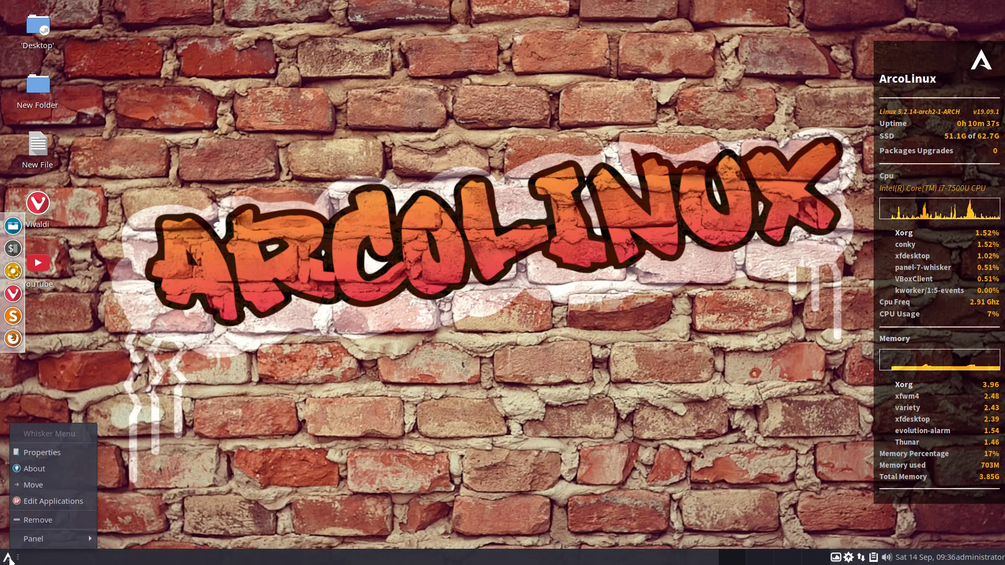
{"action": "left_click", "coordinate": [25, 501]}
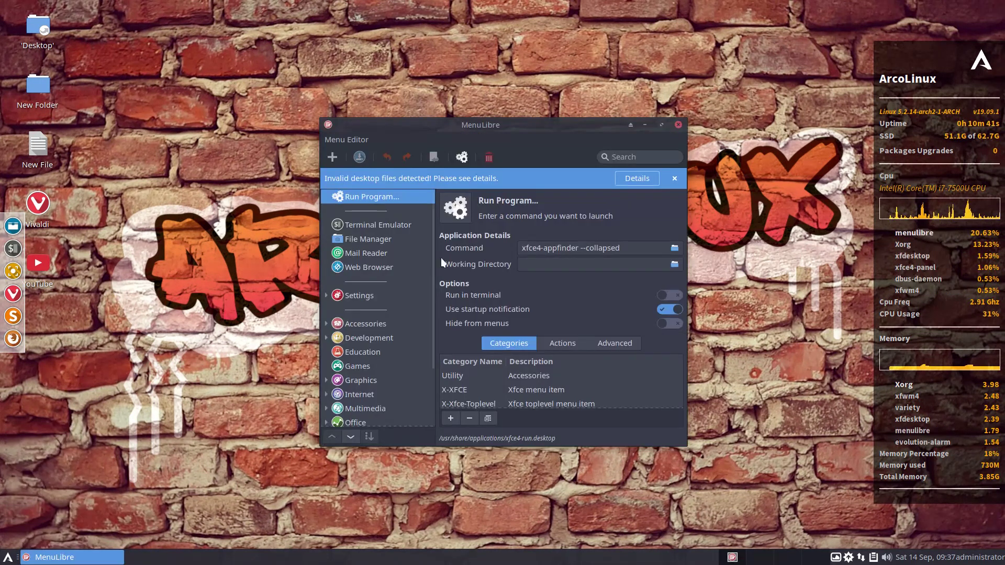
{"action": "left_click", "coordinate": [678, 124]}
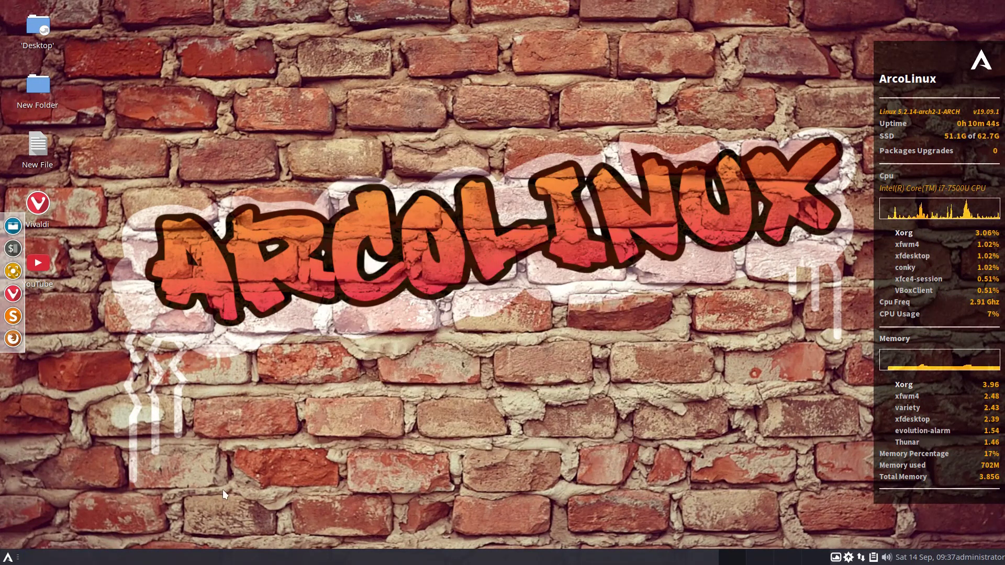
Step: Browse the application menu's Recently Used, All and Accessories categories to the end of their lists
{"action": "left_click", "coordinate": [8, 557]}
{"action": "left_click", "coordinate": [39, 295]}
{"action": "left_click", "coordinate": [55, 313]}
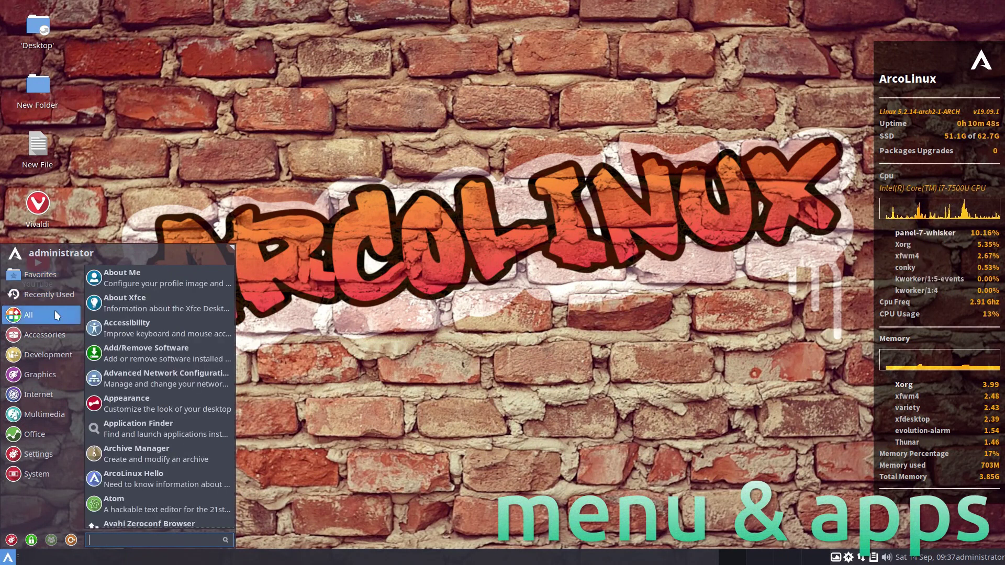
{"action": "left_click_drag", "start_coordinate": [233, 268], "coordinate": [232, 550]}
{"action": "left_click", "coordinate": [44, 339]}
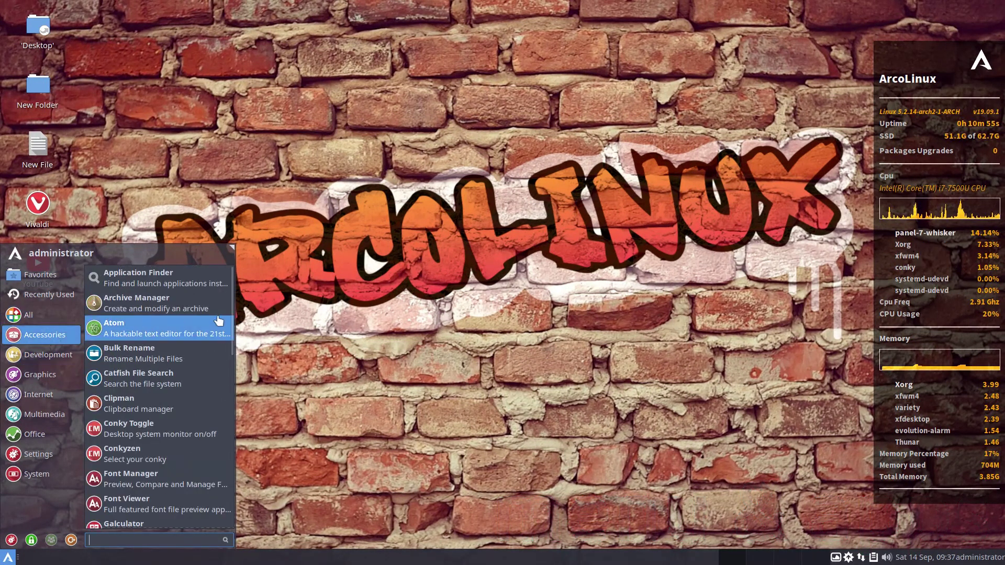
{"action": "left_click_drag", "start_coordinate": [232, 313], "coordinate": [234, 520]}
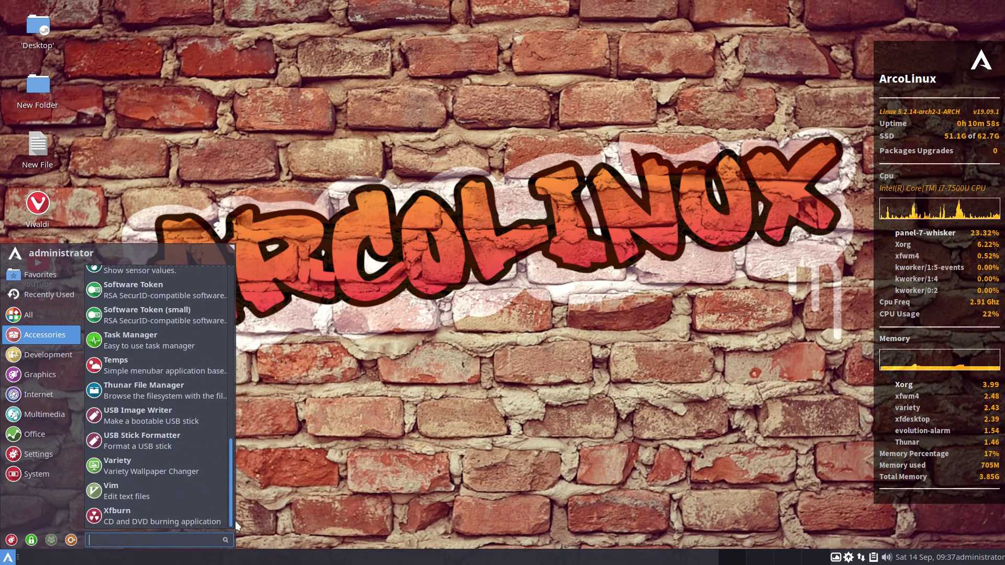
Step: Browse the Development, Graphics, Internet, Multimedia and Office categories of the application menu
{"action": "left_click", "coordinate": [53, 361]}
{"action": "left_click", "coordinate": [48, 376]}
{"action": "left_click", "coordinate": [48, 390]}
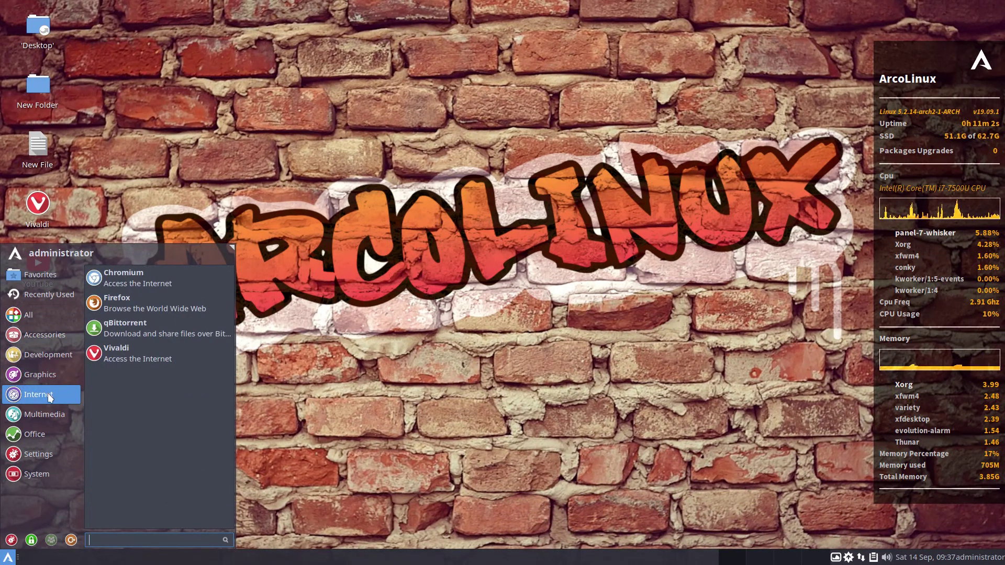
{"action": "left_click", "coordinate": [49, 407]}
{"action": "left_click", "coordinate": [51, 431]}
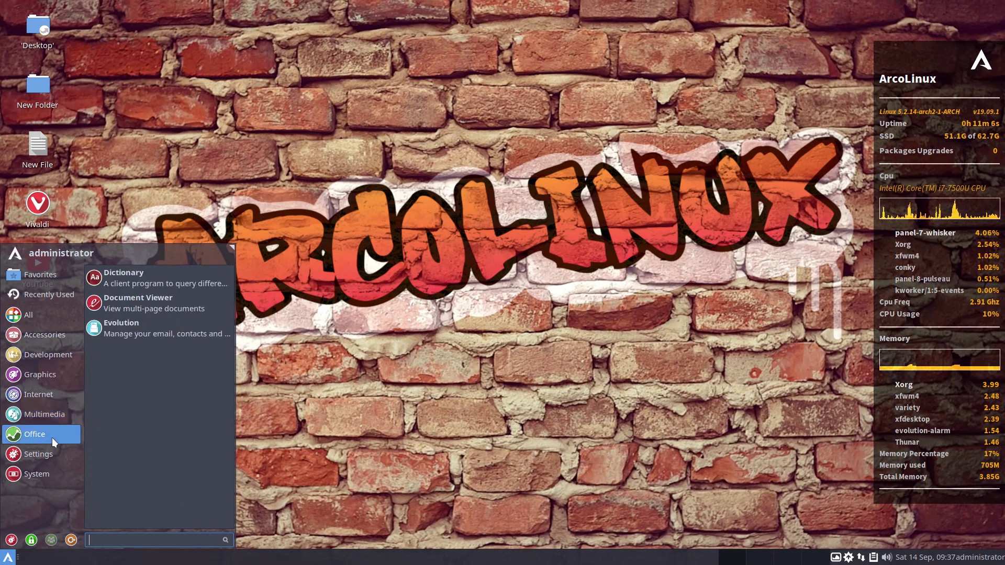
Step: Browse the Settings and System categories of the application menu to the end of their lists
{"action": "left_click", "coordinate": [52, 451]}
{"action": "left_click_drag", "start_coordinate": [231, 304], "coordinate": [232, 523]}
{"action": "left_click", "coordinate": [32, 474]}
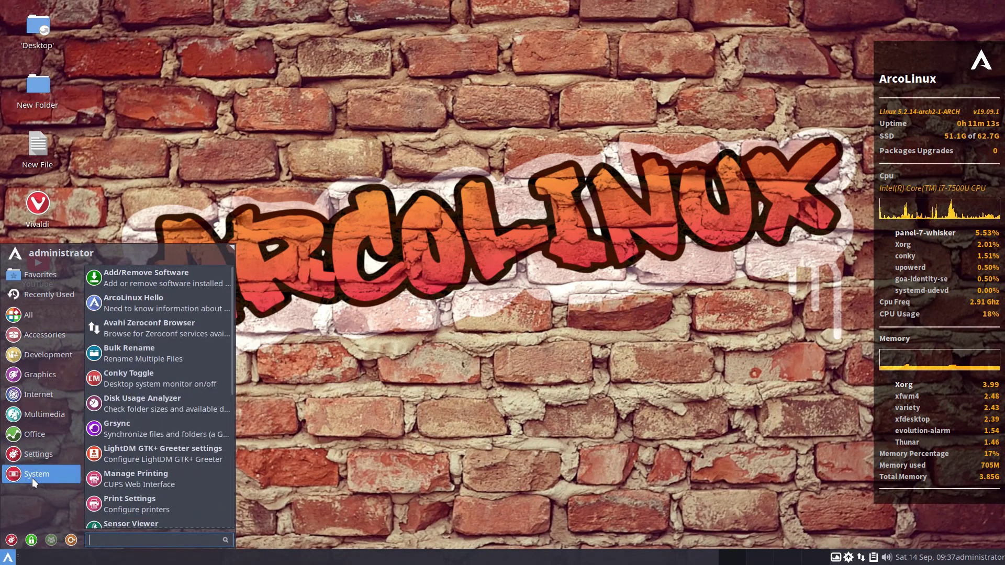
{"action": "left_click_drag", "start_coordinate": [231, 356], "coordinate": [227, 504]}
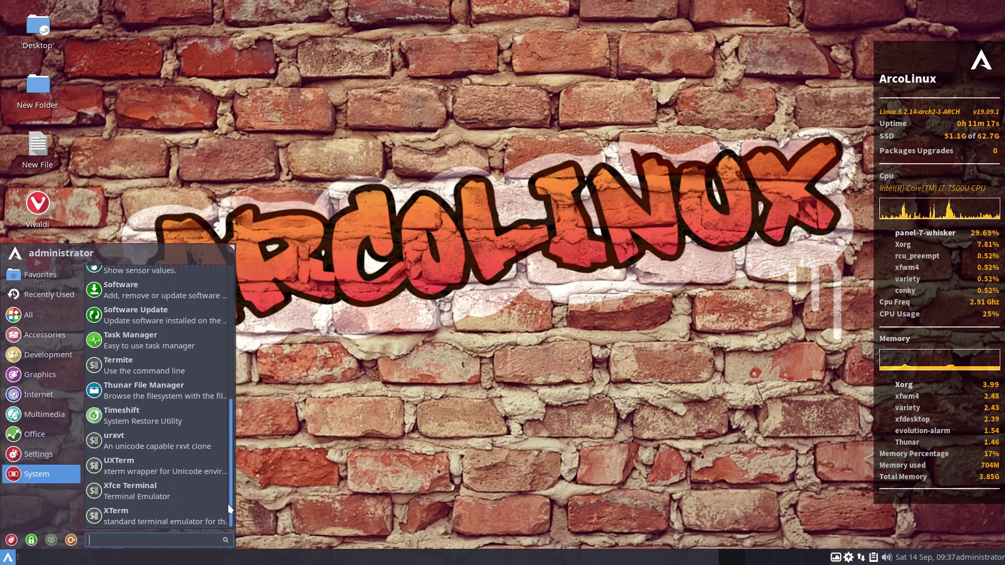
Step: Lock the screen and unlock the session with the account password
{"action": "left_click", "coordinate": [31, 540]}
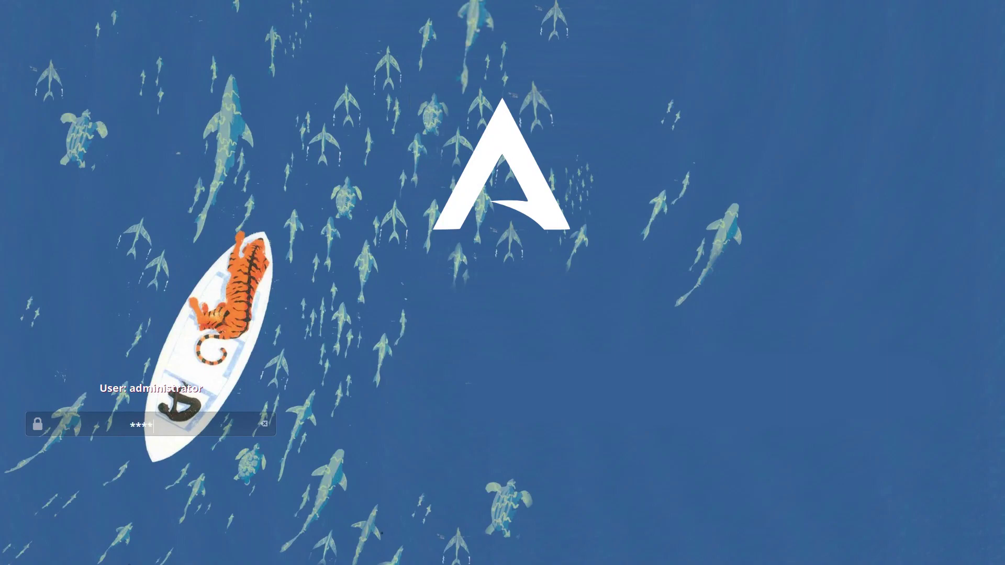
{"action": "key", "text": "Return"}
Step: Open the settings manager maximized, view the About Me settings and close them
{"action": "left_click", "coordinate": [7, 557]}
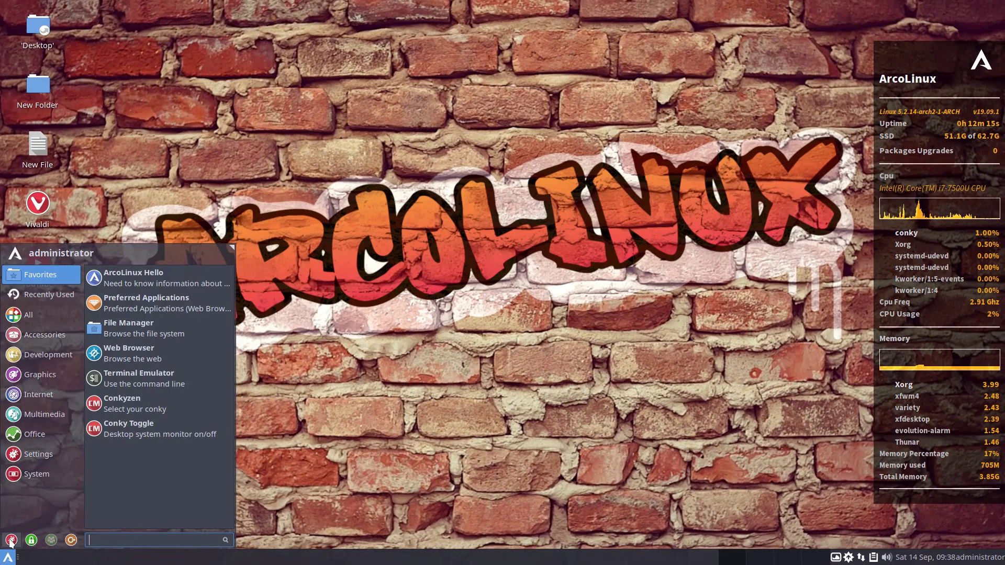
{"action": "left_click", "coordinate": [12, 540]}
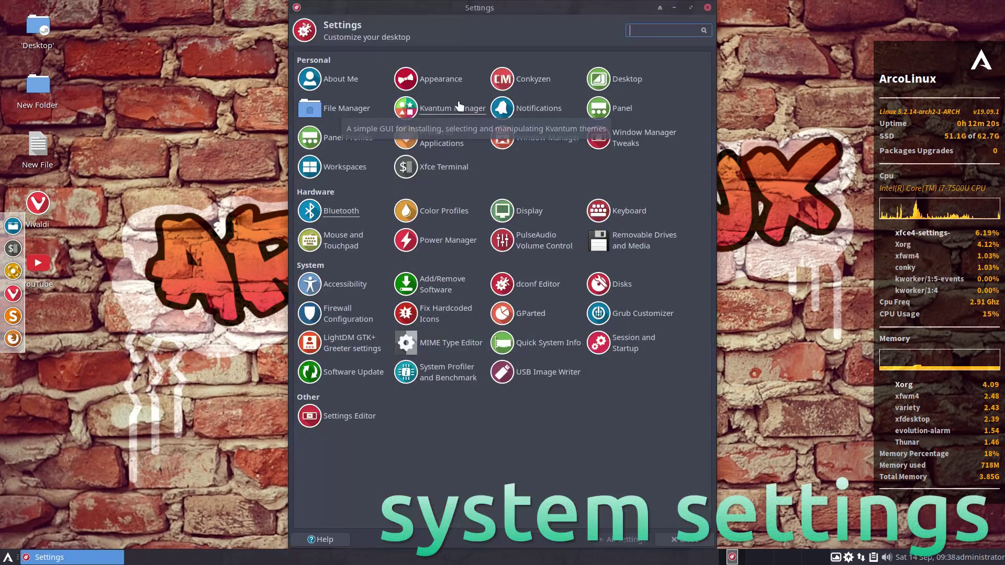
{"action": "left_click", "coordinate": [691, 7]}
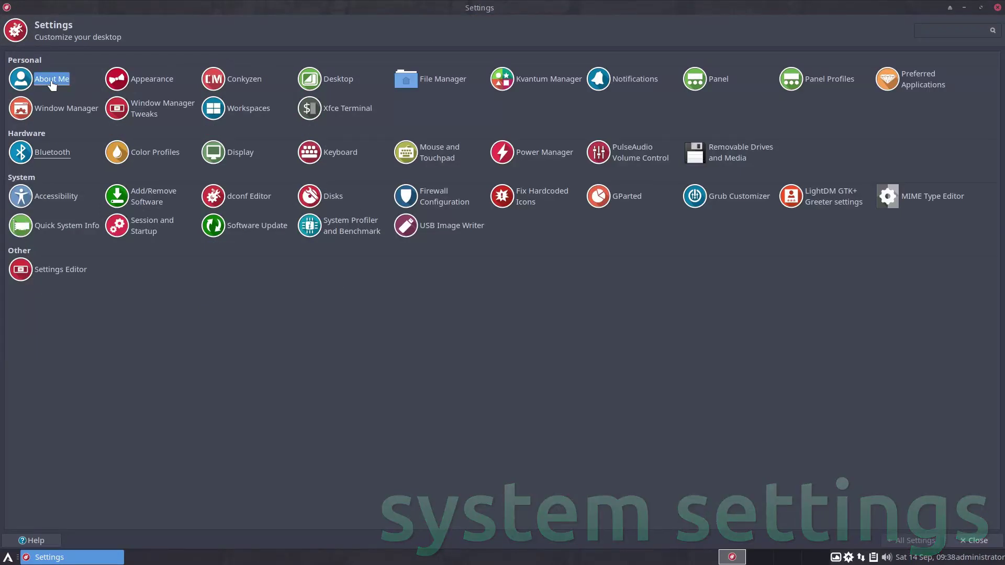
{"action": "left_click", "coordinate": [644, 218]}
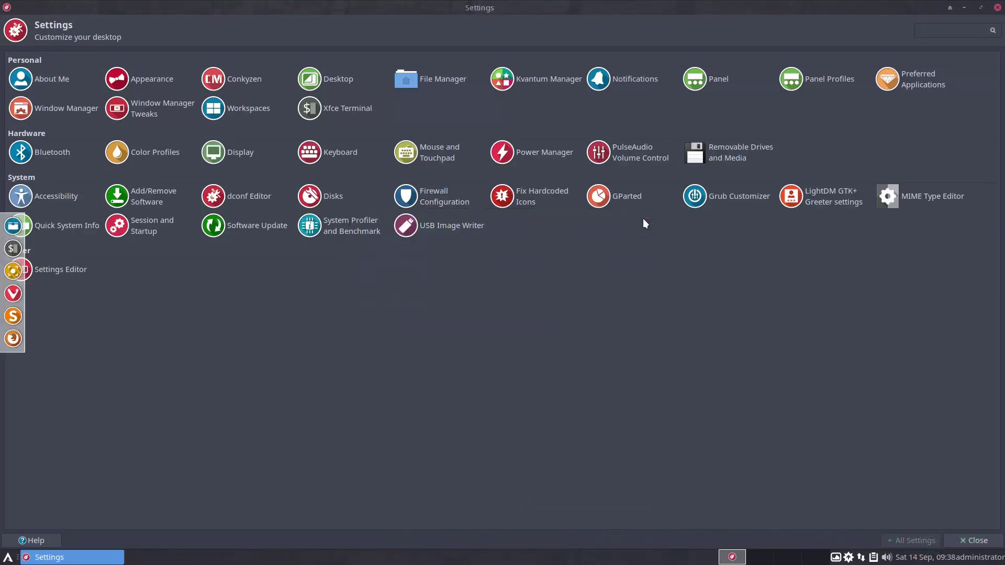
Step: In the Appearance settings, try the Arc-Evopop-Dark style and switch to Arc-Mandy-Dark
{"action": "left_click", "coordinate": [151, 82]}
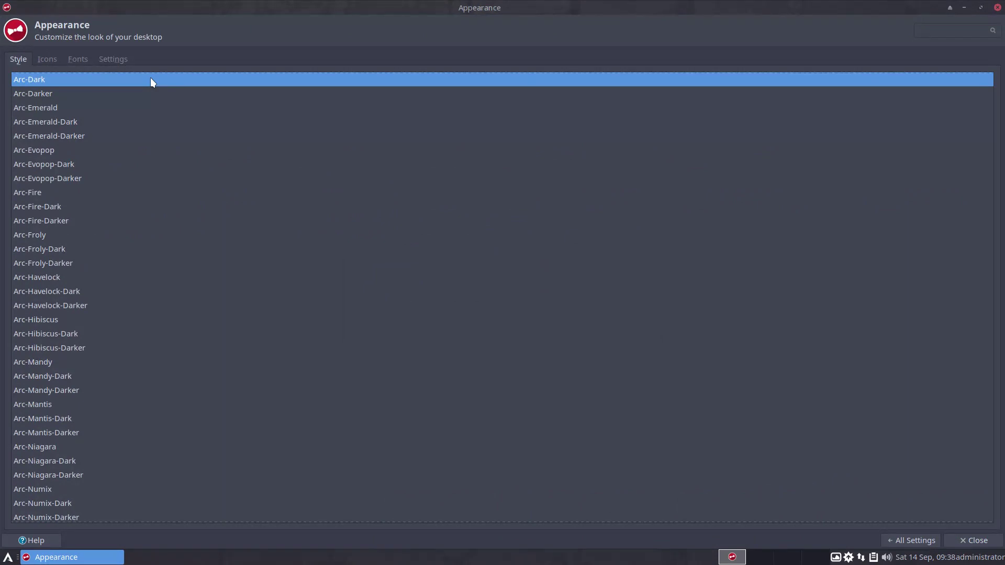
{"action": "left_click", "coordinate": [47, 165]}
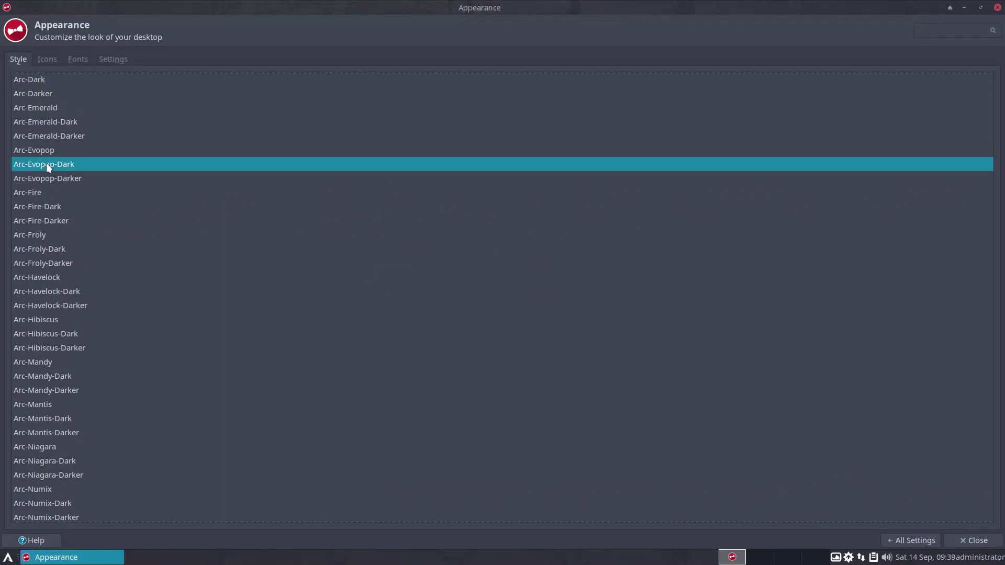
{"action": "left_click", "coordinate": [42, 375]}
Step: Look through the Icons, Fonts and Settings pages of Appearance and return to the settings overview
{"action": "left_click", "coordinate": [47, 59]}
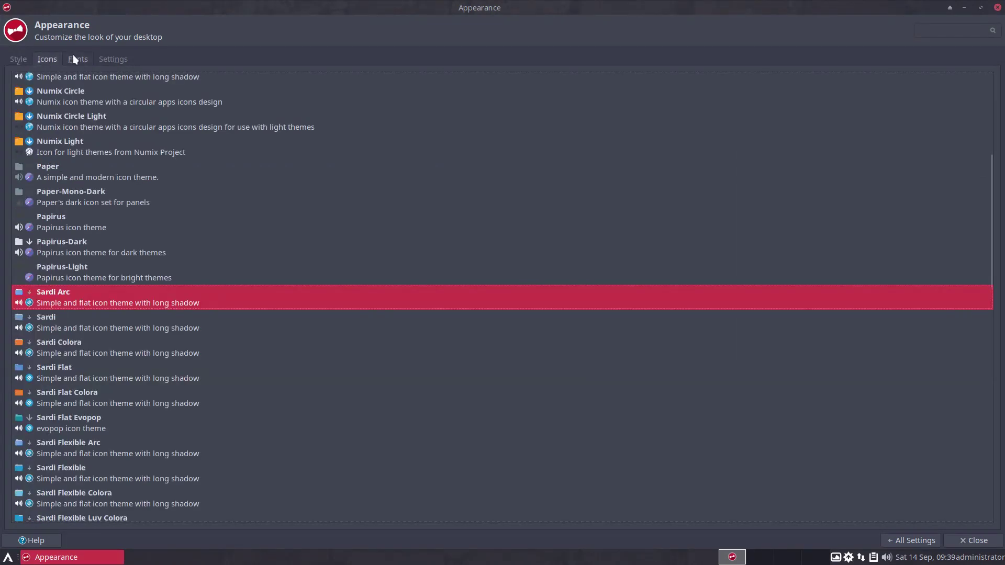
{"action": "left_click", "coordinate": [74, 55]}
{"action": "left_click", "coordinate": [115, 60]}
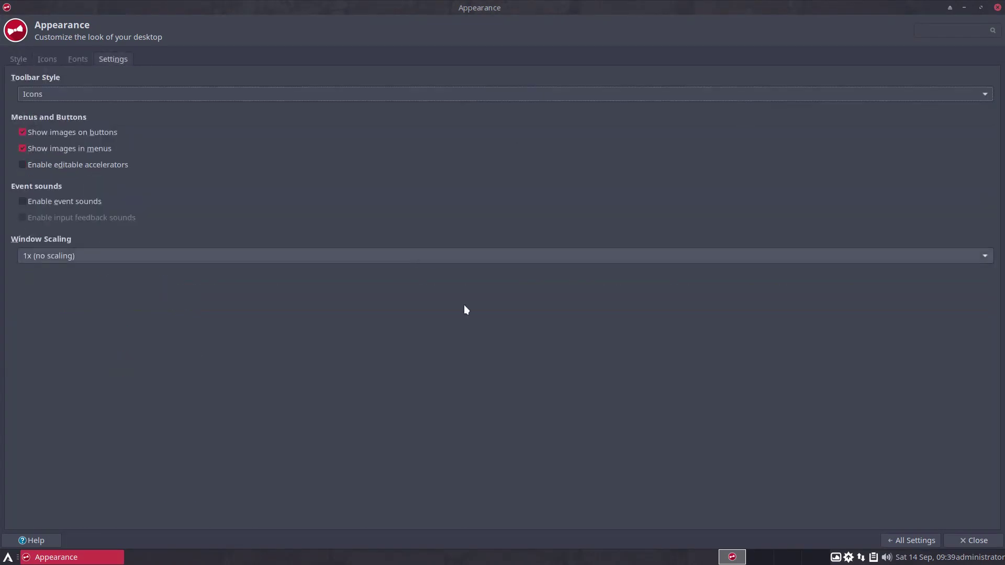
{"action": "left_click", "coordinate": [912, 539]}
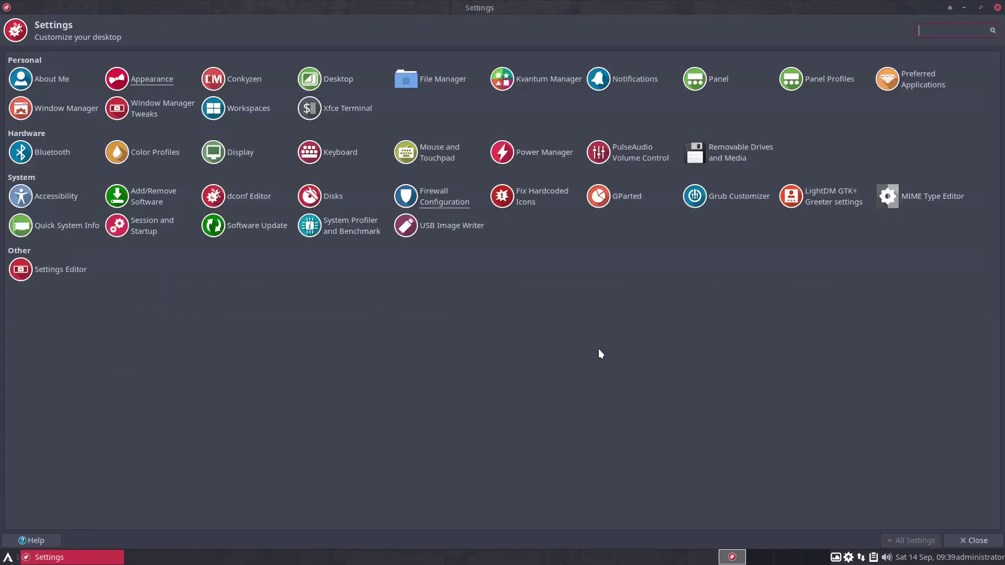
Step: Open Conkyzen, decline killing the running Conkys and confirm the conky selection with AUR-ArcoLinux.conkyrc enabled
{"action": "left_click", "coordinate": [244, 80]}
{"action": "left_click", "coordinate": [609, 141]}
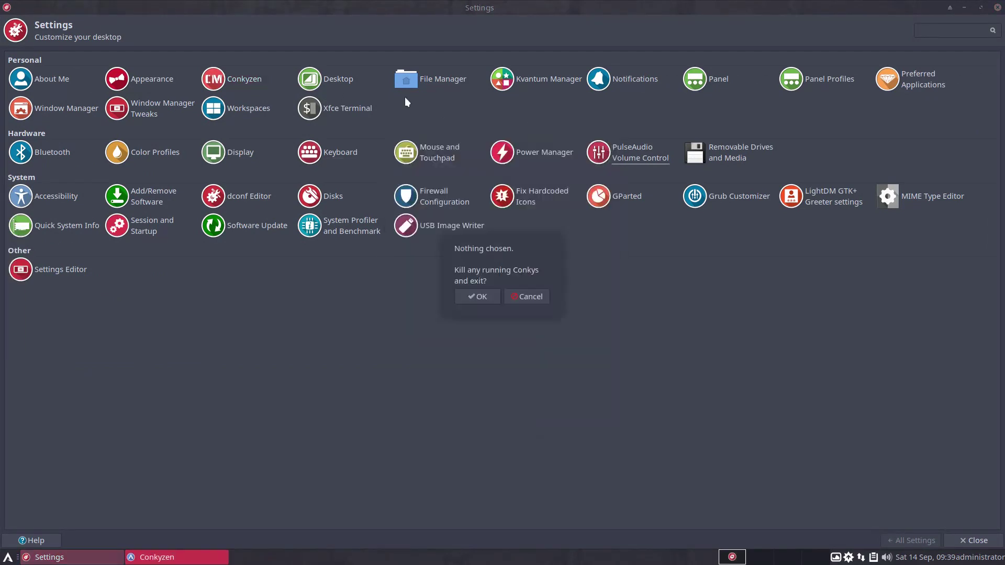
{"action": "left_click", "coordinate": [529, 297]}
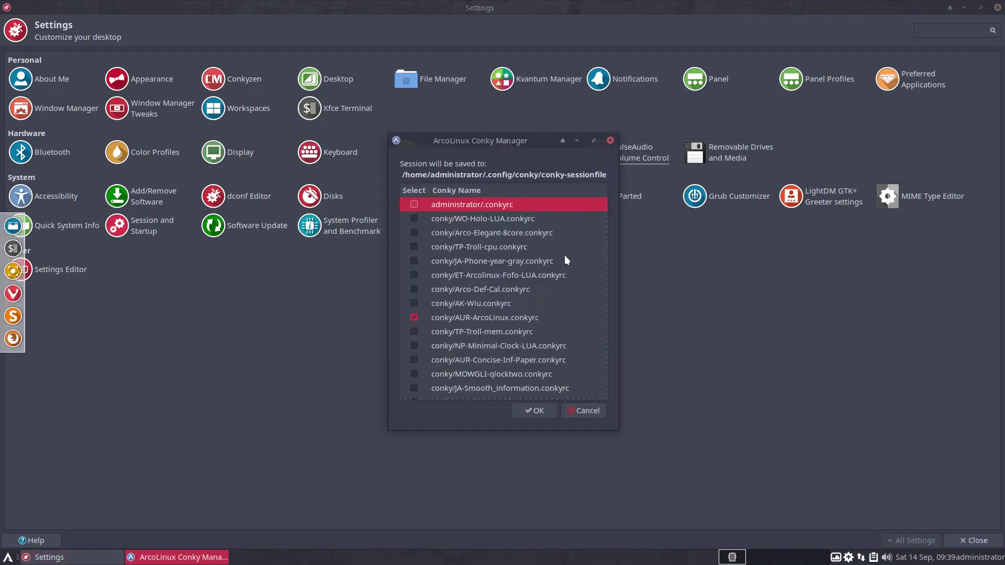
{"action": "left_click", "coordinate": [535, 409]}
Step: Look through the Menus and Icons pages of the Desktop settings and return to the settings overview
{"action": "left_click", "coordinate": [332, 80]}
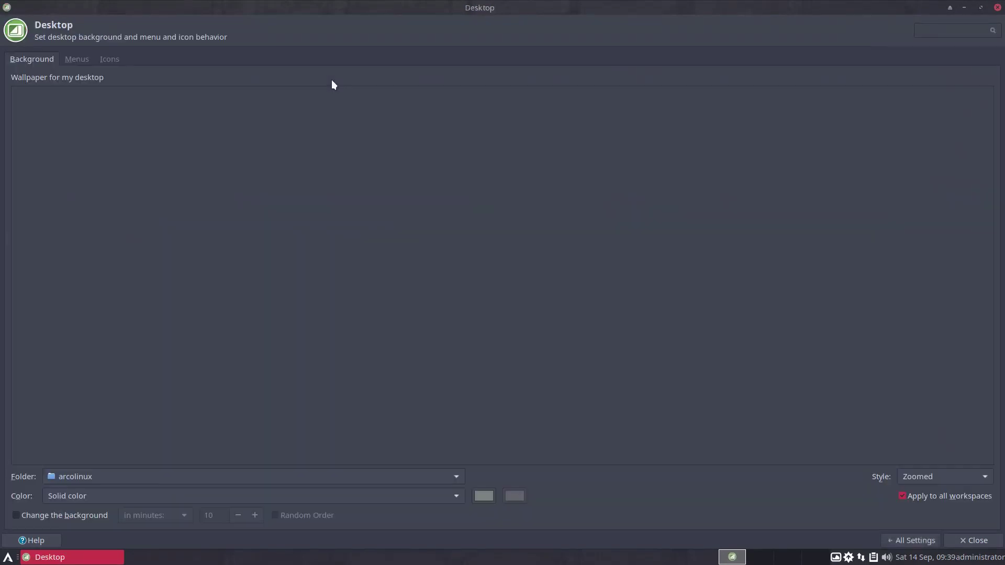
{"action": "left_click", "coordinate": [77, 58]}
{"action": "left_click", "coordinate": [110, 58]}
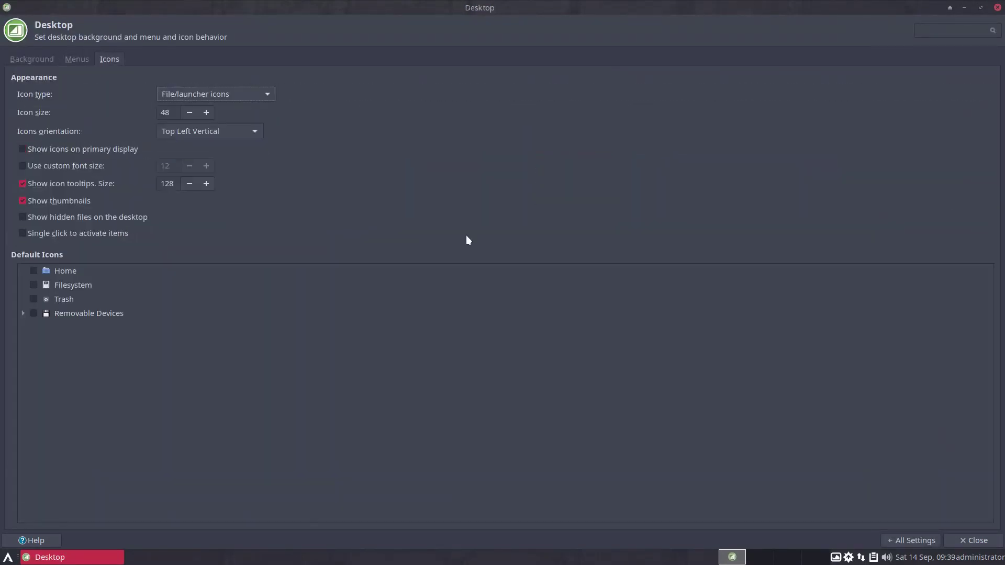
{"action": "left_click", "coordinate": [919, 542]}
Step: Open the File Manager preferences, look through their pages and close them
{"action": "left_click", "coordinate": [441, 78]}
{"action": "left_click", "coordinate": [455, 187]}
{"action": "left_click", "coordinate": [495, 188]}
{"action": "left_click", "coordinate": [539, 188]}
{"action": "left_click", "coordinate": [609, 136]}
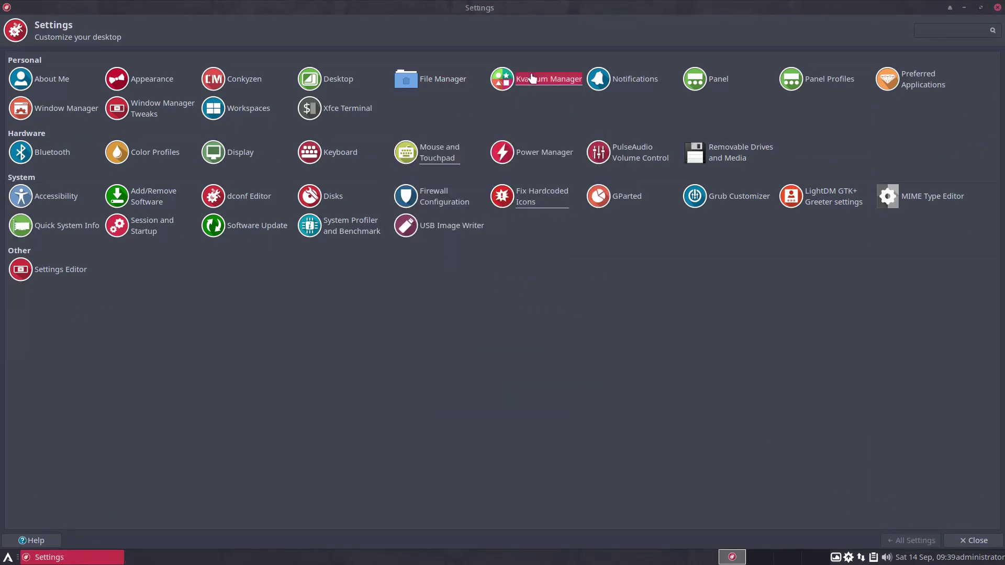
Step: View Kvantum Manager and close it, and look through the Applications and Log pages of the Notifications settings
{"action": "left_click", "coordinate": [533, 79]}
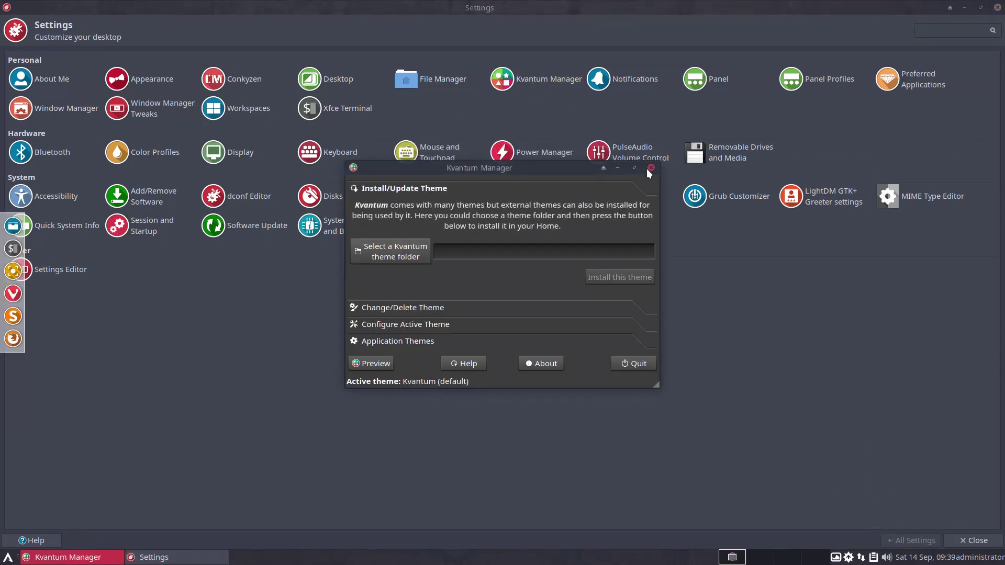
{"action": "left_click", "coordinate": [648, 168]}
{"action": "left_click", "coordinate": [632, 83]}
{"action": "left_click", "coordinate": [513, 72]}
{"action": "left_click", "coordinate": [559, 70]}
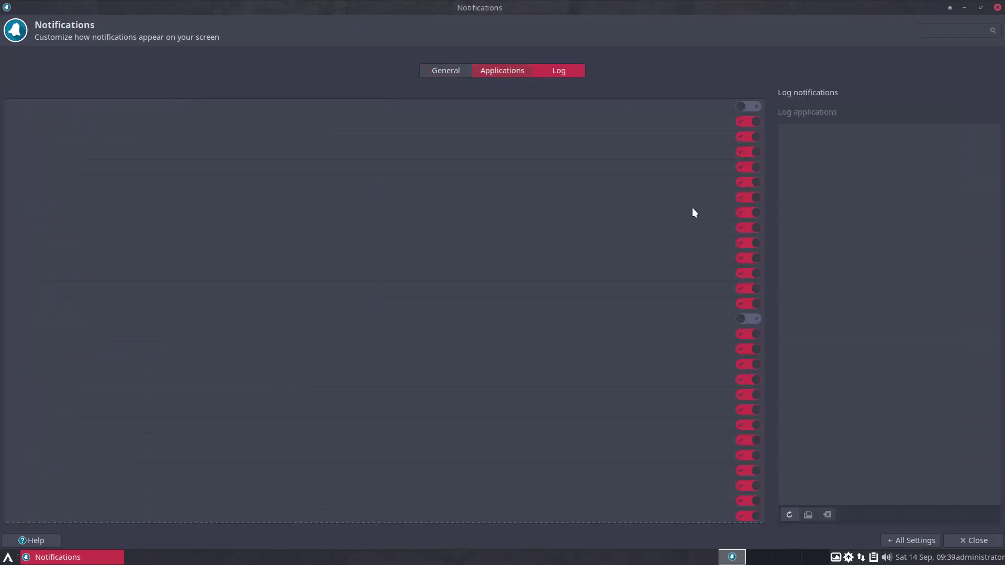
{"action": "left_click", "coordinate": [908, 540]}
Step: View the Display, Appearance and Items pages of the Panel settings and return to the settings overview
{"action": "left_click", "coordinate": [719, 80]}
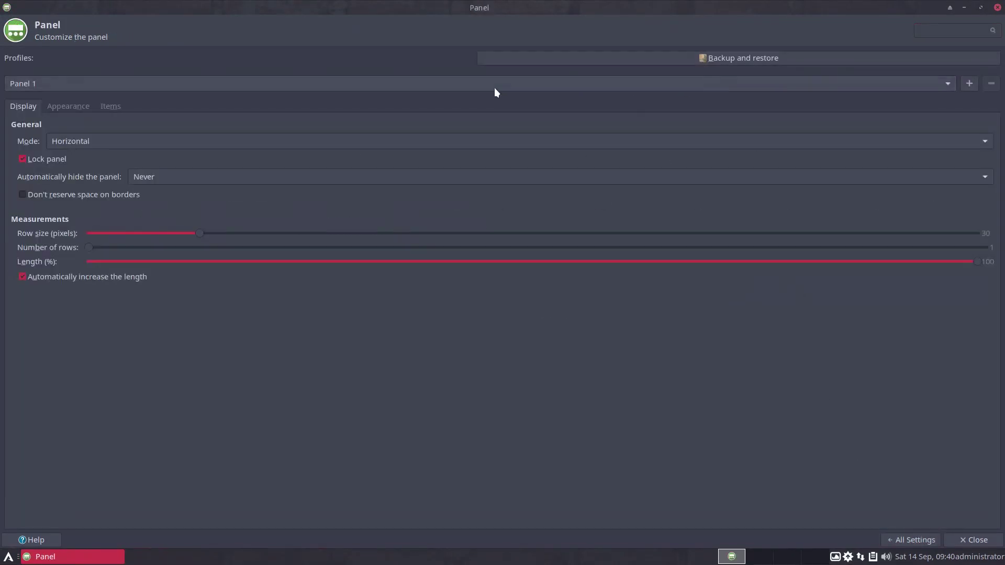
{"action": "left_click", "coordinate": [68, 106]}
{"action": "left_click", "coordinate": [110, 107]}
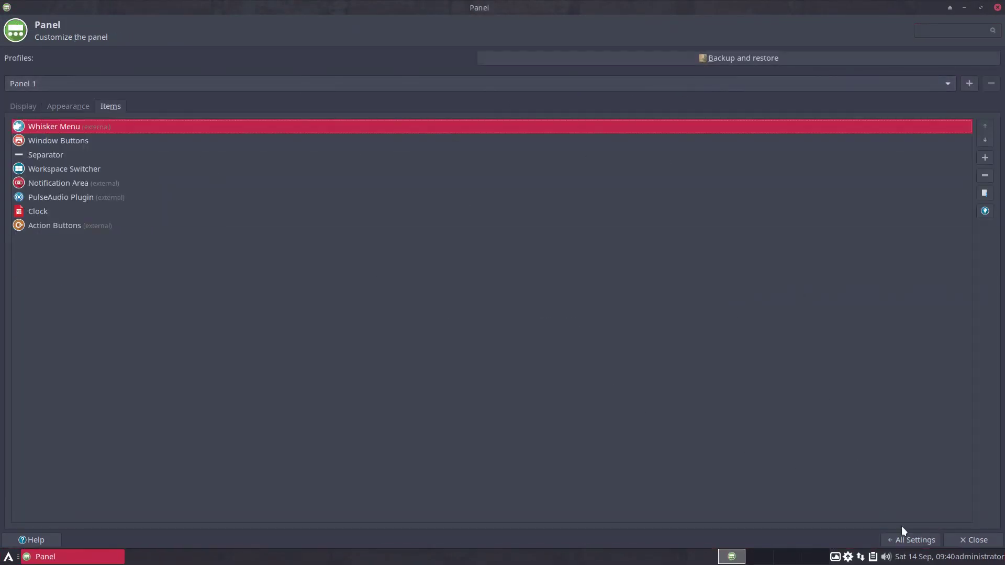
{"action": "left_click", "coordinate": [910, 539]}
Step: Open and close Panel Profiles, and view the Internet and Utilities pages of Preferred Applications
{"action": "left_click", "coordinate": [817, 82]}
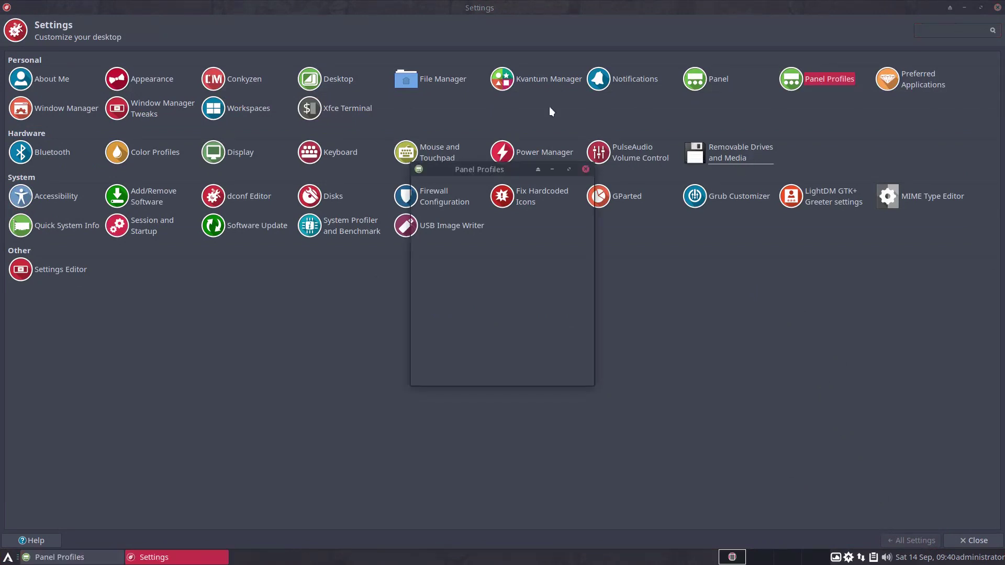
{"action": "left_click", "coordinate": [583, 168]}
{"action": "left_click", "coordinate": [923, 79]}
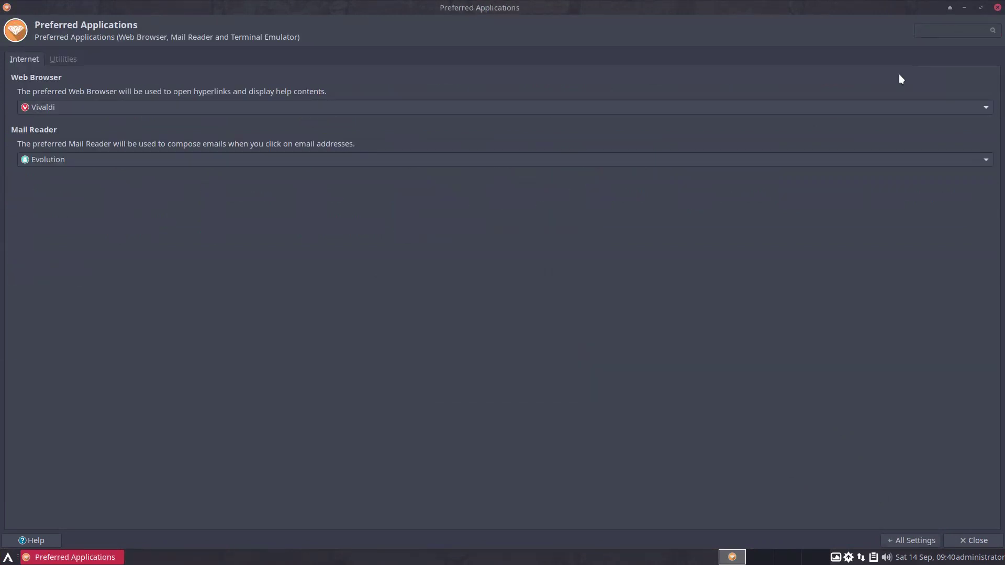
{"action": "left_click", "coordinate": [63, 58]}
{"action": "left_click", "coordinate": [908, 542]}
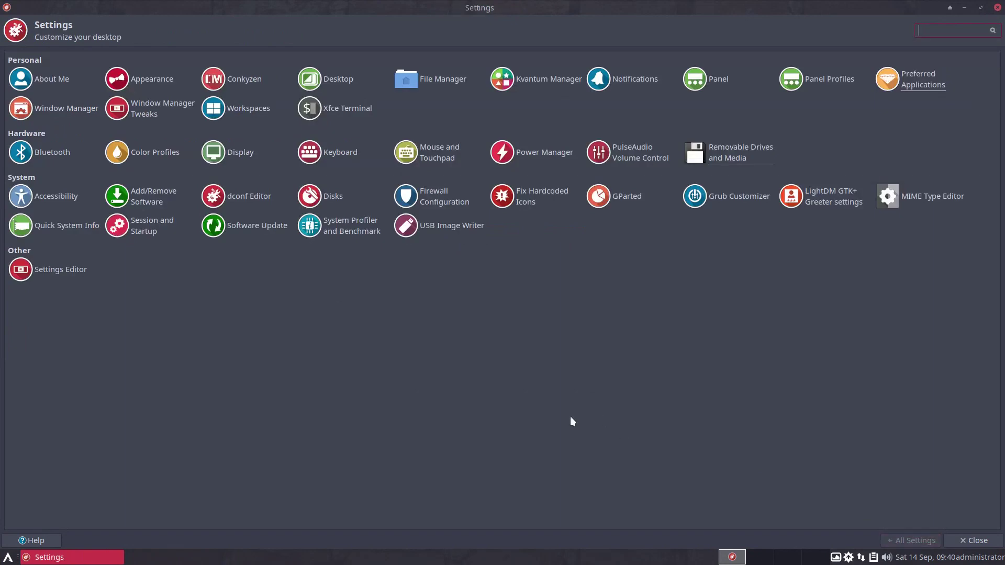
Step: Look through the Style, Focus and Advanced pages of the Window Manager settings and return to the overview
{"action": "left_click", "coordinate": [63, 109]}
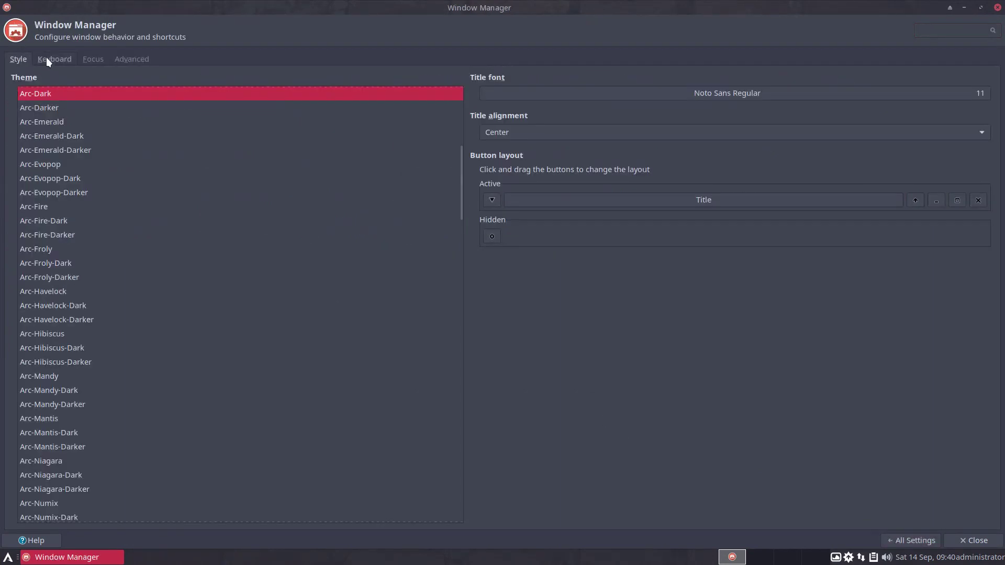
{"action": "left_click", "coordinate": [93, 59]}
{"action": "left_click", "coordinate": [129, 58]}
{"action": "left_click", "coordinate": [910, 540]}
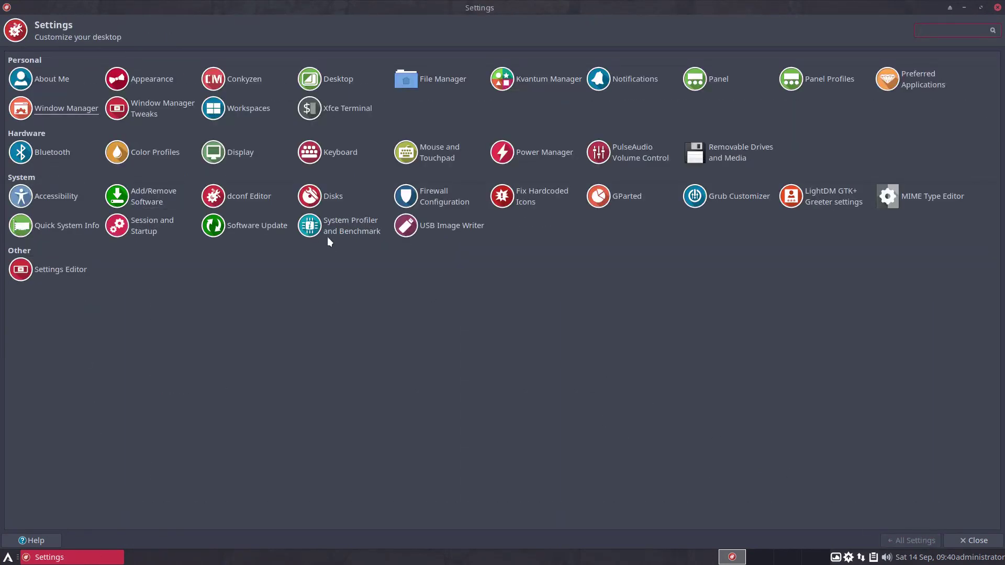
Step: Look through the Window Manager Tweaks pages from Focus to Compositor and return to the settings overview
{"action": "left_click", "coordinate": [125, 108]}
{"action": "left_click", "coordinate": [56, 59]}
{"action": "left_click", "coordinate": [99, 58]}
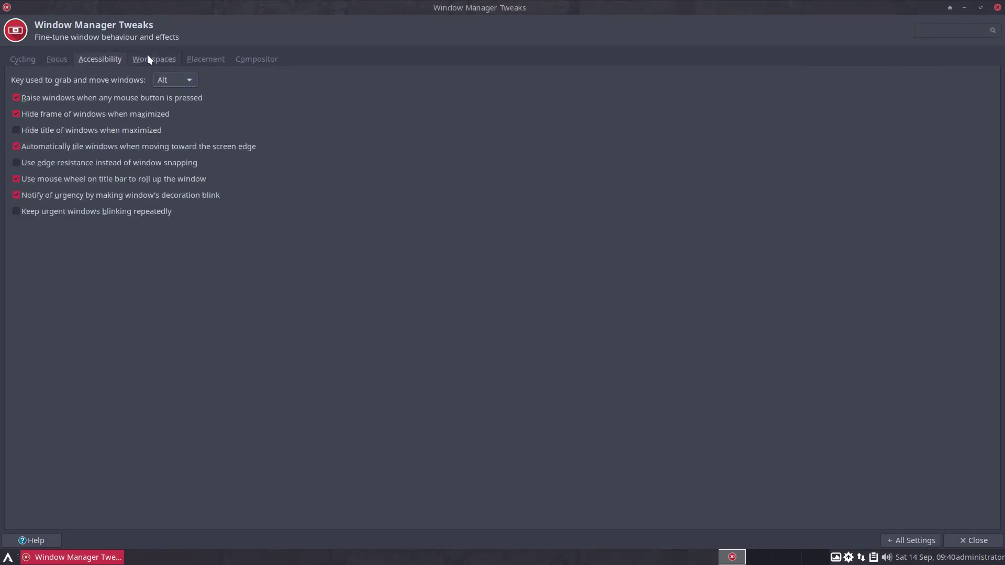
{"action": "left_click", "coordinate": [149, 59]}
{"action": "left_click", "coordinate": [206, 59]}
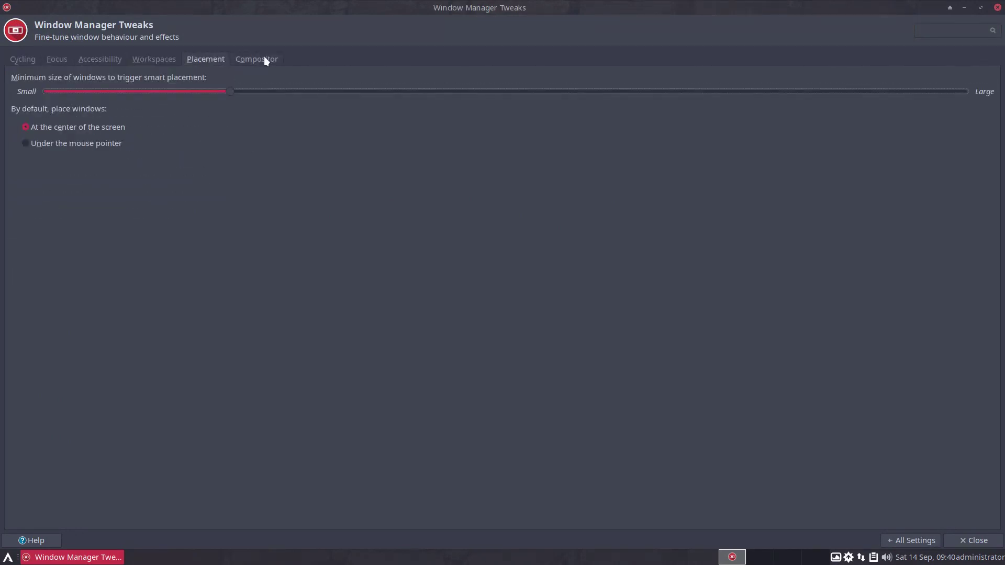
{"action": "left_click", "coordinate": [259, 59]}
{"action": "left_click", "coordinate": [904, 541]}
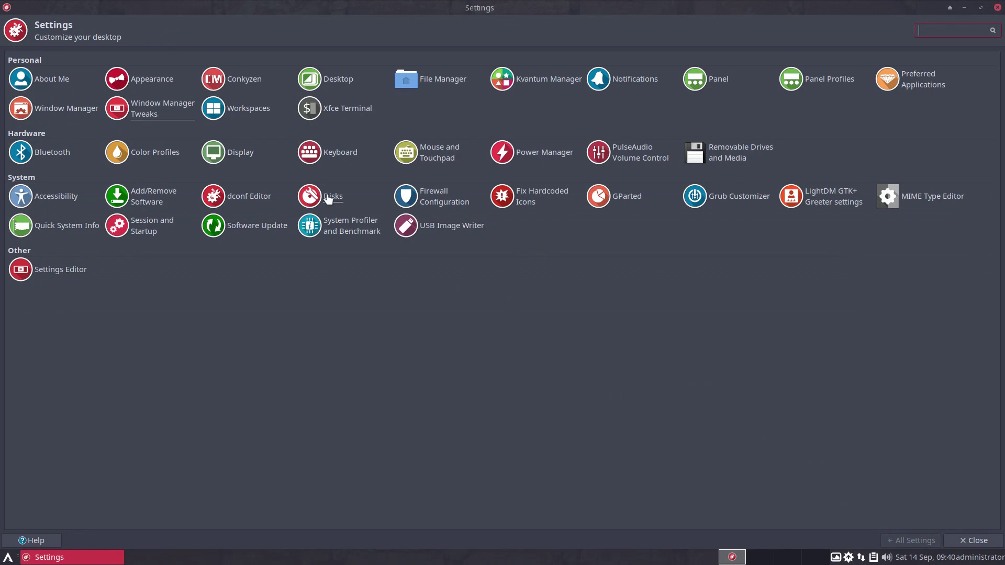
Step: View the Margins page of the Workspaces settings and return to the settings overview
{"action": "left_click", "coordinate": [249, 109]}
{"action": "left_click", "coordinate": [62, 60]}
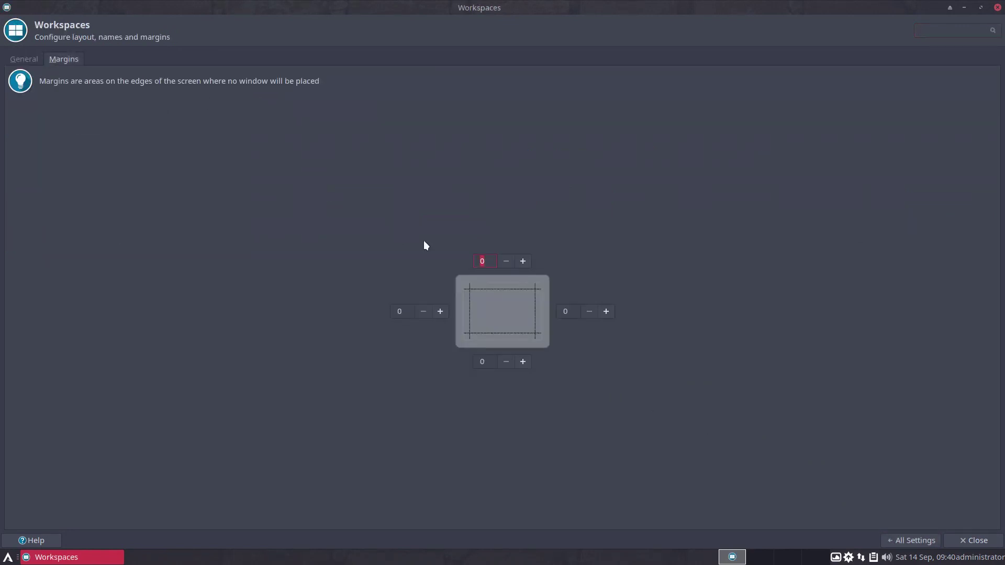
{"action": "left_click", "coordinate": [907, 542]}
Step: Open the Xfce Terminal preferences, look through their pages and close them
{"action": "left_click", "coordinate": [347, 108]}
{"action": "left_click", "coordinate": [408, 130]}
{"action": "left_click", "coordinate": [464, 130]}
{"action": "left_click", "coordinate": [505, 130]}
{"action": "left_click", "coordinate": [551, 130]}
{"action": "left_click", "coordinate": [602, 130]}
{"action": "left_click", "coordinate": [658, 111]}
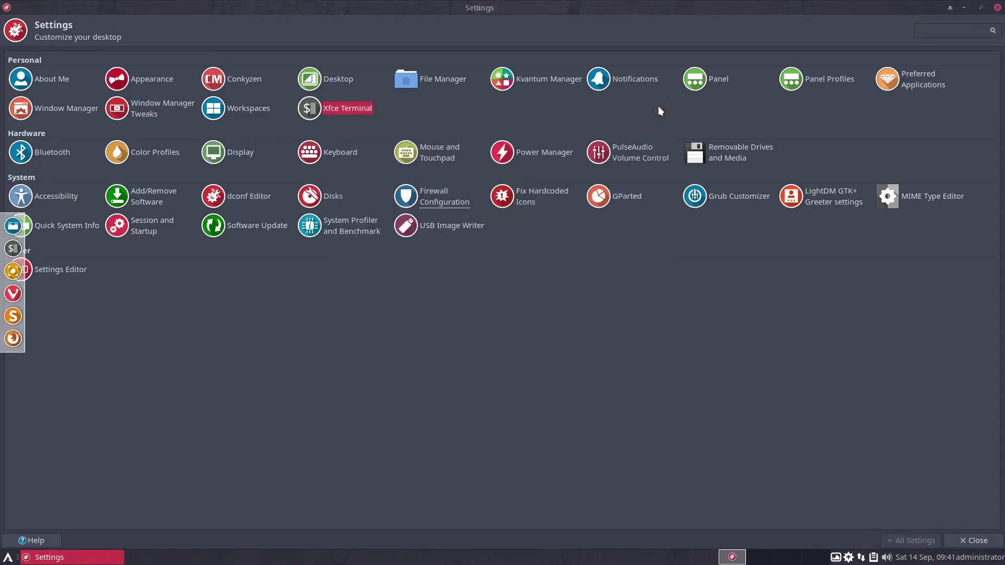
Step: View the Color Profiles and Display settings, returning to the settings overview after each
{"action": "left_click", "coordinate": [168, 152]}
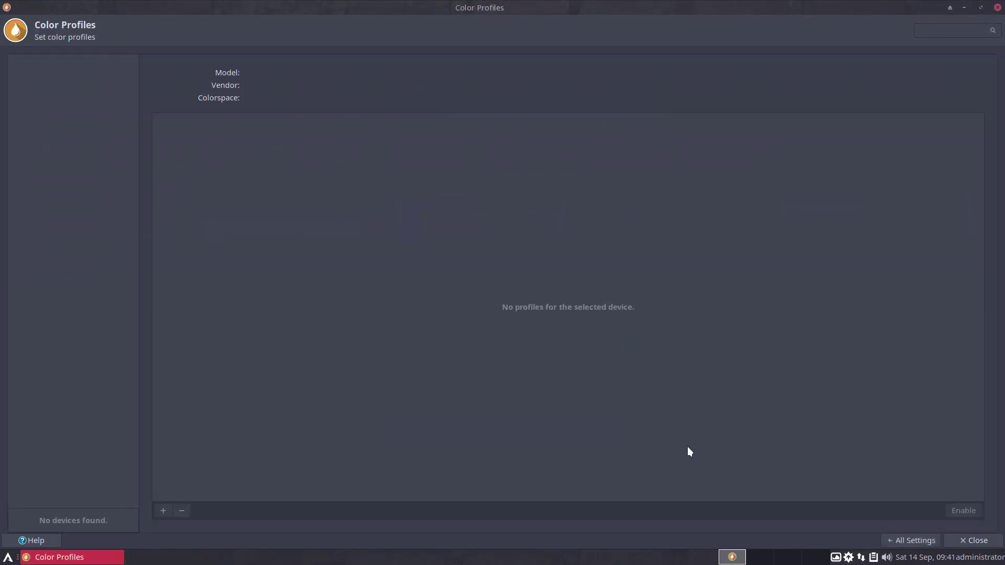
{"action": "left_click", "coordinate": [908, 542]}
{"action": "left_click", "coordinate": [212, 152]}
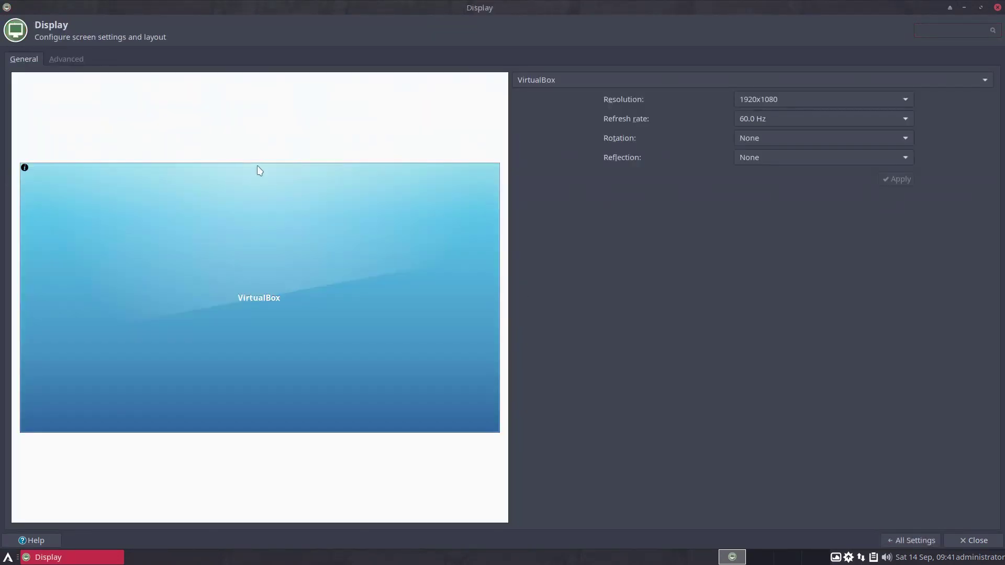
{"action": "left_click", "coordinate": [911, 540]}
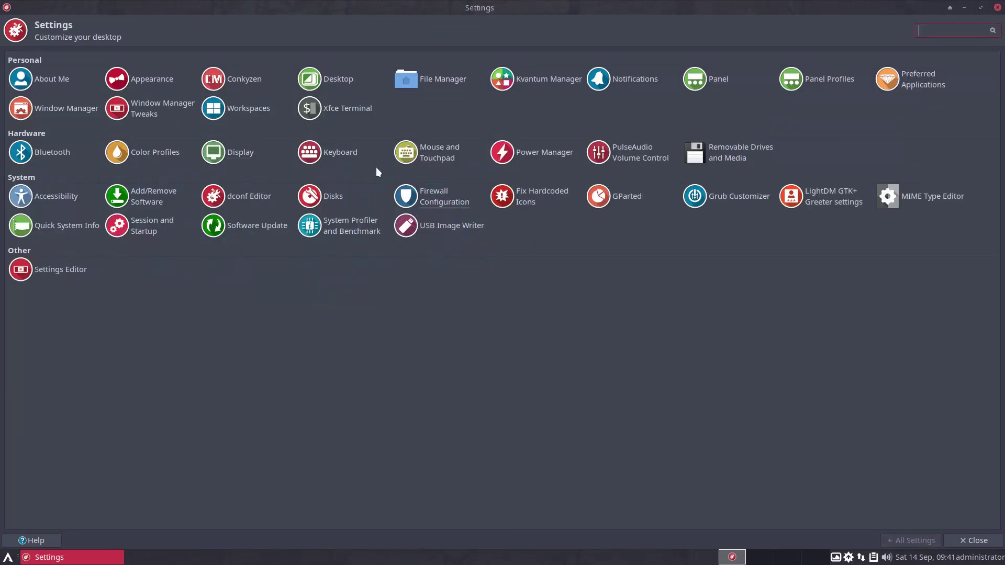
Step: View the Application Shortcuts and Layout pages of the Keyboard settings and return to the overview
{"action": "left_click", "coordinate": [341, 152]}
{"action": "left_click", "coordinate": [92, 59]}
{"action": "left_click", "coordinate": [152, 59]}
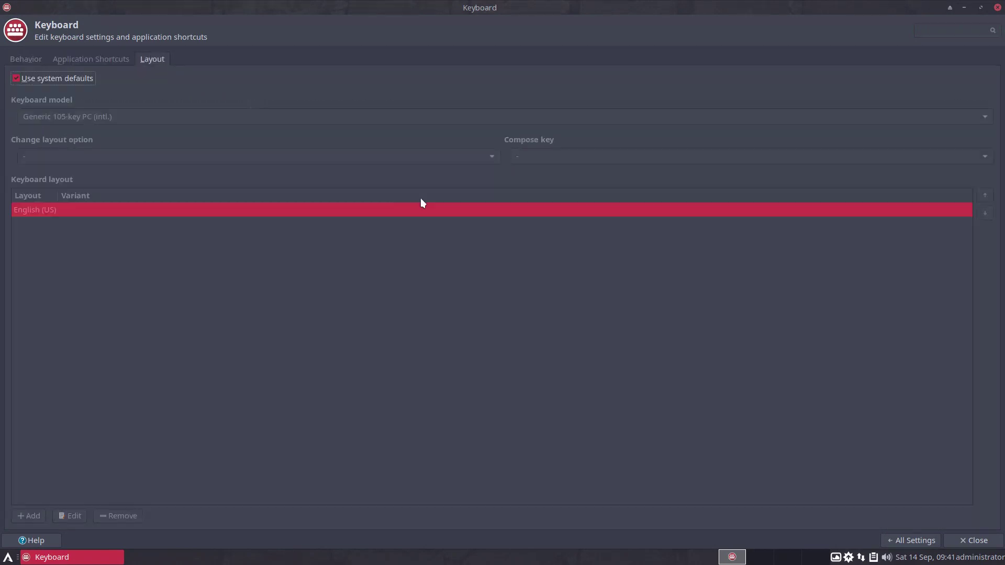
{"action": "left_click", "coordinate": [901, 540]}
Step: View the Behavior and Theme pages of the Mouse and Touchpad settings and return to the overview
{"action": "left_click", "coordinate": [408, 154]}
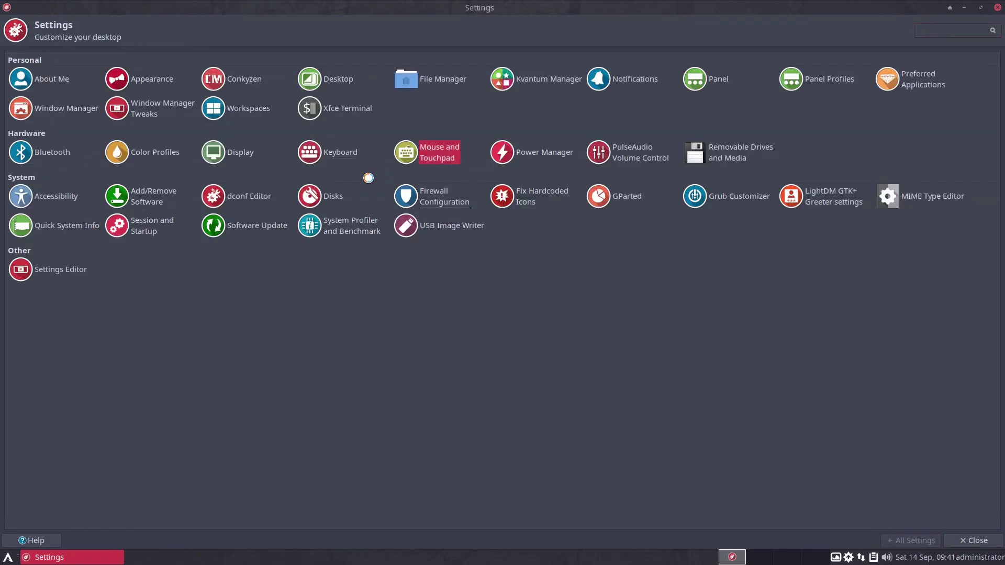
{"action": "left_click", "coordinate": [64, 58]}
{"action": "left_click", "coordinate": [103, 58]}
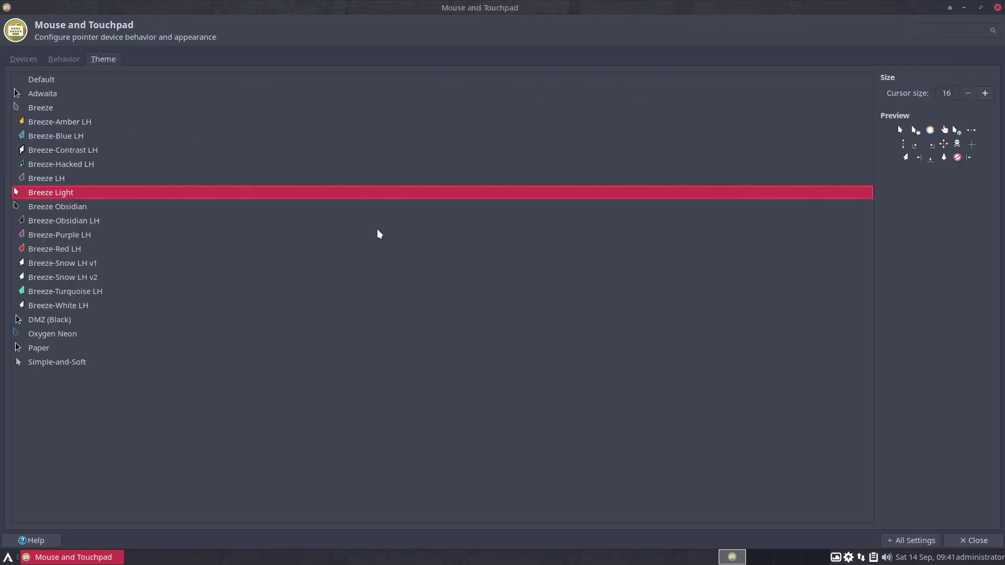
{"action": "key", "text": "alt+a"}
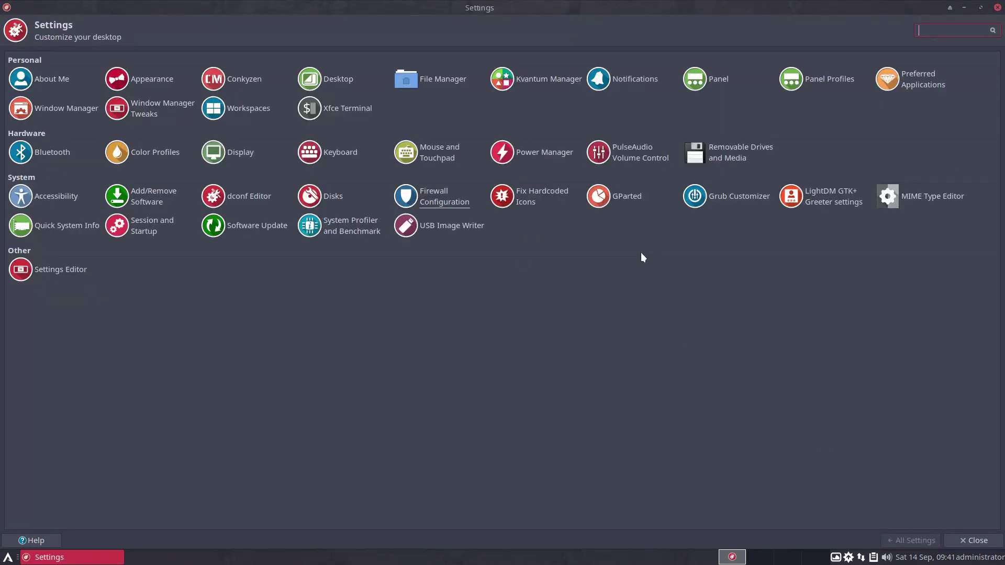
Step: Look through the General, System, Display and Devices pages of Power Manager and return to the overview
{"action": "left_click", "coordinate": [516, 147]}
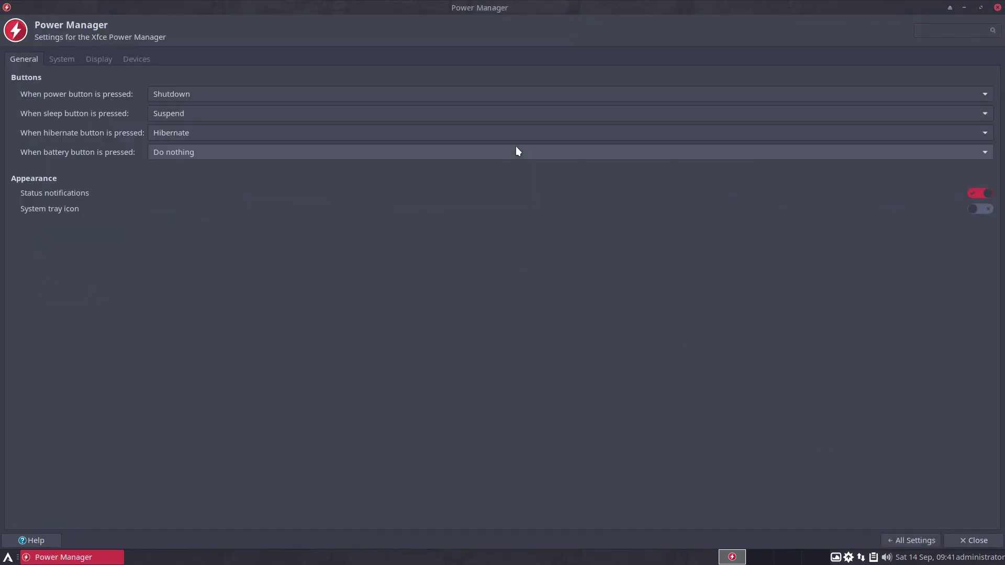
{"action": "left_click", "coordinate": [65, 60]}
{"action": "left_click", "coordinate": [98, 59]}
{"action": "left_click", "coordinate": [137, 58]}
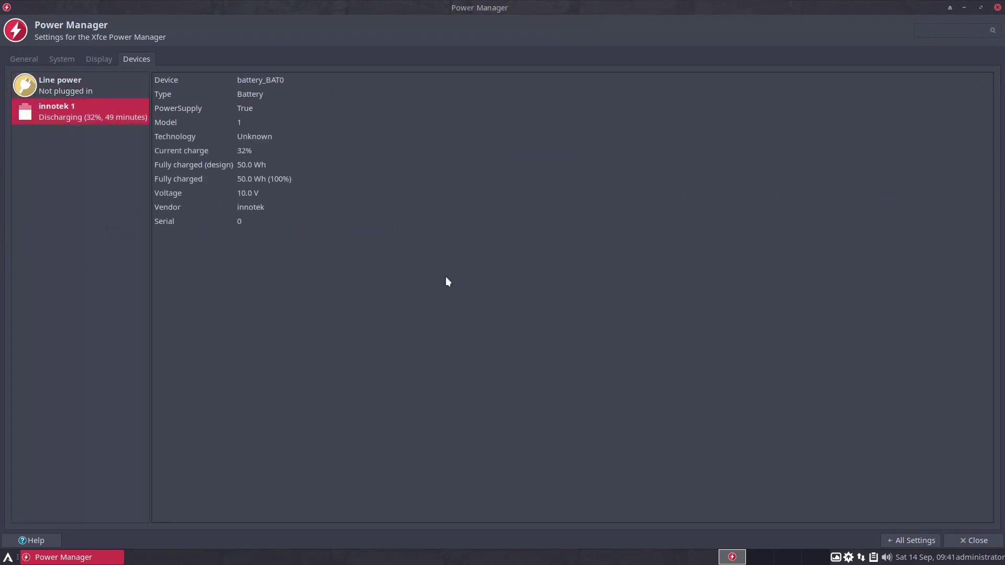
{"action": "left_click", "coordinate": [902, 535]}
Step: Open PulseAudio Volume Control maximized, view its Playback, Recording and Configuration pages and close it
{"action": "left_click", "coordinate": [623, 157]}
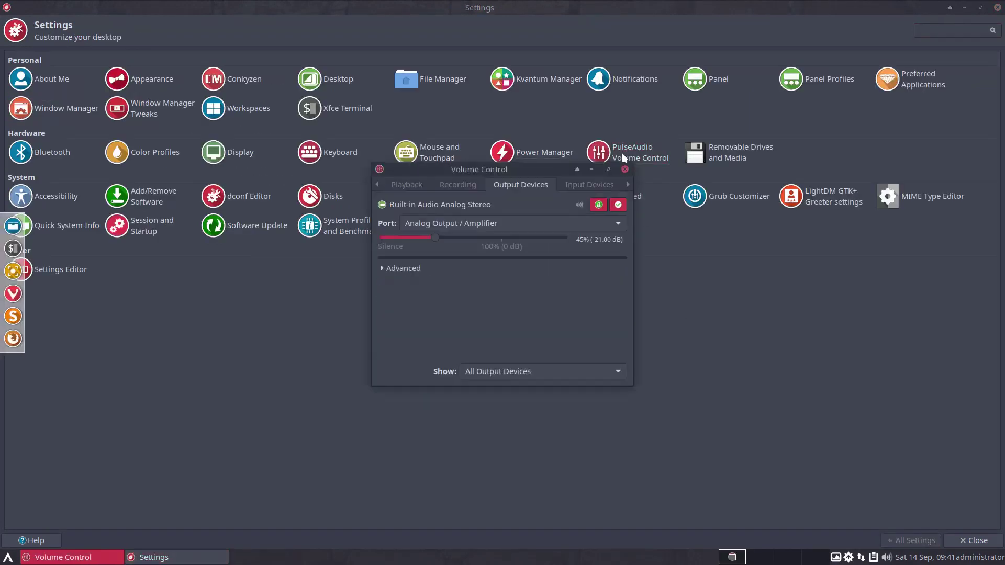
{"action": "double_click", "coordinate": [503, 171]}
{"action": "left_click", "coordinate": [21, 22]}
{"action": "left_click", "coordinate": [67, 22]}
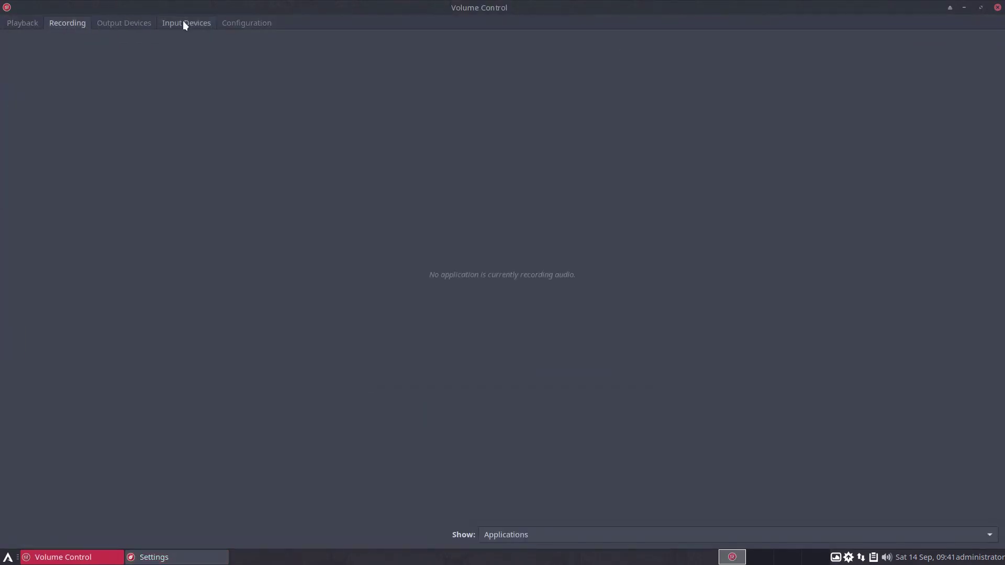
{"action": "left_click", "coordinate": [258, 22]}
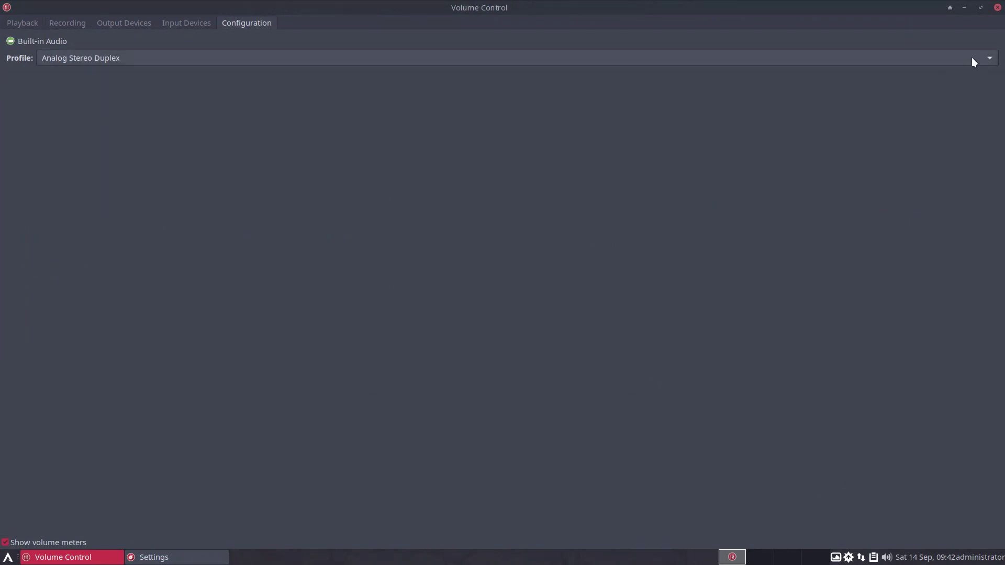
{"action": "left_click", "coordinate": [997, 7]}
Step: Look through the Removable Drives and Media pages from Multimedia to Input Devices and return to the overview
{"action": "left_click", "coordinate": [696, 157]}
{"action": "left_click", "coordinate": [78, 59]}
{"action": "left_click", "coordinate": [117, 59]}
{"action": "left_click", "coordinate": [154, 59]}
{"action": "left_click", "coordinate": [186, 59]}
{"action": "left_click", "coordinate": [235, 59]}
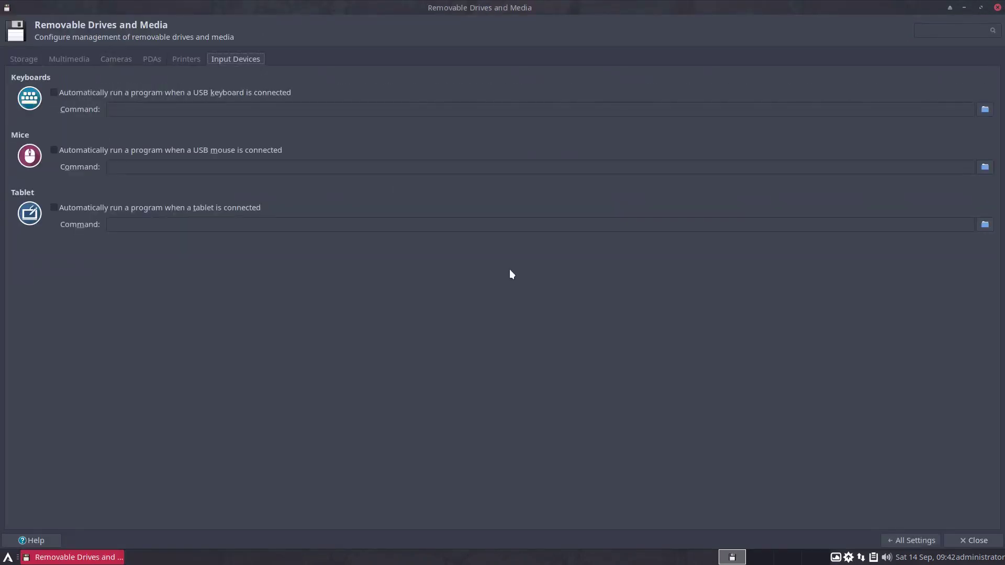
{"action": "left_click", "coordinate": [911, 540]}
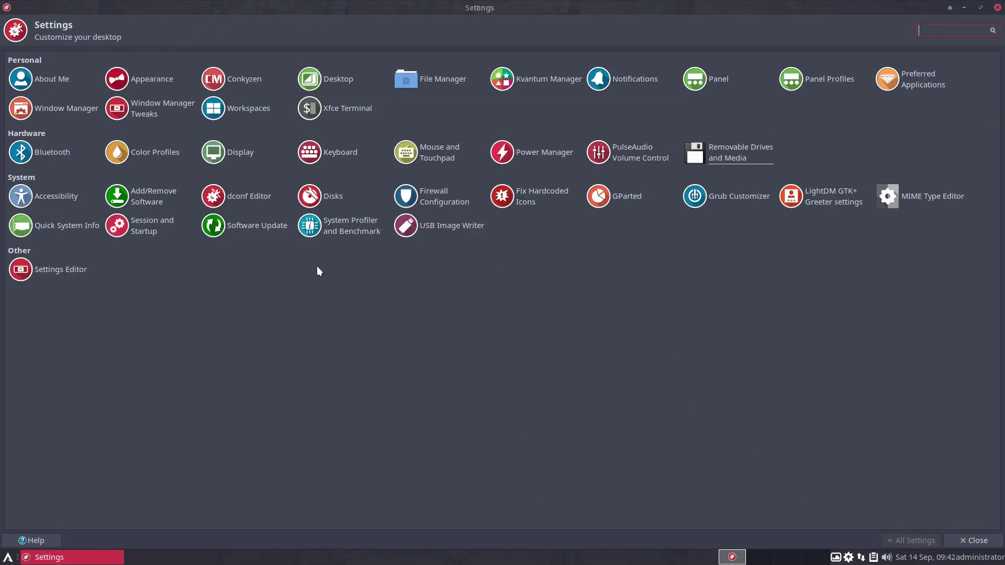
Step: View the Assistive Technologies, Keyboard and Mouse pages of the Accessibility settings and return to the overview
{"action": "left_click", "coordinate": [49, 194]}
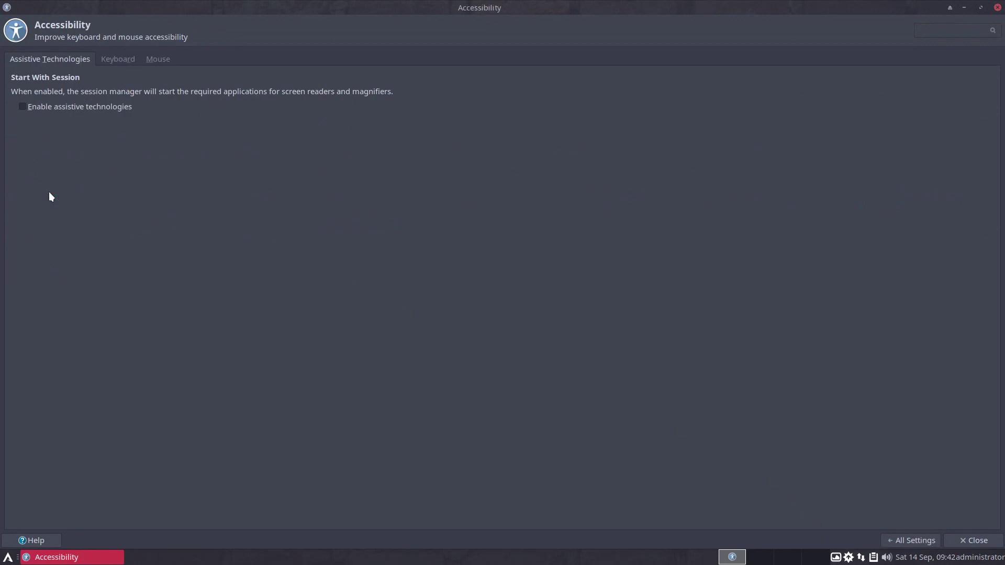
{"action": "left_click", "coordinate": [121, 56]}
{"action": "left_click", "coordinate": [165, 60]}
{"action": "left_click", "coordinate": [906, 539]}
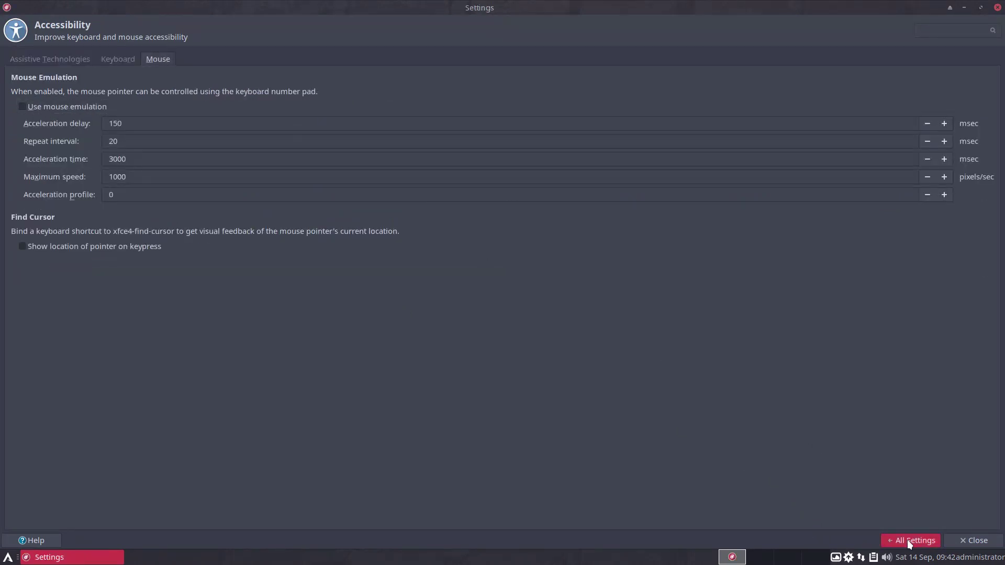
Step: Open and close Add/Remove Software, and do the same with dconf Editor after acknowledging its caution dialog
{"action": "left_click", "coordinate": [151, 205]}
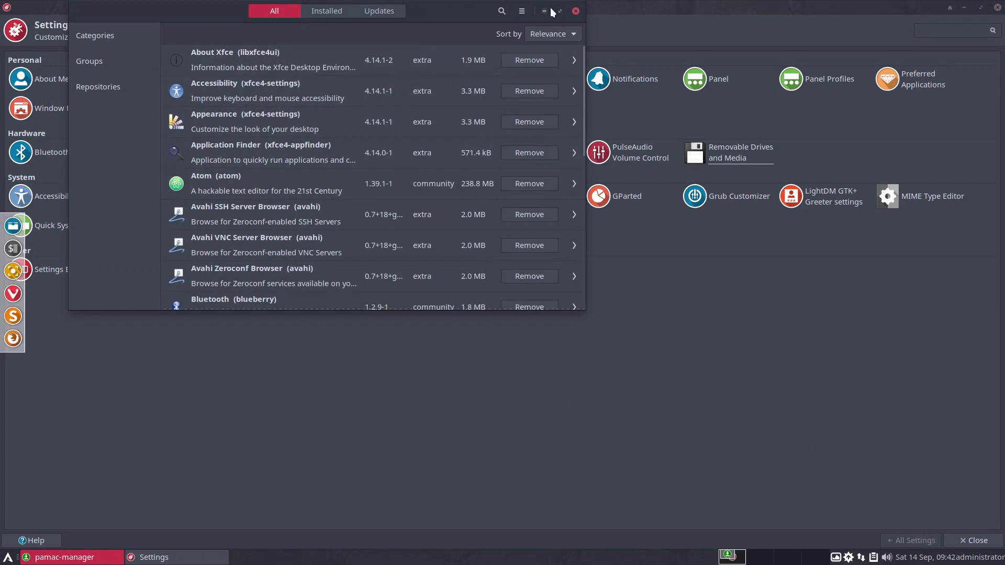
{"action": "left_click", "coordinate": [576, 10]}
{"action": "left_click", "coordinate": [215, 192]}
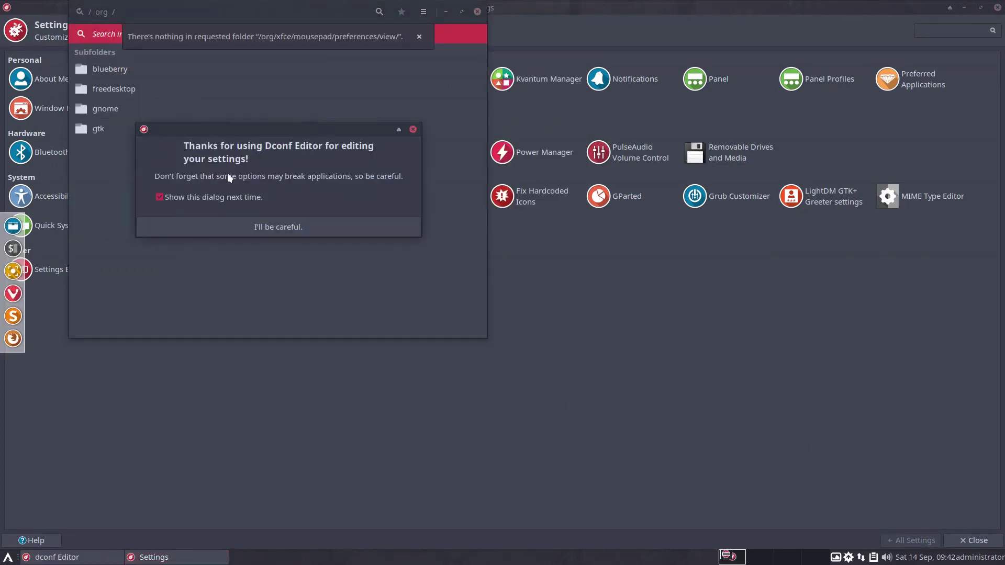
{"action": "left_click", "coordinate": [266, 222]}
{"action": "left_click", "coordinate": [478, 12]}
Step: Open Disks to view the 69 GB hard disk and its drive options menu, and close it
{"action": "left_click", "coordinate": [333, 196]}
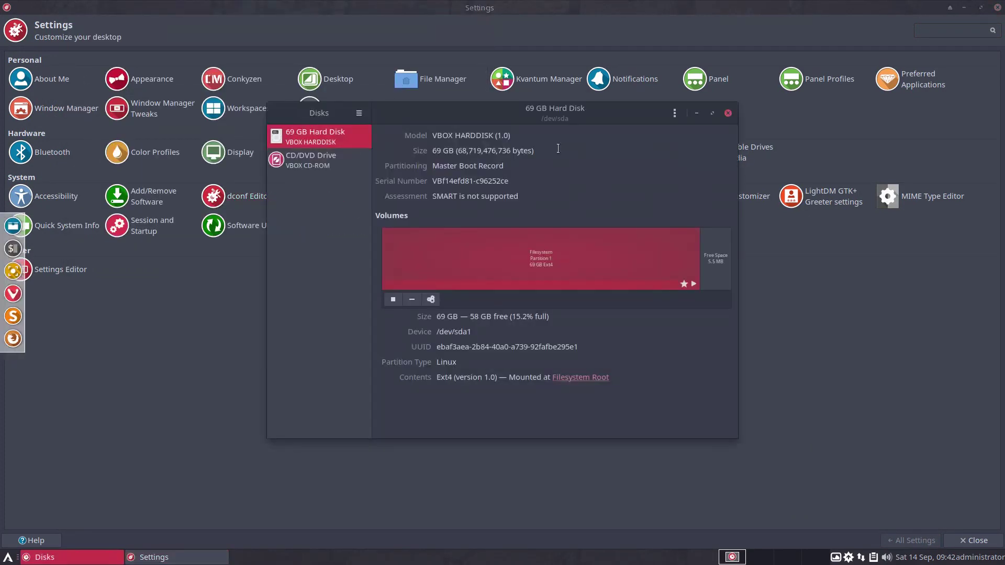
{"action": "left_click", "coordinate": [674, 114]}
{"action": "left_click", "coordinate": [732, 100]}
{"action": "left_click", "coordinate": [728, 113]}
Step: Open Firewall Configuration and authenticate with the account password
{"action": "left_click", "coordinate": [441, 196]}
{"action": "type", "text": "******"}
{"action": "key", "text": "Return"}
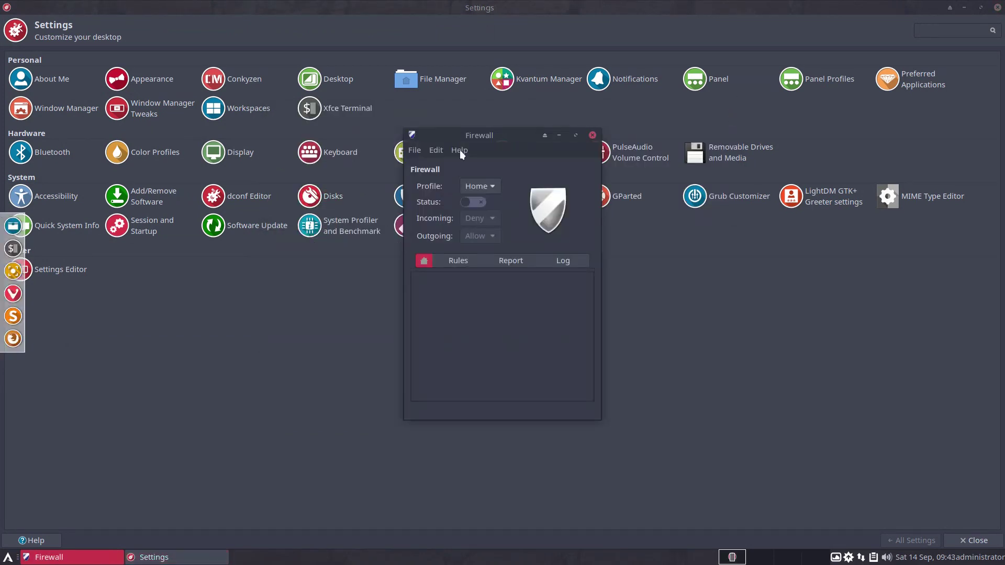
Step: Look through the firewall's Help menu and its Rules, Report and Log pages, and close the window
{"action": "left_click", "coordinate": [460, 149]}
{"action": "left_click", "coordinate": [482, 274]}
{"action": "left_click", "coordinate": [614, 209]}
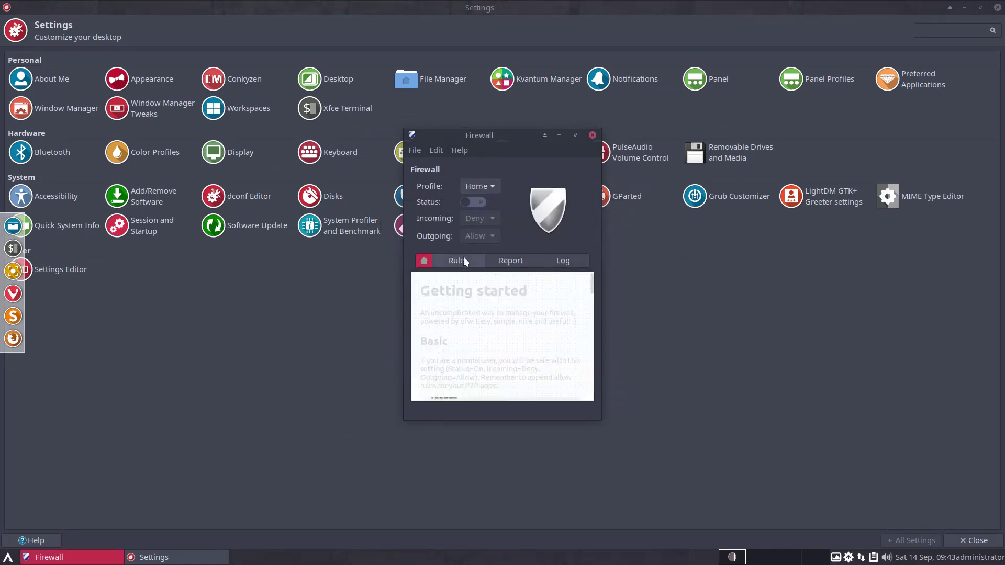
{"action": "left_click", "coordinate": [466, 261]}
{"action": "left_click", "coordinate": [513, 260]}
{"action": "left_click", "coordinate": [563, 260]}
{"action": "left_click", "coordinate": [592, 135]}
Step: Run Fix Hardcoded Icons and open GParted, authenticating with the account password, and close the GParted window
{"action": "left_click", "coordinate": [532, 194]}
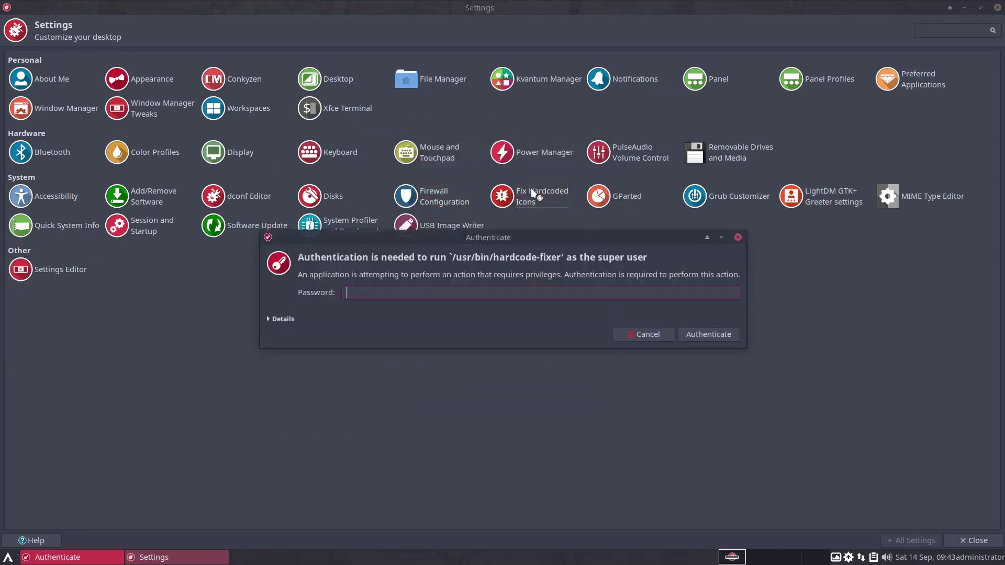
{"action": "key", "text": "Return"}
{"action": "left_click", "coordinate": [617, 195]}
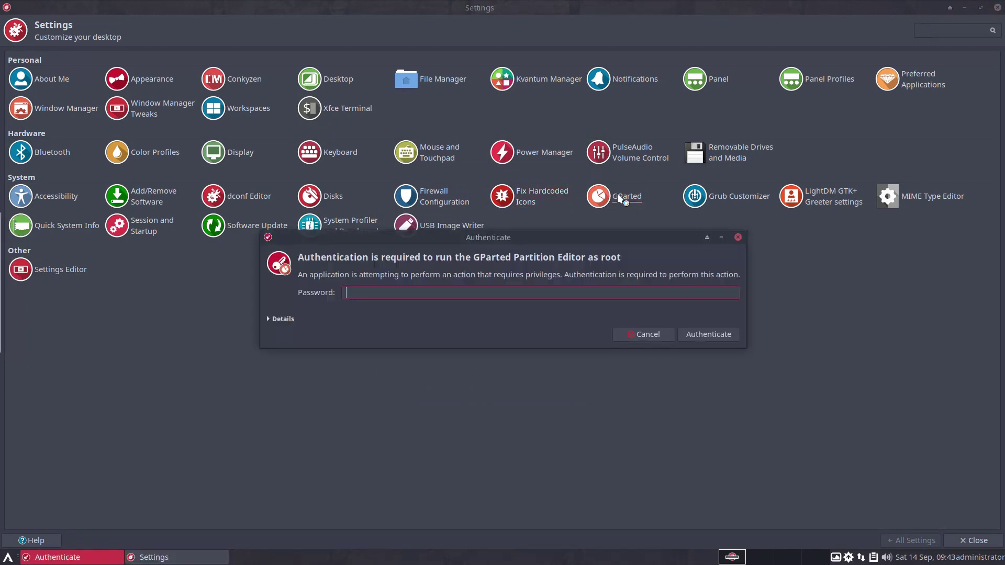
{"action": "type", "text": "****"}
{"action": "key", "text": "Return"}
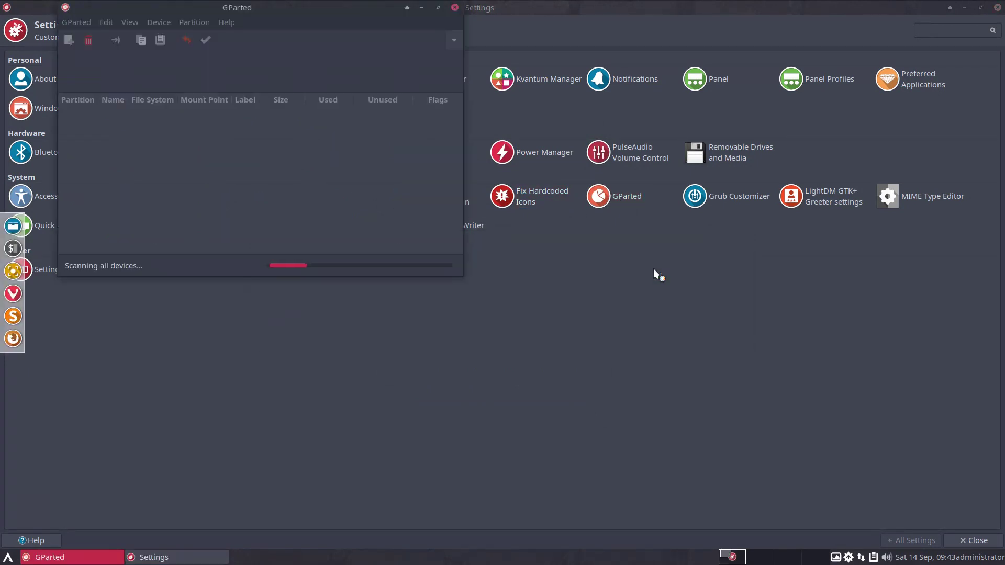
{"action": "left_click", "coordinate": [454, 7]}
Step: Open Grub Customizer with the account password, view its Appearance settings page and entry types help, and close it
{"action": "left_click", "coordinate": [732, 196]}
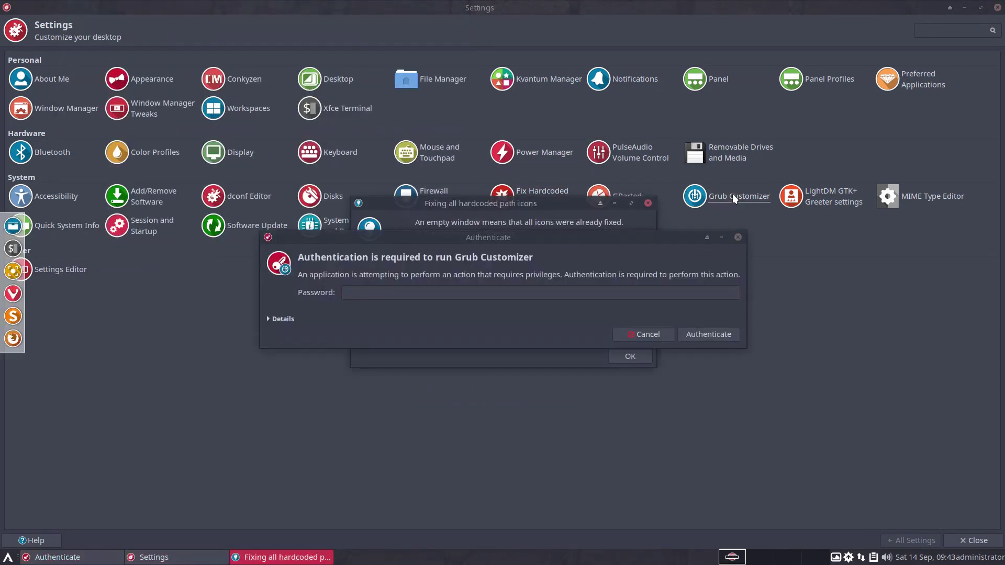
{"action": "type", "text": "*****"}
{"action": "key", "text": "Return"}
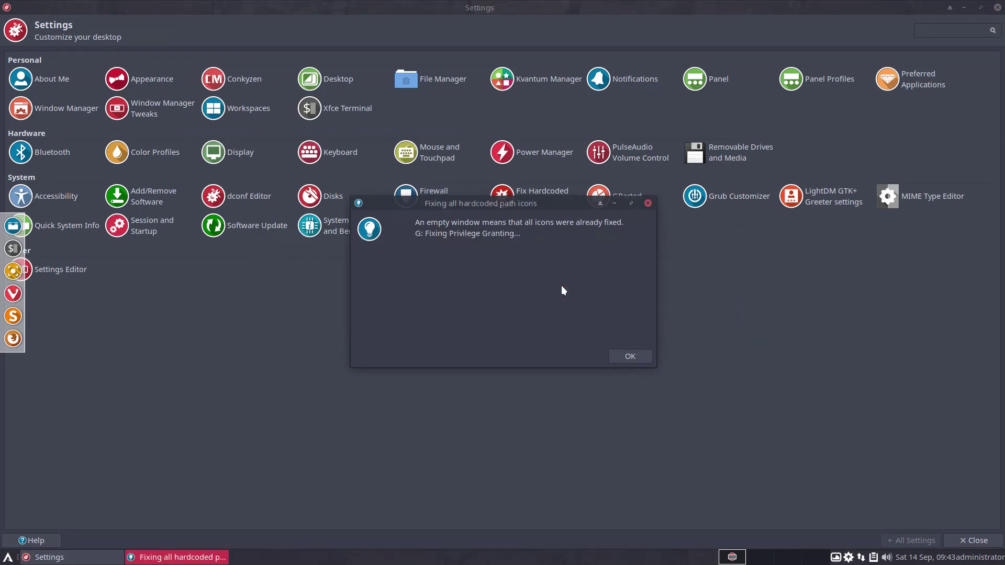
{"action": "left_click", "coordinate": [717, 58]}
{"action": "left_click", "coordinate": [614, 22]}
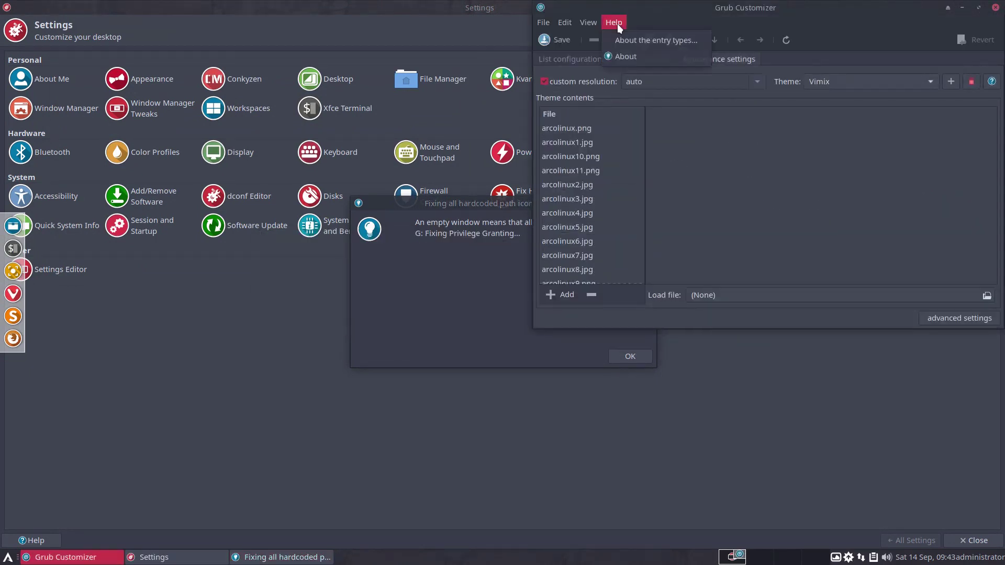
{"action": "left_click", "coordinate": [622, 40]}
{"action": "left_click", "coordinate": [606, 358]}
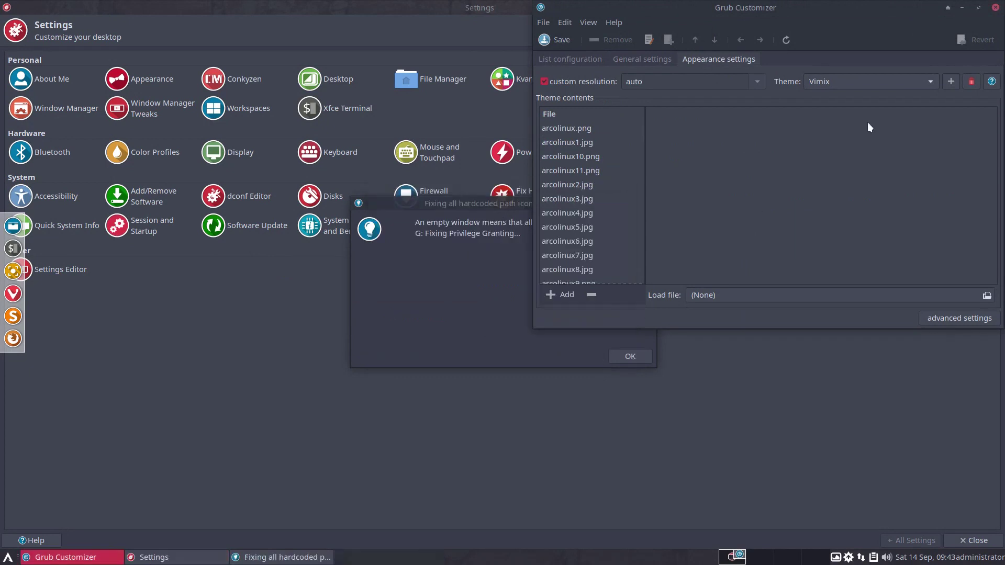
{"action": "left_click", "coordinate": [997, 6]}
Step: View the Window position and Misc. pages of the LightDM GTK+ Greeter settings and return to the overview
{"action": "left_click", "coordinate": [832, 209]}
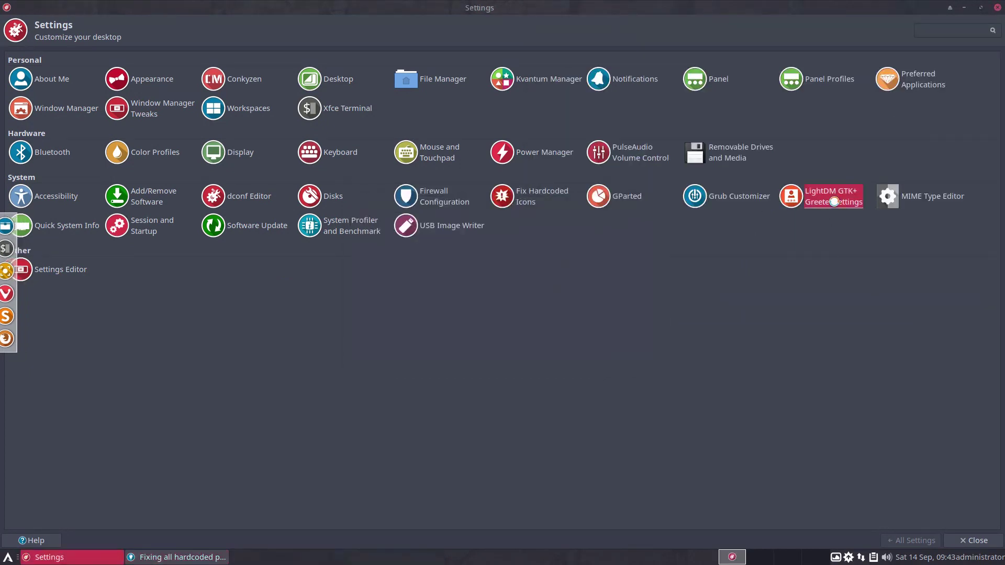
{"action": "key", "text": "Return"}
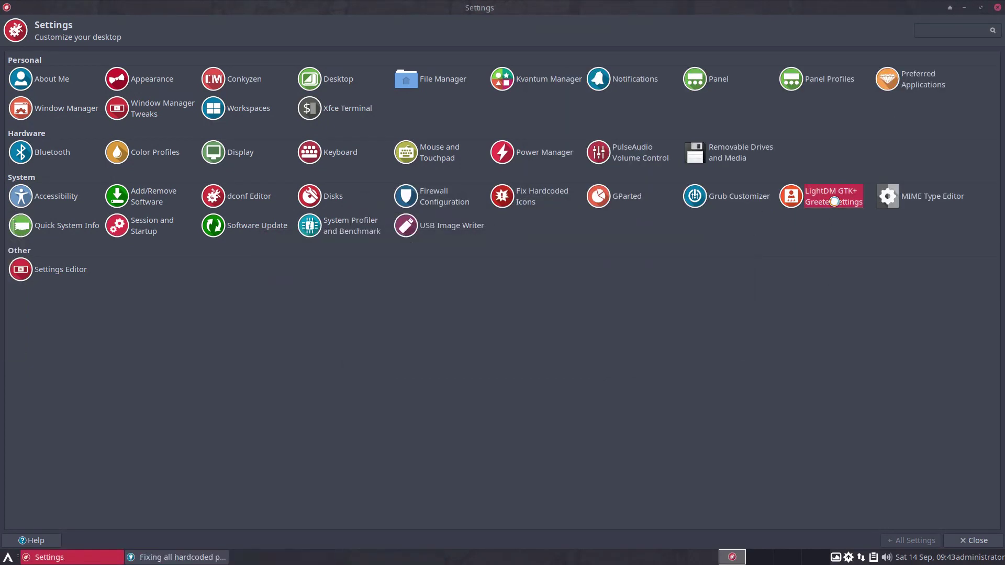
{"action": "left_click", "coordinate": [571, 61]}
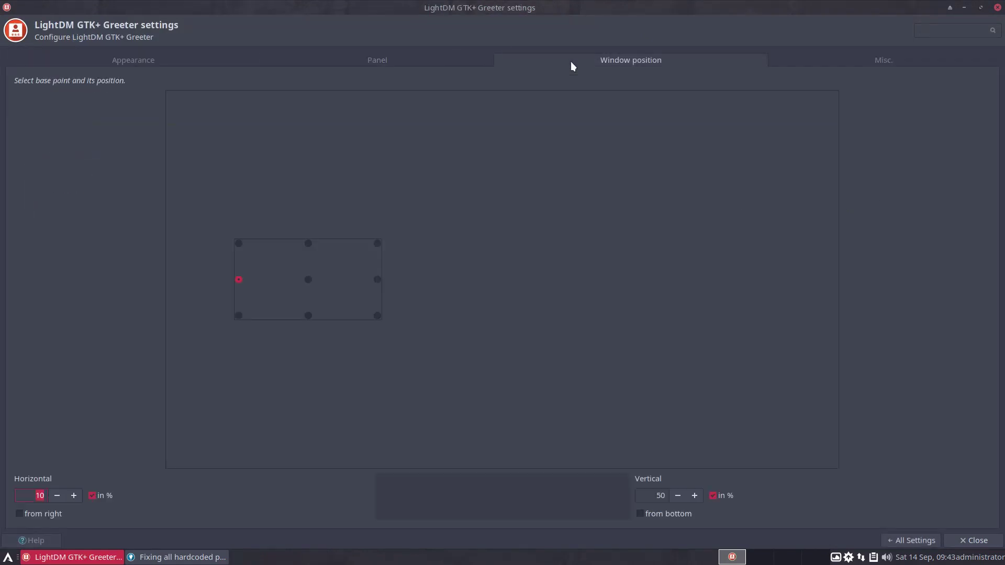
{"action": "left_click", "coordinate": [880, 60]}
{"action": "left_click", "coordinate": [900, 540]}
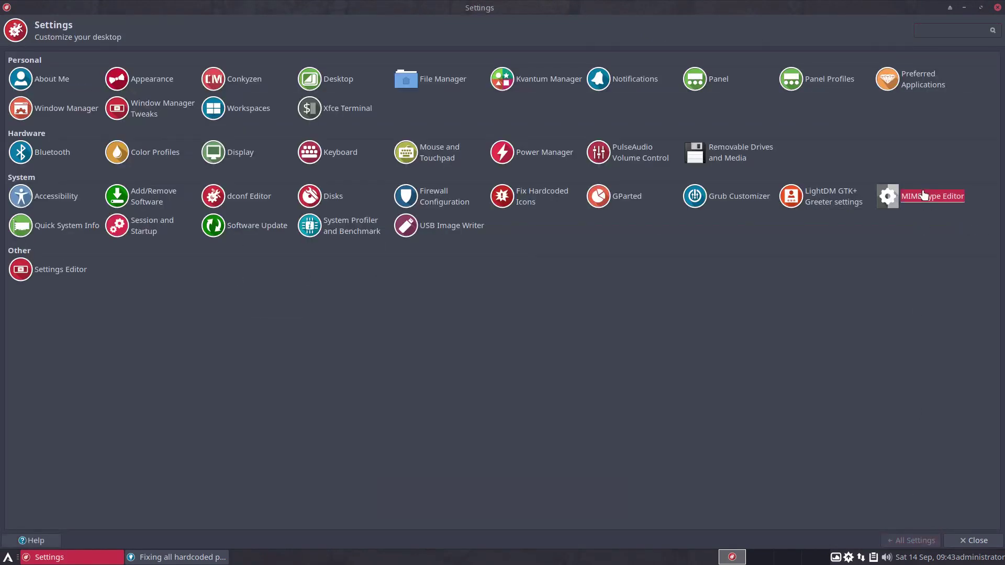
Step: View the MIME Type Editor, return to the overview and launch Quick System Info
{"action": "left_click", "coordinate": [913, 195]}
{"action": "left_click", "coordinate": [901, 540]}
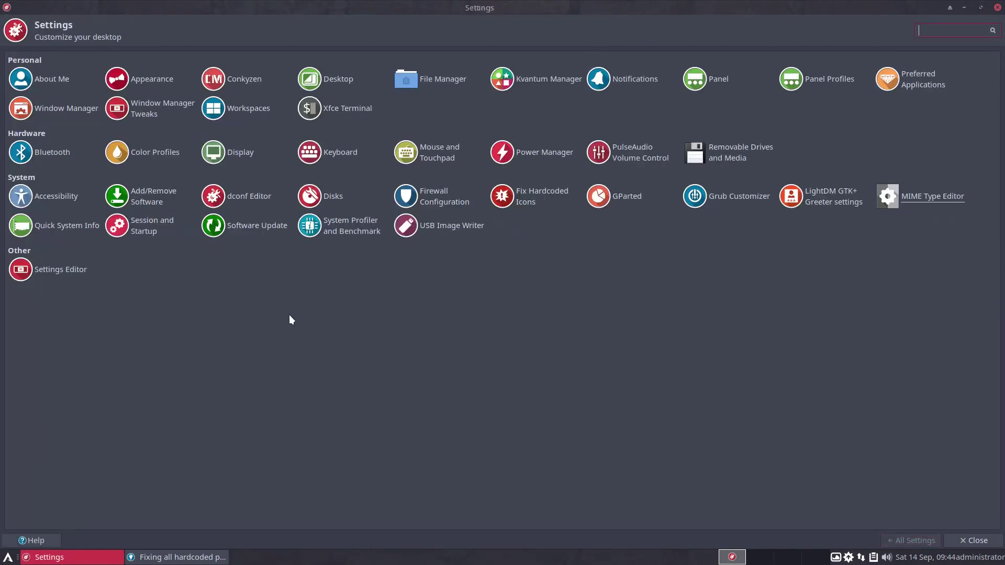
{"action": "left_click", "coordinate": [63, 226]}
Step: Look through the Session and Startup pages from General to Advanced and return to the overview
{"action": "left_click", "coordinate": [164, 226]}
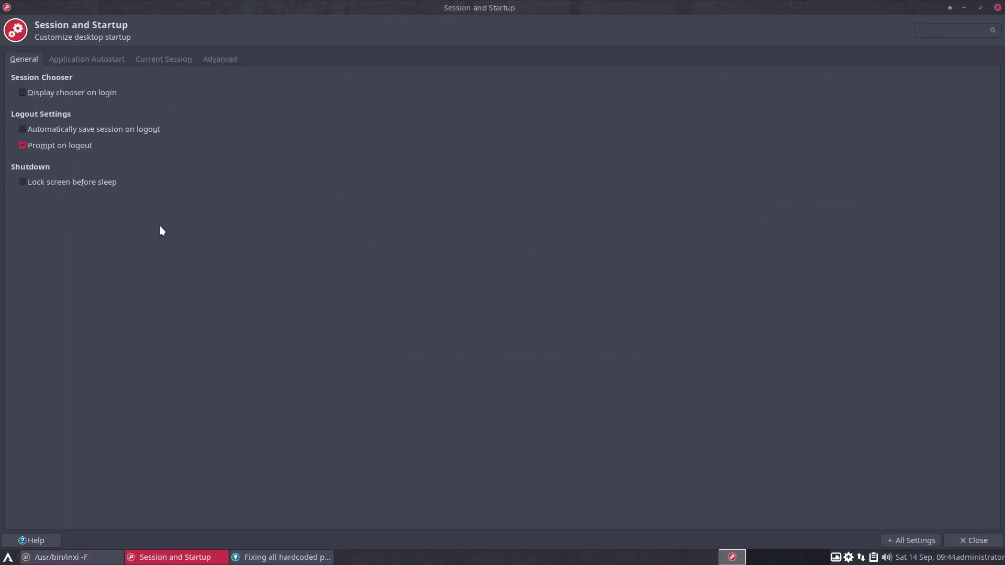
{"action": "left_click", "coordinate": [75, 58]}
{"action": "left_click", "coordinate": [171, 61]}
{"action": "left_click", "coordinate": [220, 63]}
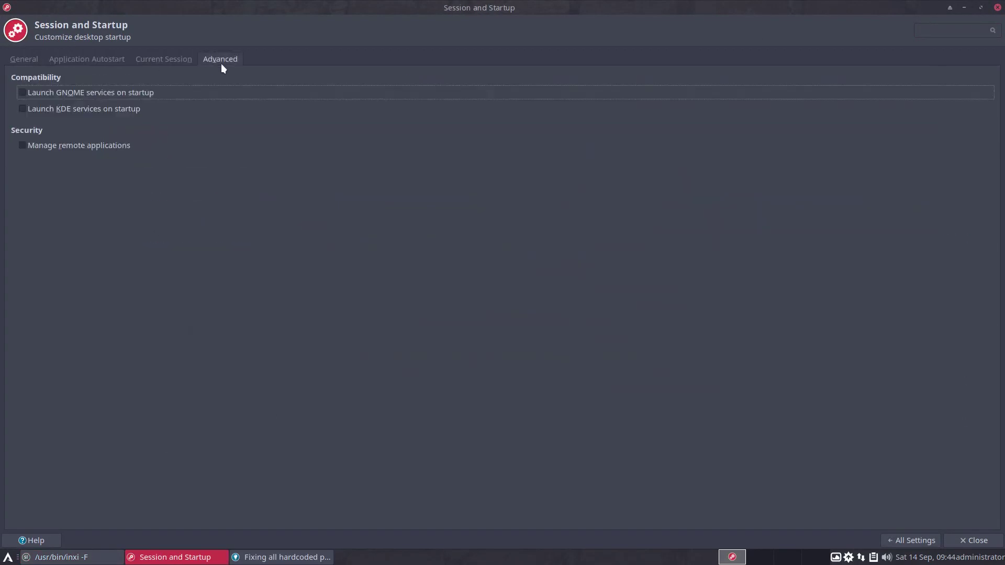
{"action": "key", "text": "alt+s"}
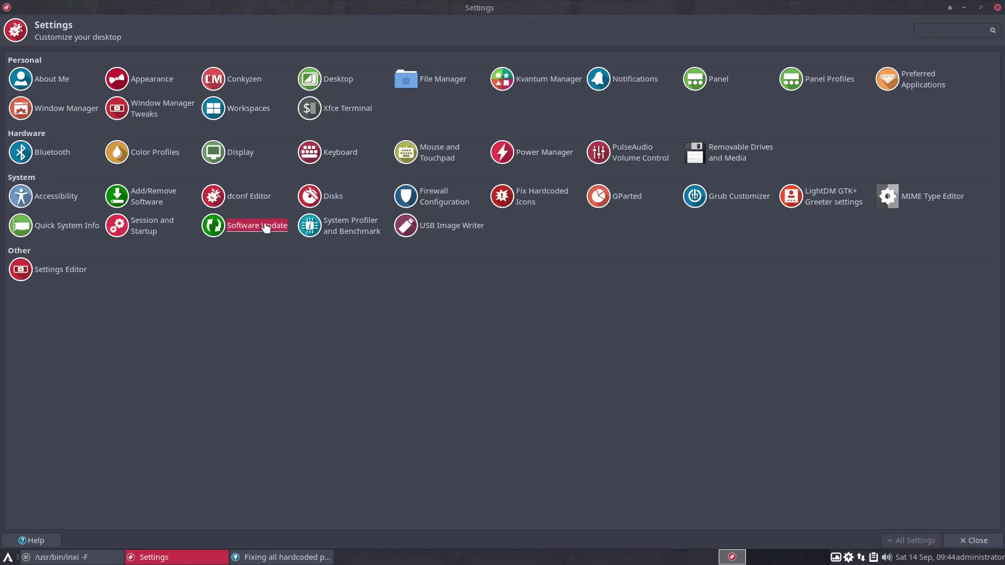
Step: Close Software Update, and open and close System Profiler and Benchmark and USB Image Writer
{"action": "left_click", "coordinate": [994, 11]}
{"action": "left_click", "coordinate": [340, 224]}
{"action": "left_click", "coordinate": [996, 8]}
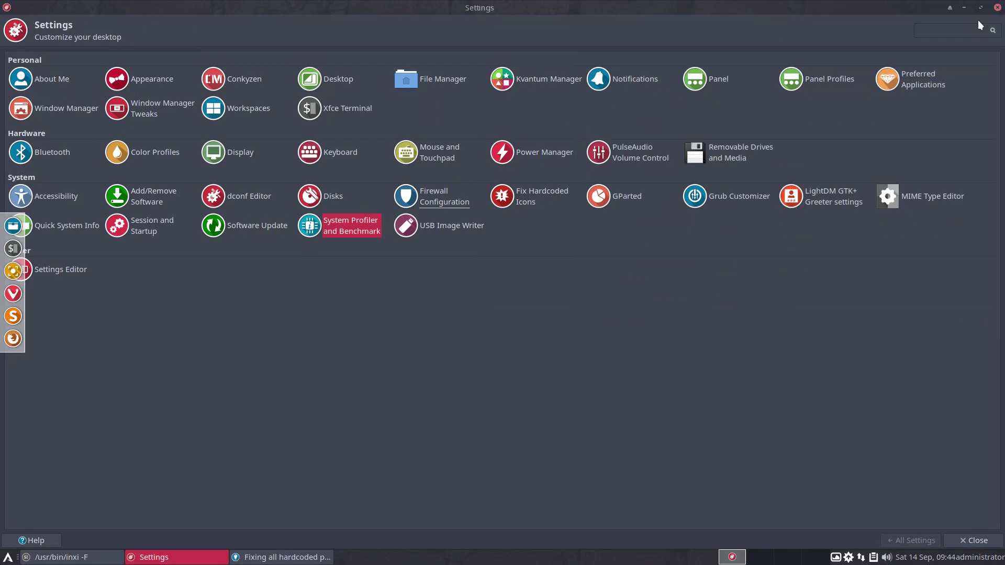
{"action": "left_click", "coordinate": [464, 225]}
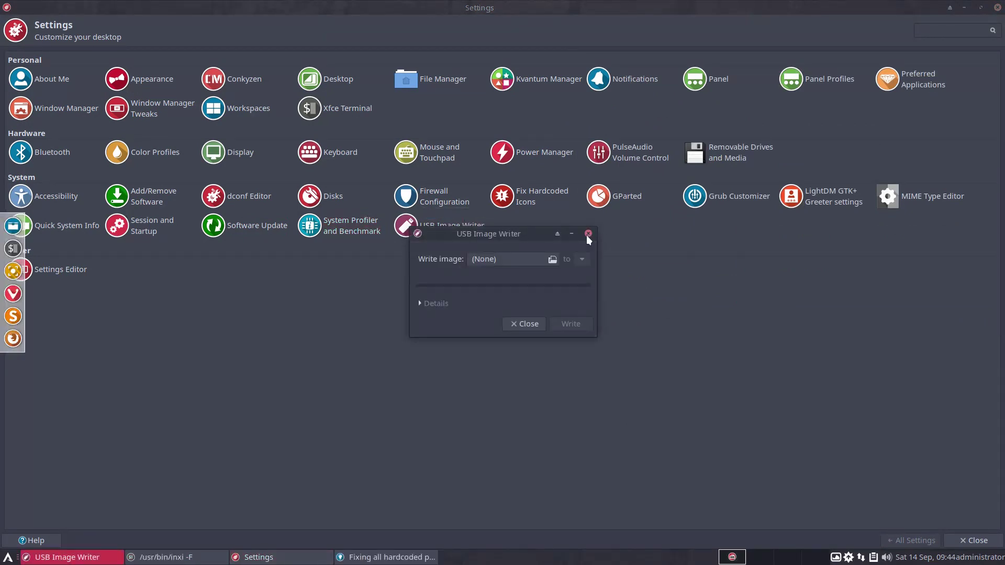
{"action": "left_click", "coordinate": [588, 234]}
Step: Browse every Xfconf channel in the Settings Editor, from displays down to xsettings, and close the settings window
{"action": "left_click", "coordinate": [59, 271]}
{"action": "left_click", "coordinate": [12, 74]}
{"action": "left_click", "coordinate": [14, 87]}
{"action": "left_click", "coordinate": [17, 101]}
{"action": "left_click", "coordinate": [19, 115]}
{"action": "left_click", "coordinate": [22, 129]}
{"action": "left_click", "coordinate": [24, 143]}
{"action": "left_click", "coordinate": [26, 157]}
{"action": "left_click", "coordinate": [26, 172]}
{"action": "left_click", "coordinate": [27, 186]}
{"action": "left_click", "coordinate": [27, 200]}
{"action": "left_click", "coordinate": [28, 214]}
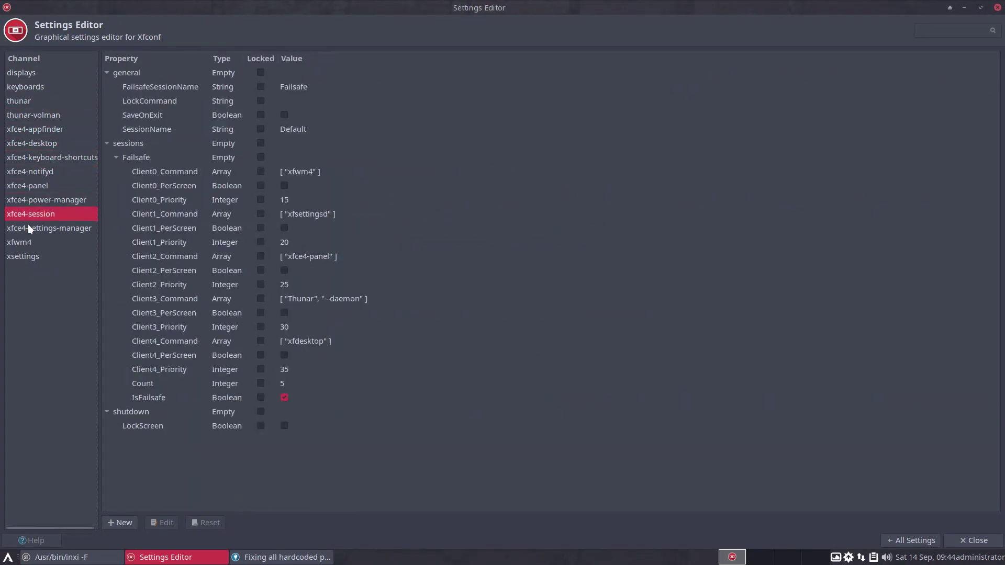
{"action": "left_click", "coordinate": [27, 228]}
{"action": "left_click", "coordinate": [24, 242]}
{"action": "left_click", "coordinate": [23, 260]}
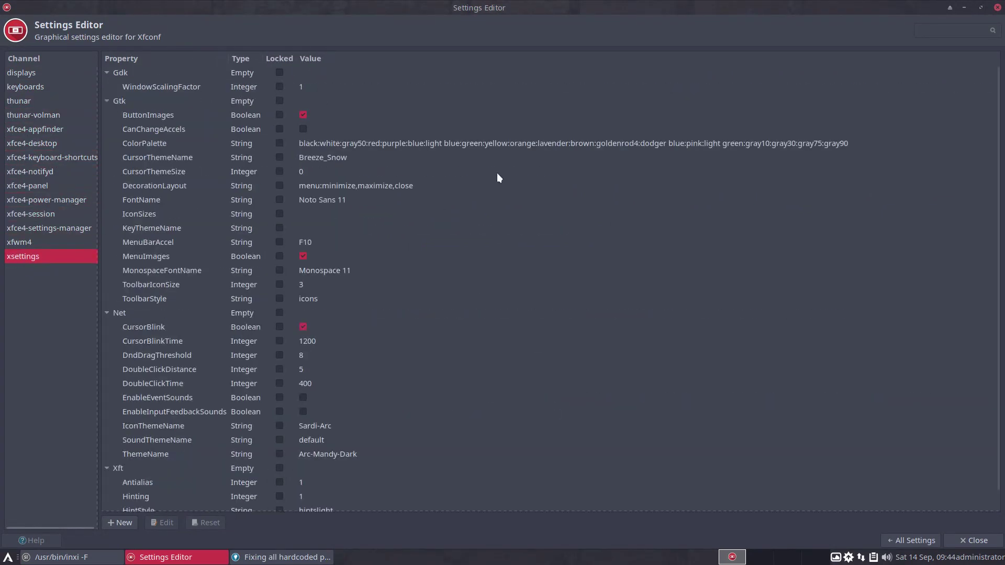
{"action": "left_click", "coordinate": [998, 7]}
Step: Close the remaining system info and hardcoded path icons windows and open the Whisker Menu
{"action": "left_click", "coordinate": [711, 157]}
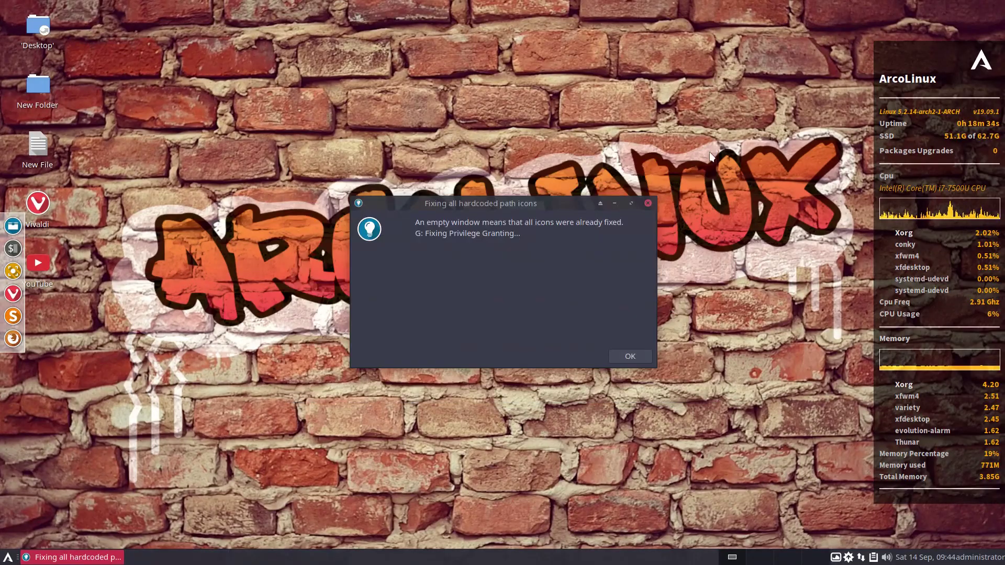
{"action": "left_click", "coordinate": [629, 354]}
{"action": "left_click", "coordinate": [7, 557]}
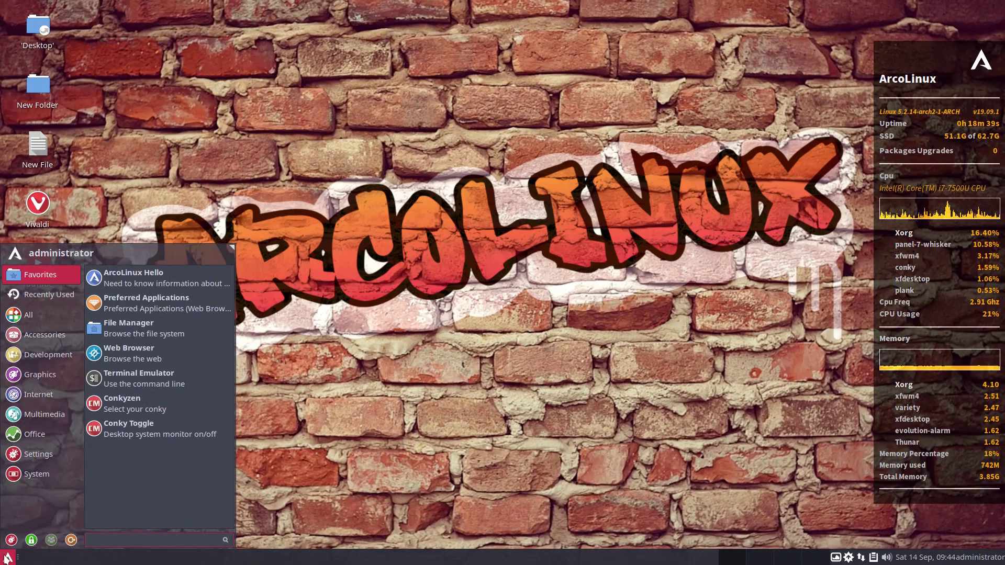